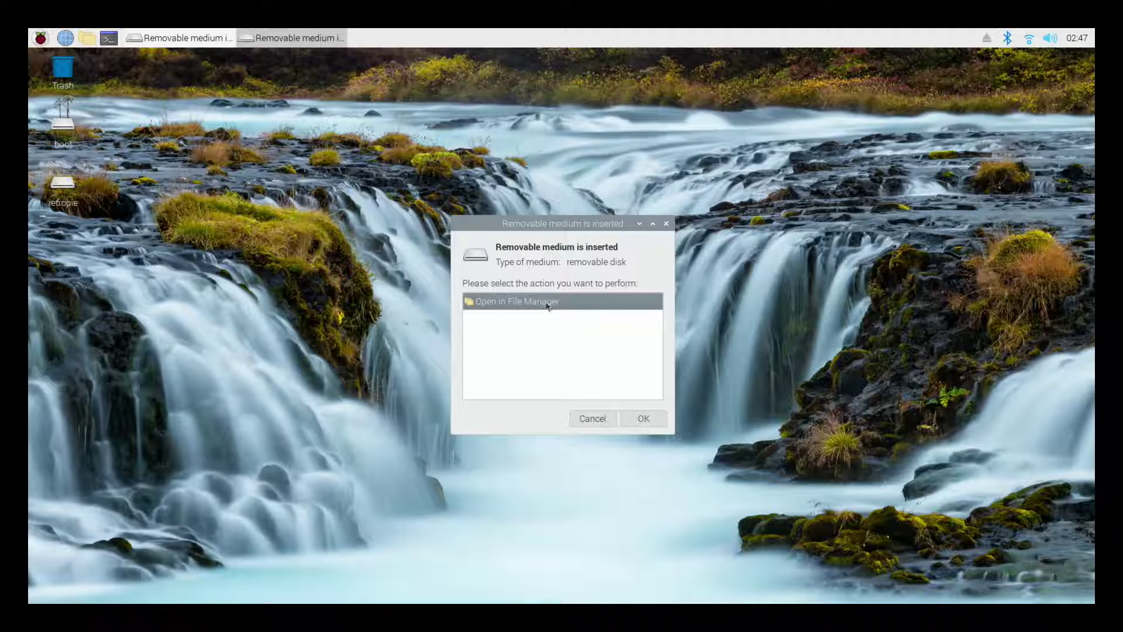
Open the inserted retropie drive in the file manager, dismissing the duplicate removable-medium prompt.
{"action": "left_click", "coordinate": [644, 418]}
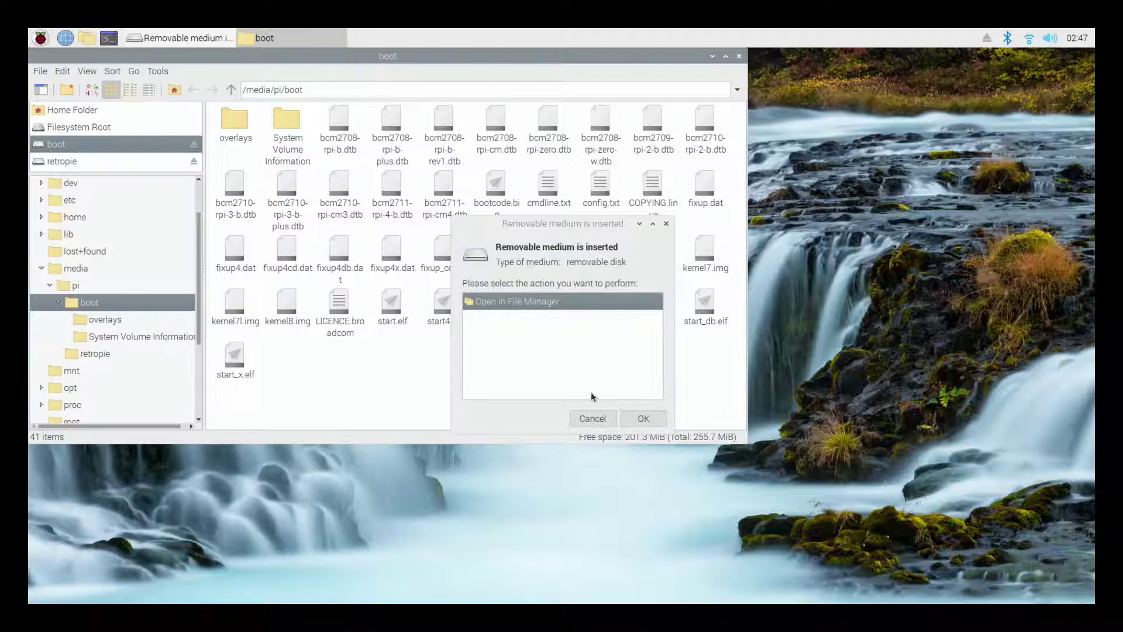
{"action": "left_click", "coordinate": [667, 224]}
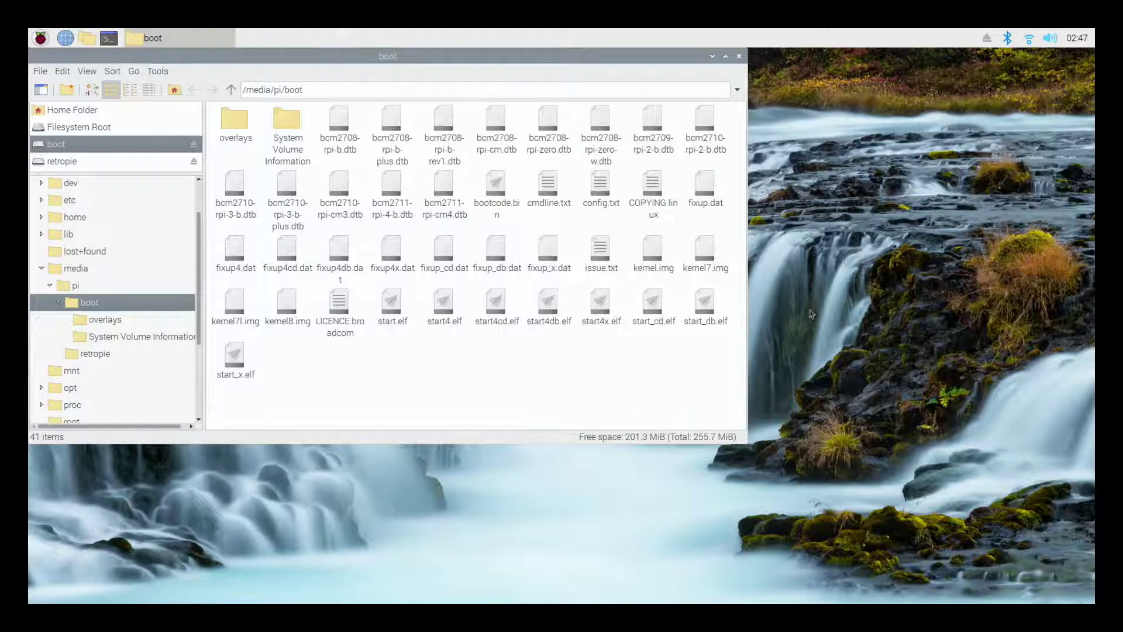
{"action": "left_click", "coordinate": [113, 164]}
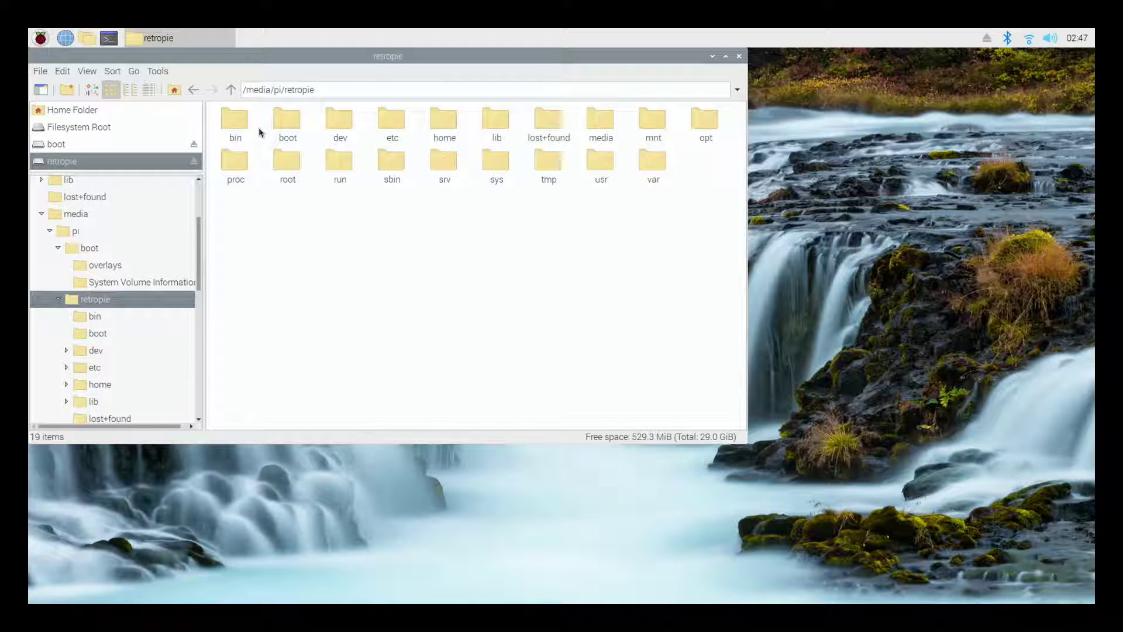
Browse into home > pi > RetroPie > roms on the retropie drive.
{"action": "double_click", "coordinate": [447, 121]}
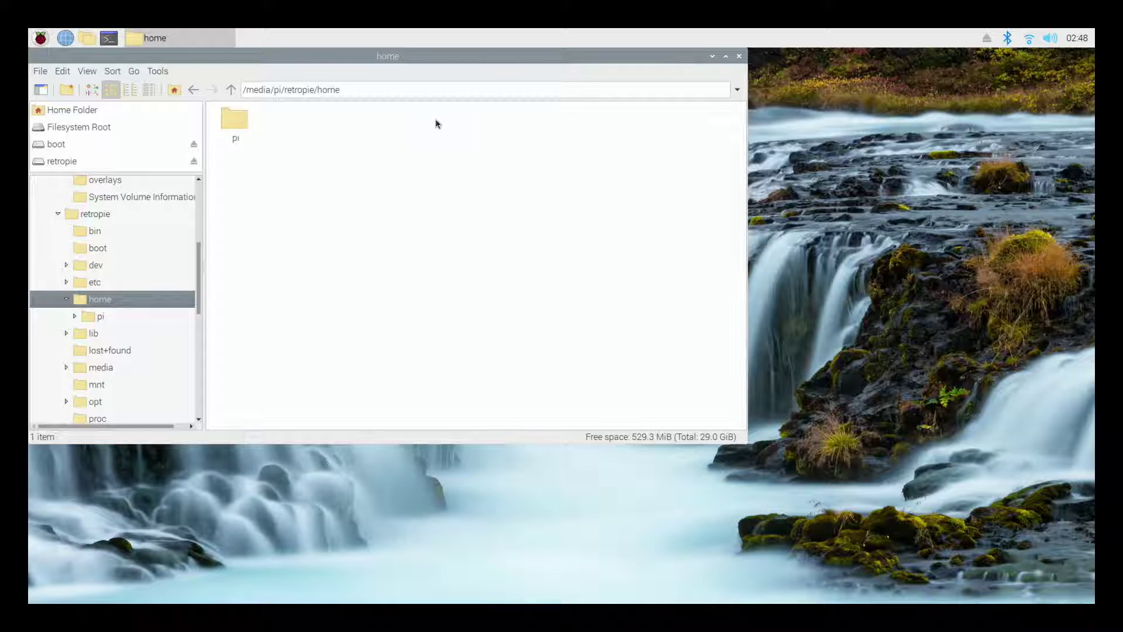
{"action": "double_click", "coordinate": [231, 125]}
{"action": "double_click", "coordinate": [231, 127]}
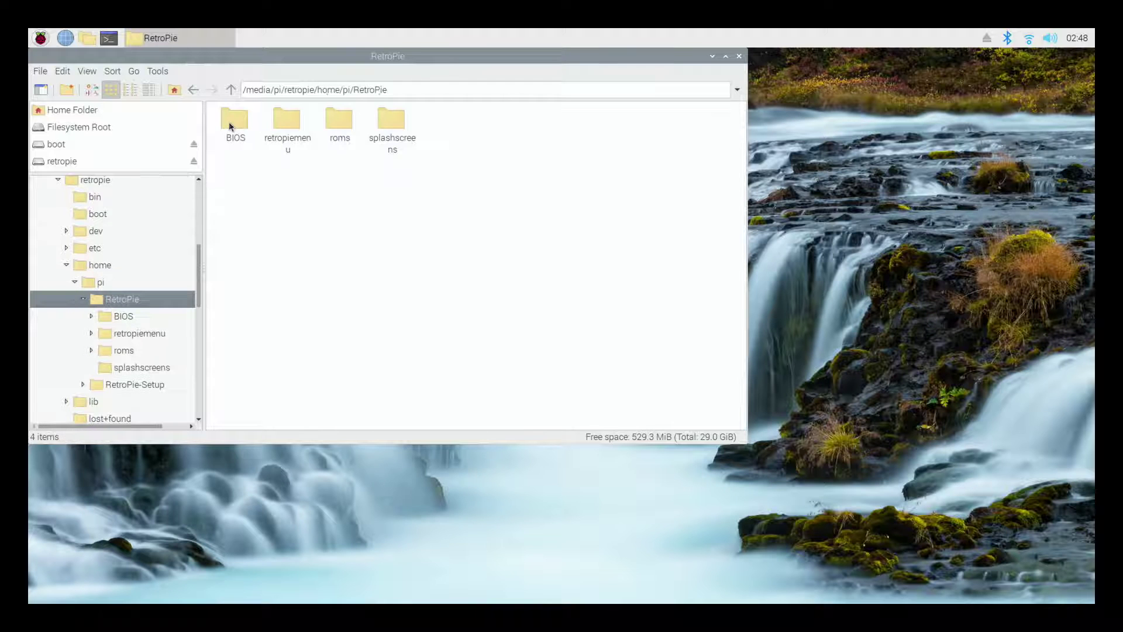
{"action": "double_click", "coordinate": [345, 124]}
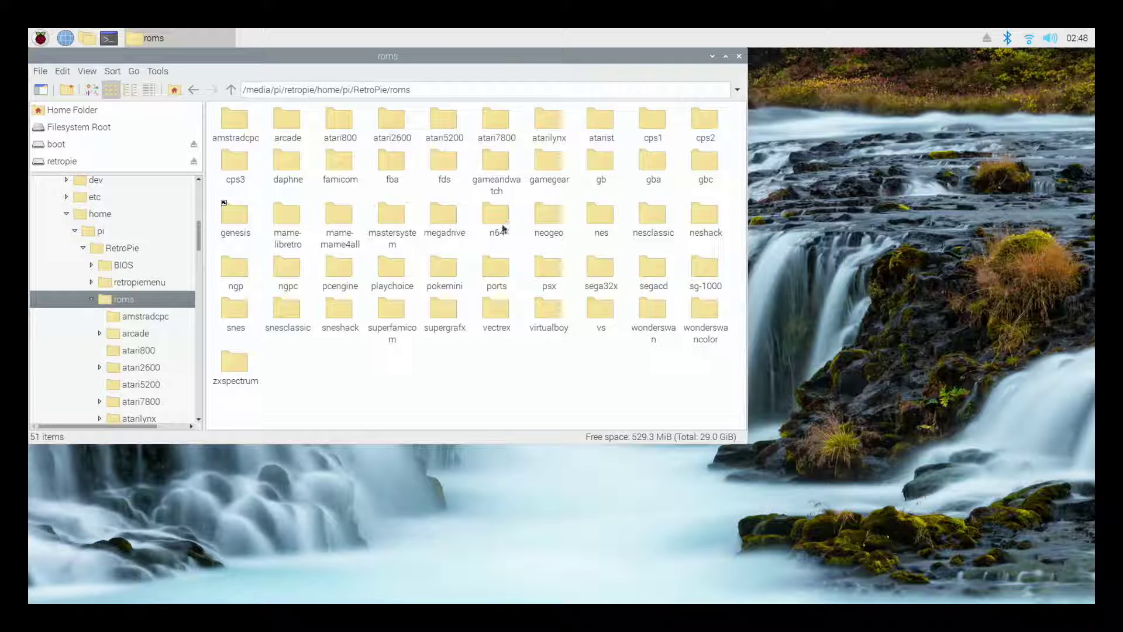
In the n64 folder, copy the paths of all game files, then minimize the window.
{"action": "double_click", "coordinate": [497, 221]}
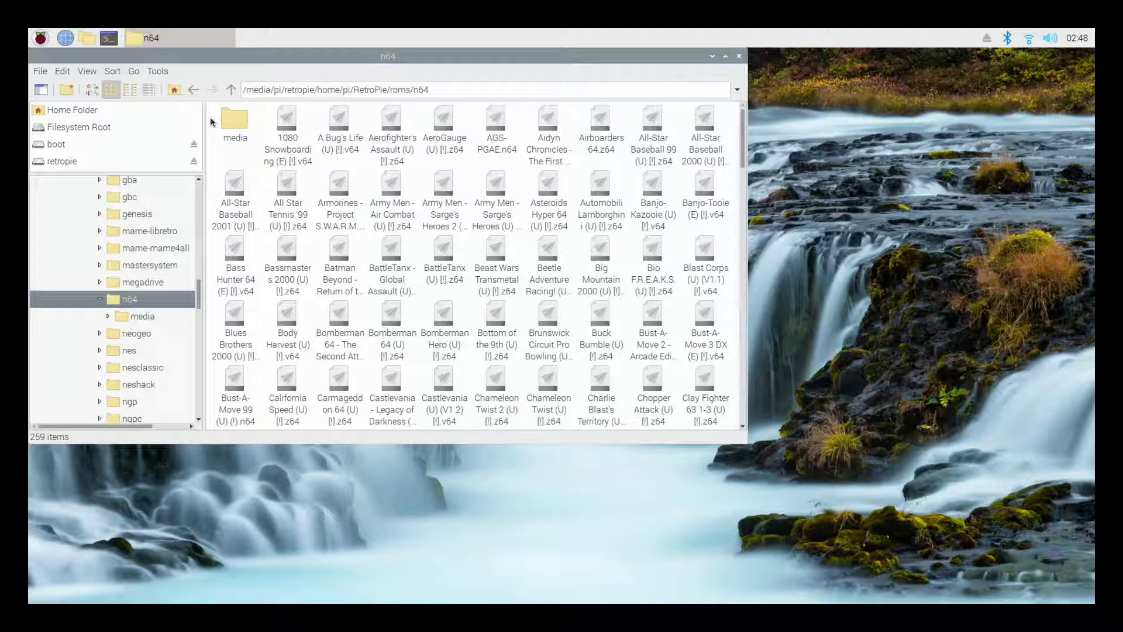
{"action": "left_click_drag", "start_coordinate": [212, 122], "coordinate": [767, 605]}
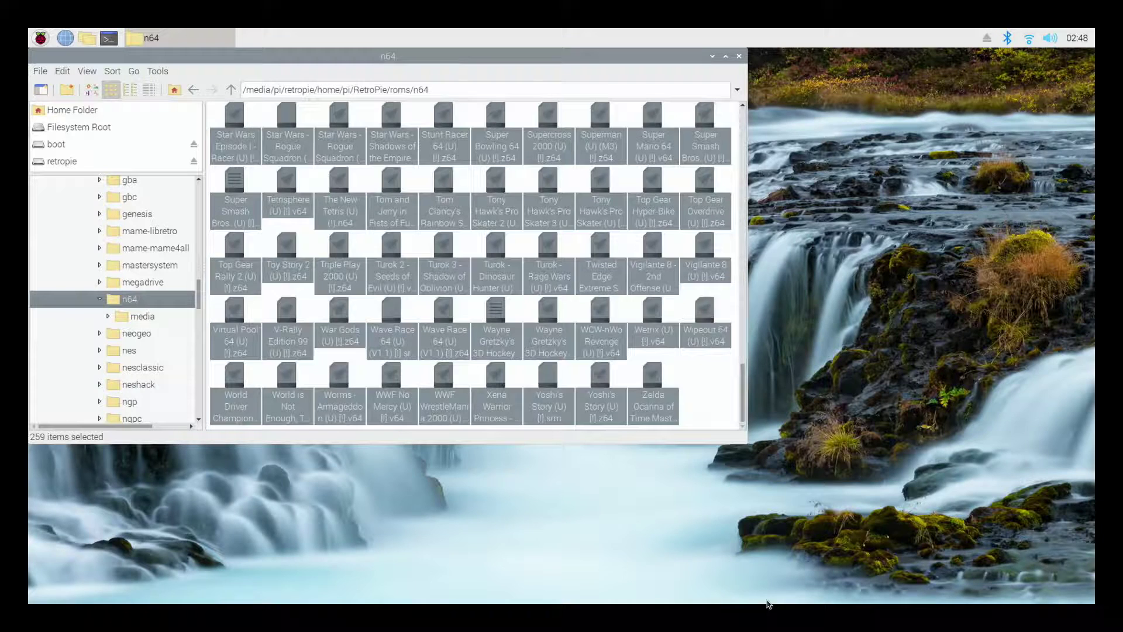
{"action": "right_click", "coordinate": [609, 341]}
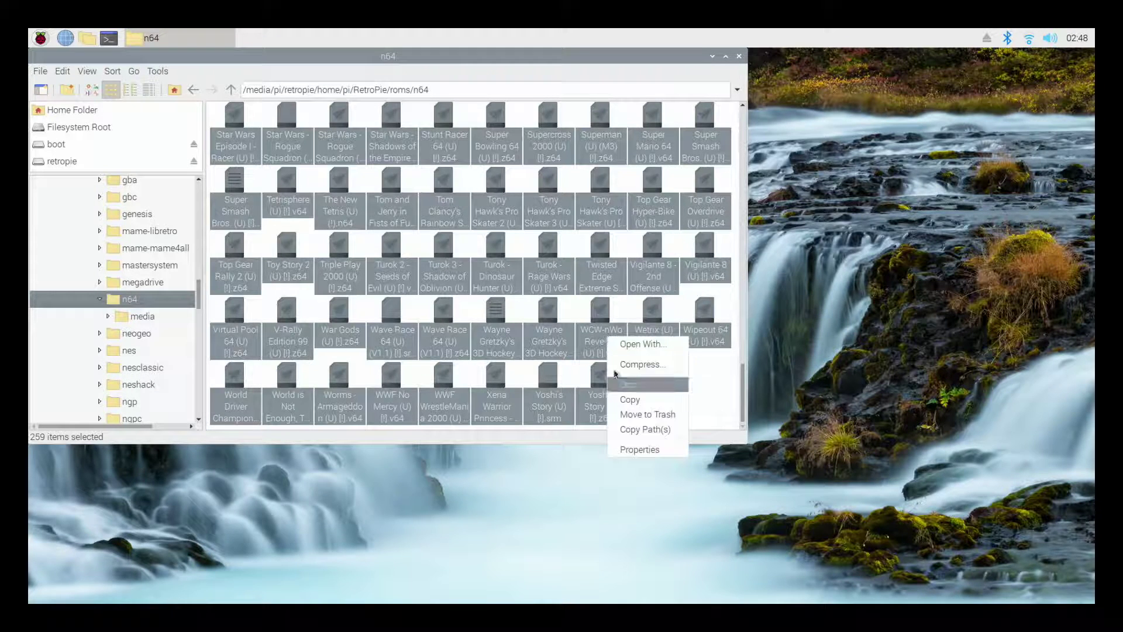
{"action": "left_click", "coordinate": [640, 433]}
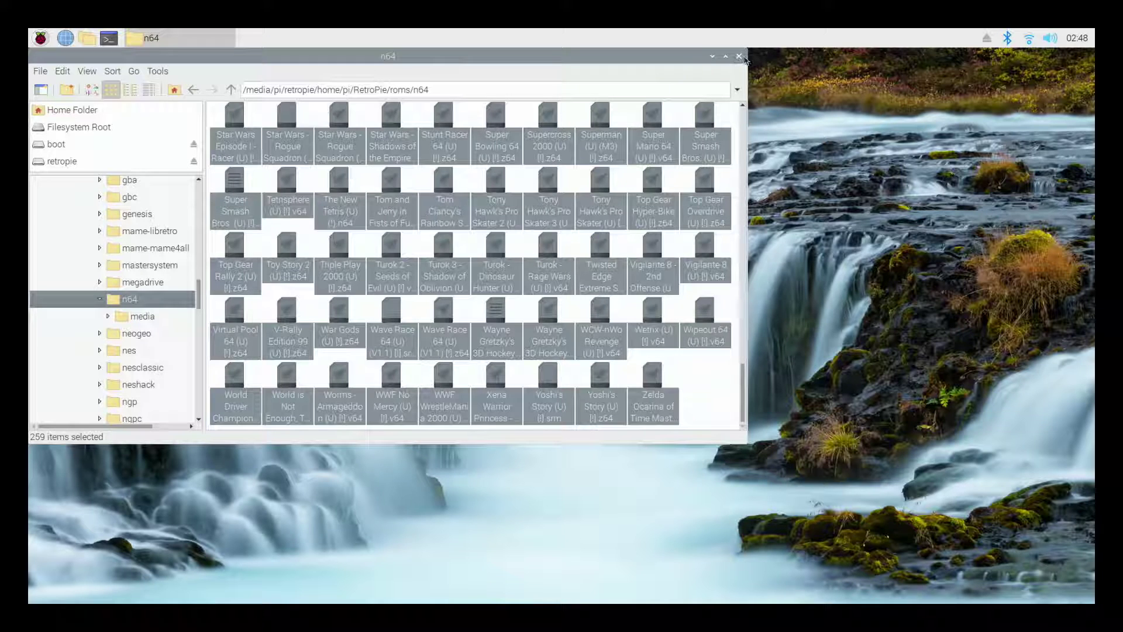
{"action": "left_click", "coordinate": [713, 58]}
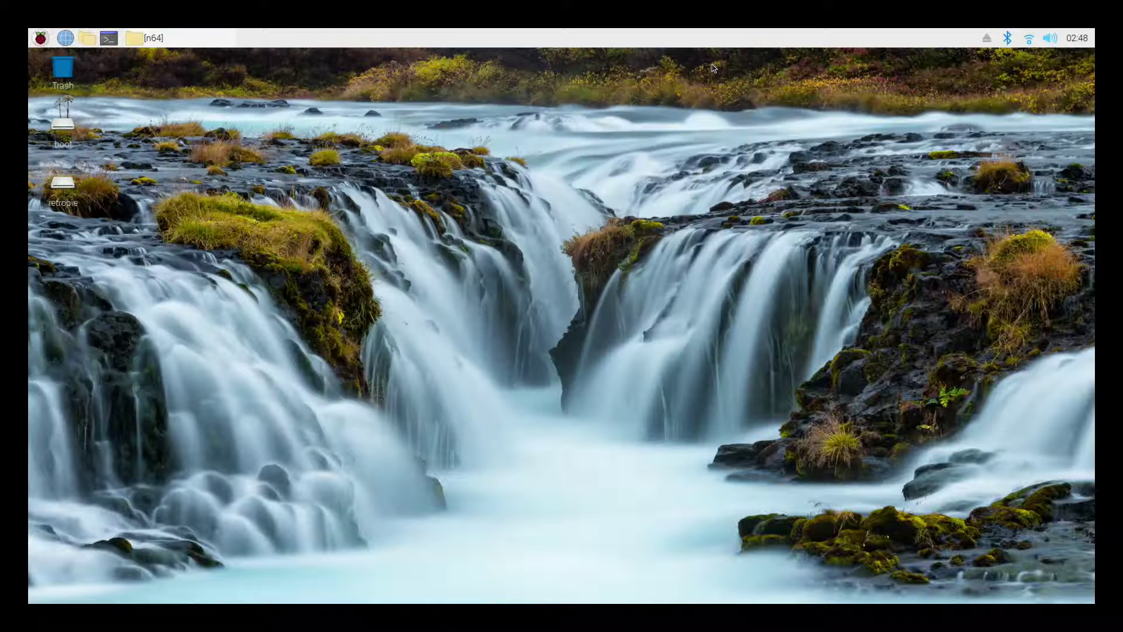
Launch LibreOffice Writer from the Office section of the applications menu.
{"action": "left_click", "coordinate": [41, 39]}
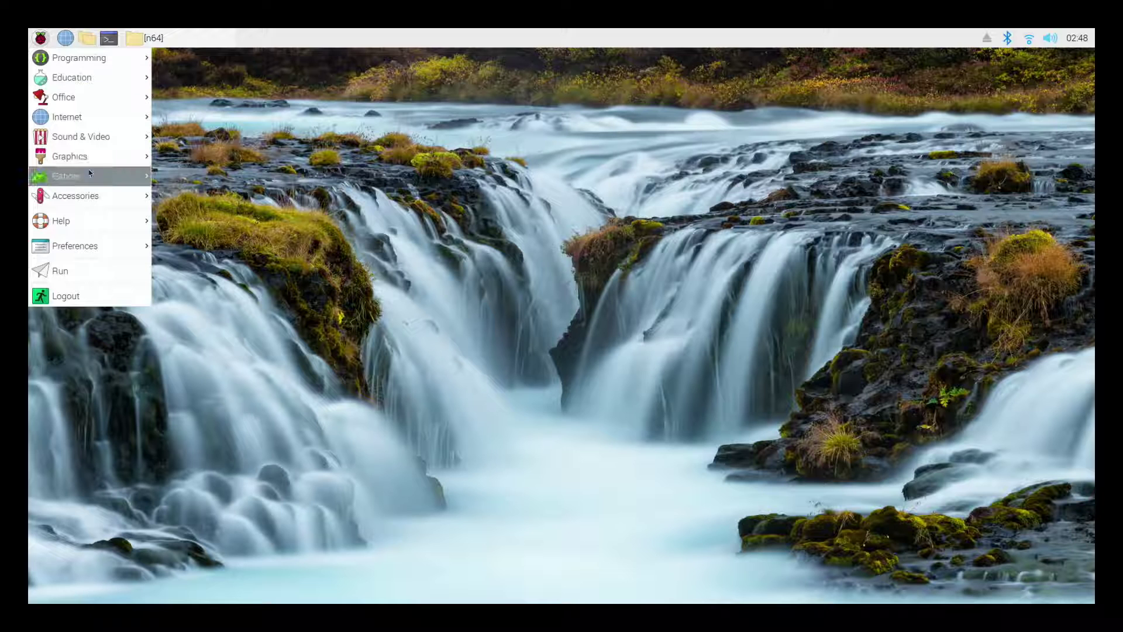
{"action": "mouse_move", "coordinate": [93, 99]}
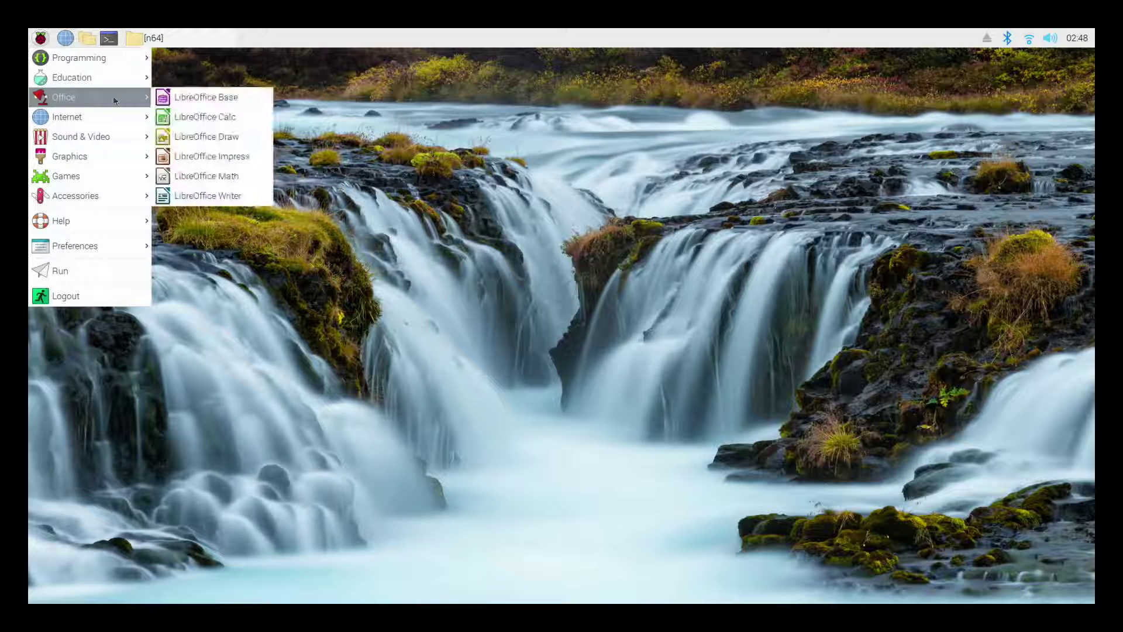
{"action": "left_click", "coordinate": [237, 198]}
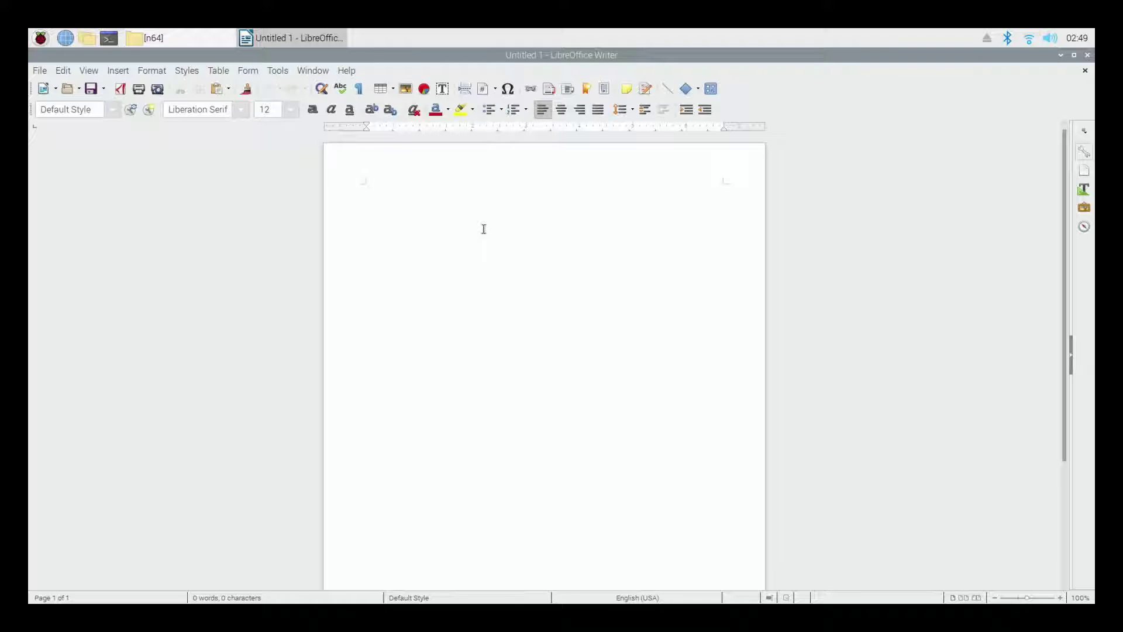
Add the heading 'Nintendo 64 Game List', underlined, 24 pt and centred.
{"action": "type", "text": "Nintendo 64 Game Li"}
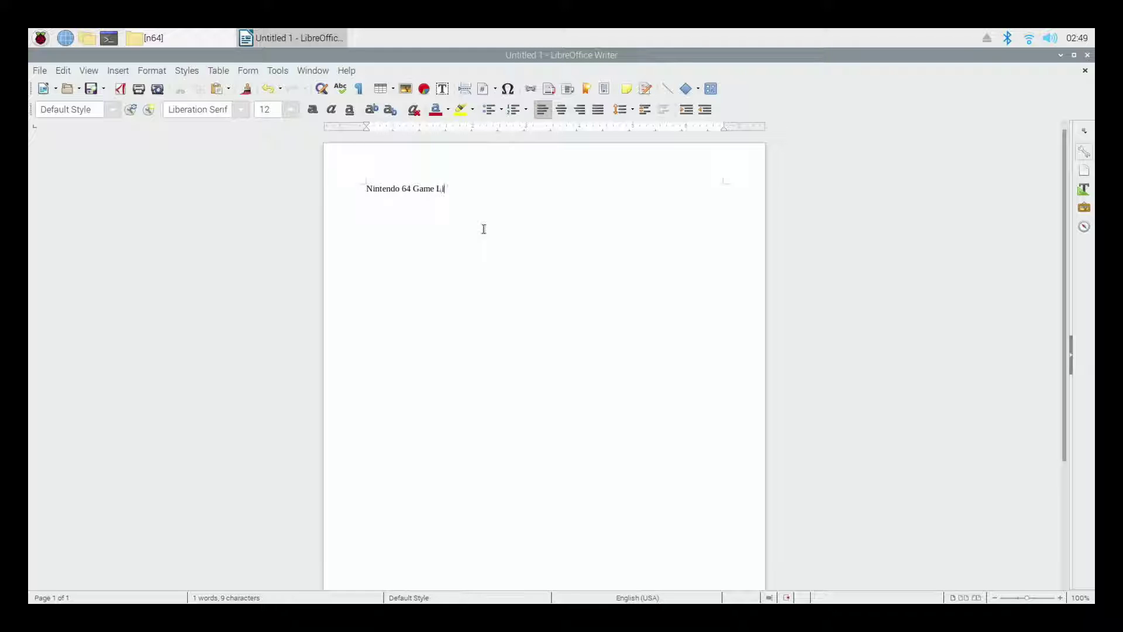
{"action": "type", "text": "st"}
{"action": "triple_click", "coordinate": [359, 174]}
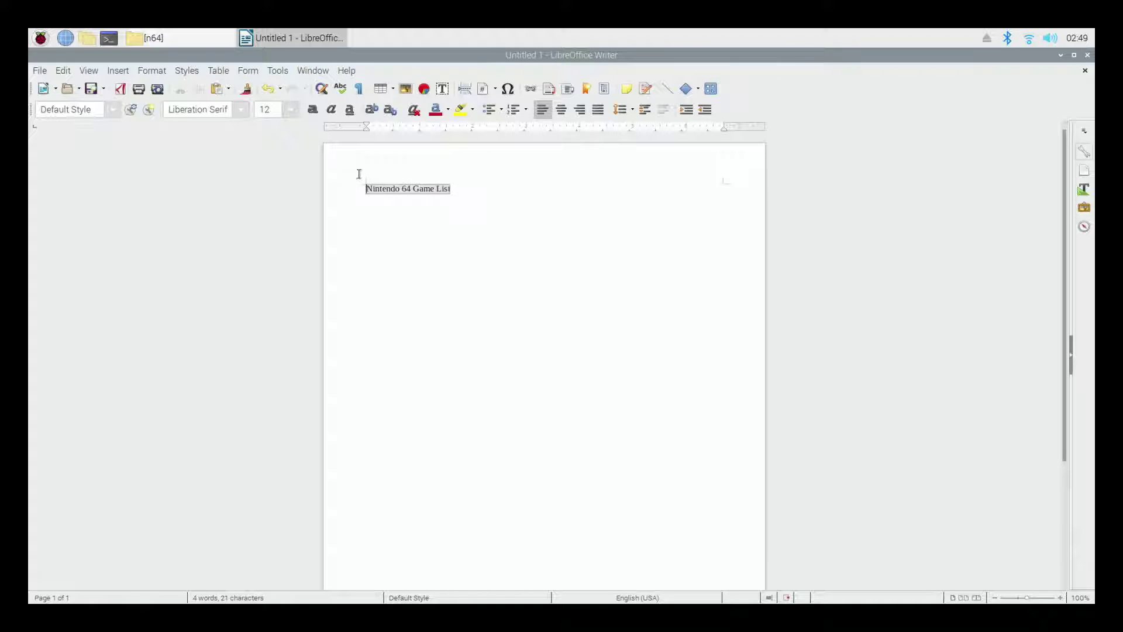
{"action": "left_click", "coordinate": [349, 109]}
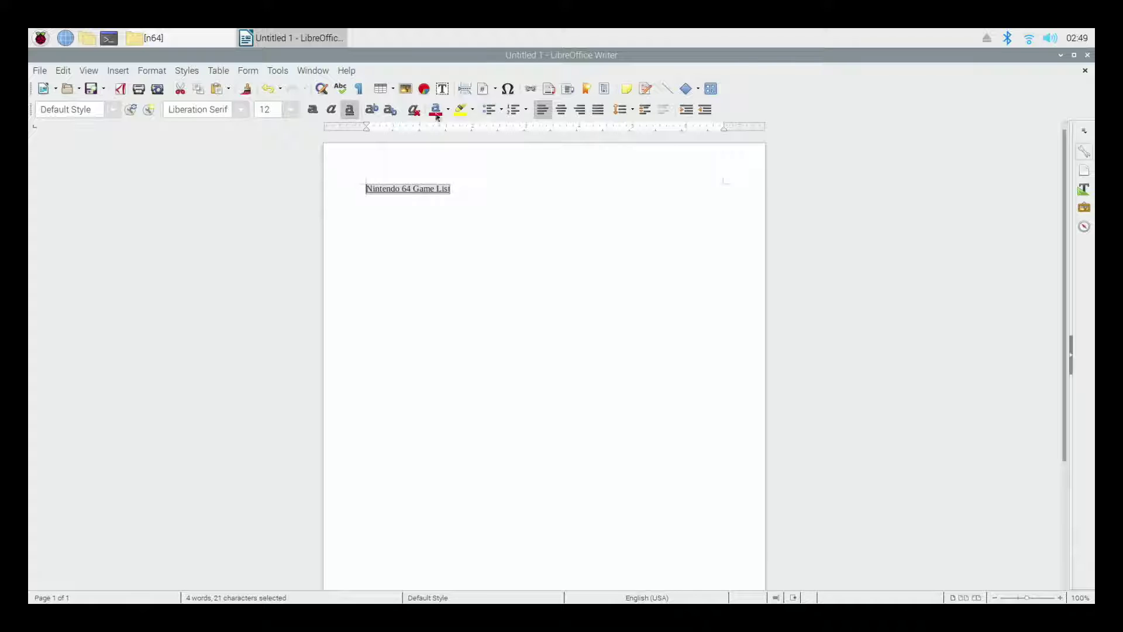
{"action": "double_click", "coordinate": [273, 113]}
{"action": "type", "text": "24"}
{"action": "key", "text": "Return"}
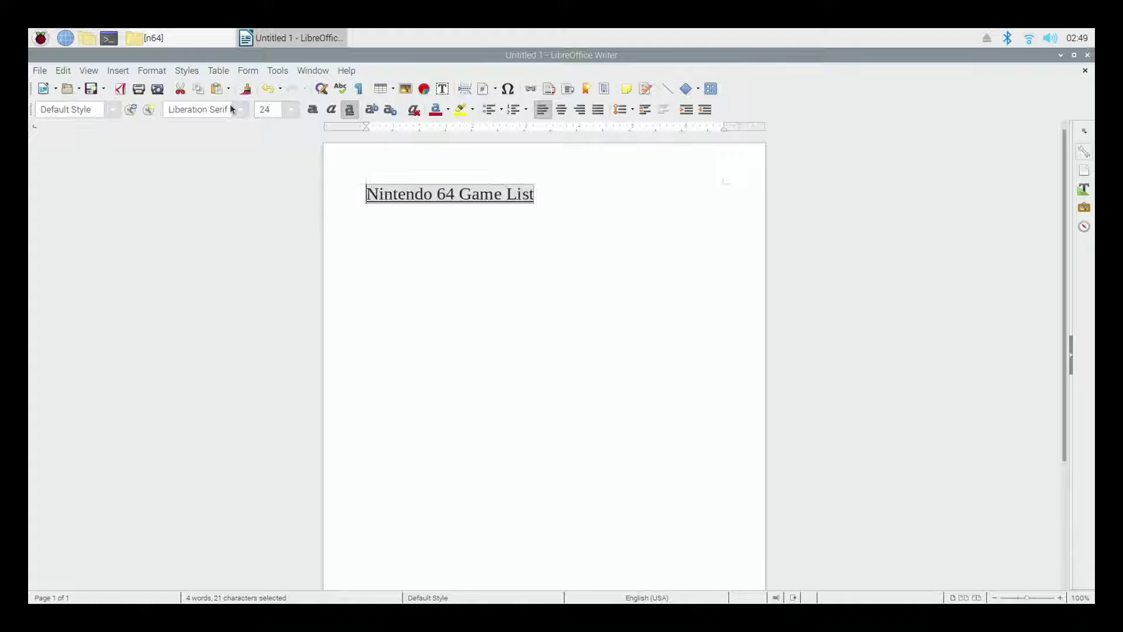
{"action": "left_click", "coordinate": [561, 109]}
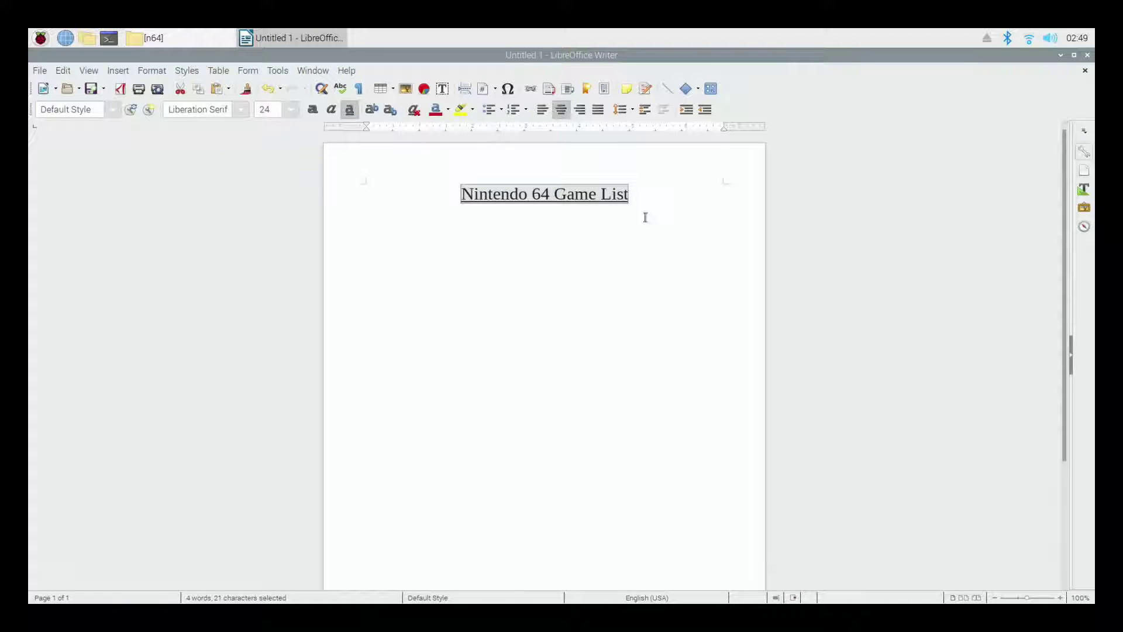
Move to the end of the heading and set the font size back to 12 pt.
{"action": "left_click", "coordinate": [665, 196]}
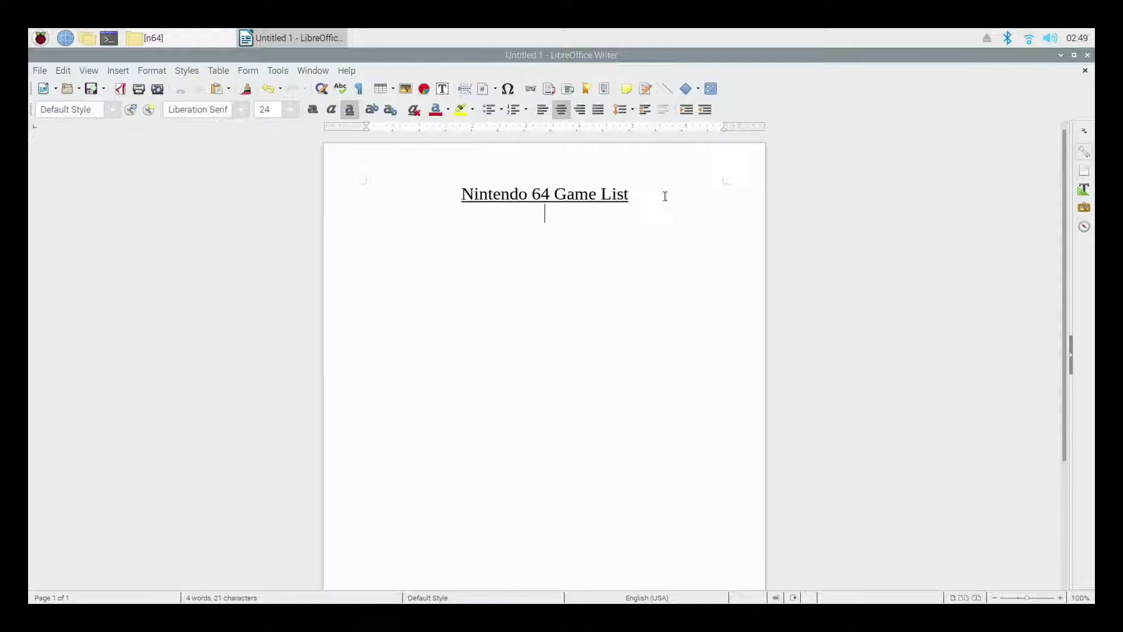
{"action": "double_click", "coordinate": [273, 113]}
{"action": "type", "text": "12"}
{"action": "key", "text": "Return"}
Paste the n64 file paths under the heading, remove their underline, and select the shared path prefix.
{"action": "key", "text": "ctrl+v"}
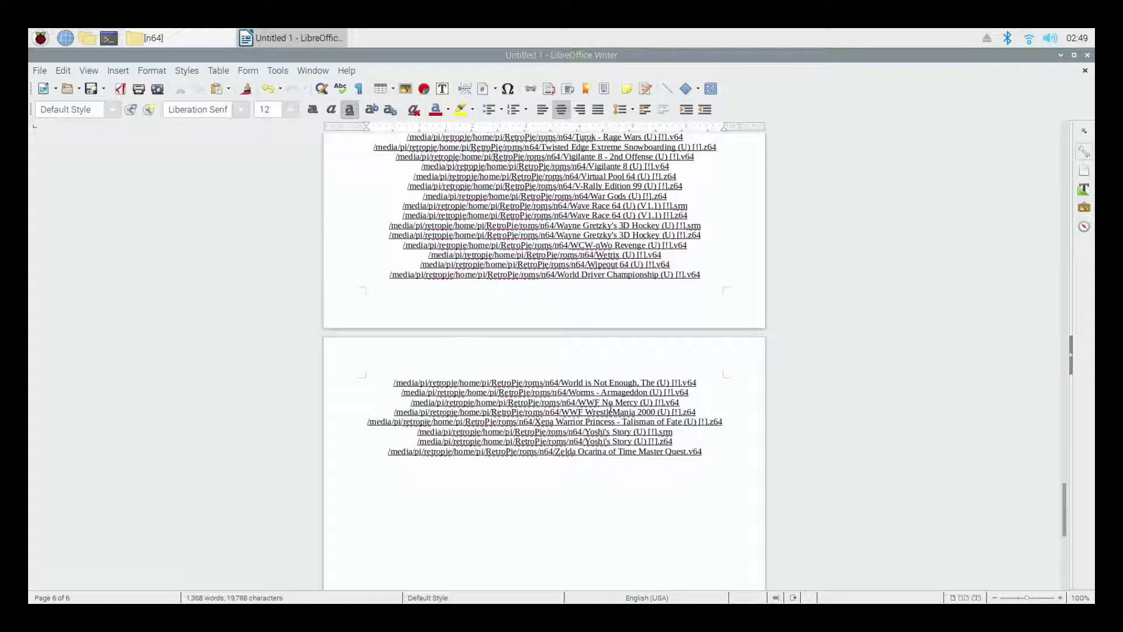
{"action": "left_click_drag", "start_coordinate": [725, 457], "coordinate": [450, 219]}
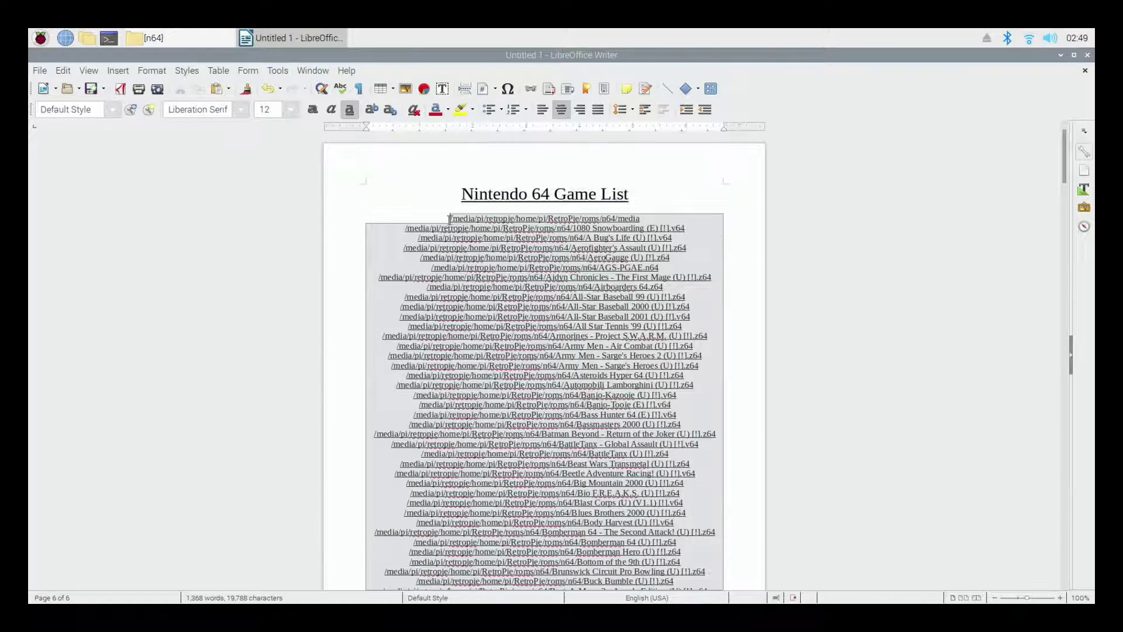
{"action": "left_click", "coordinate": [350, 108]}
{"action": "left_click", "coordinate": [401, 240]}
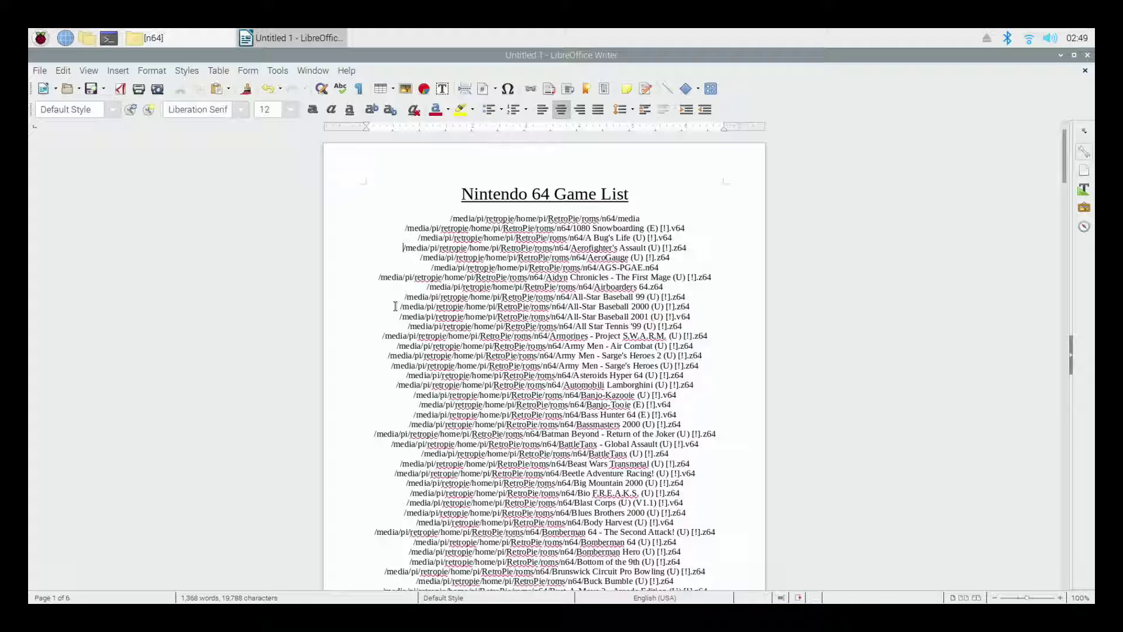
{"action": "left_click_drag", "start_coordinate": [395, 306], "coordinate": [569, 307]}
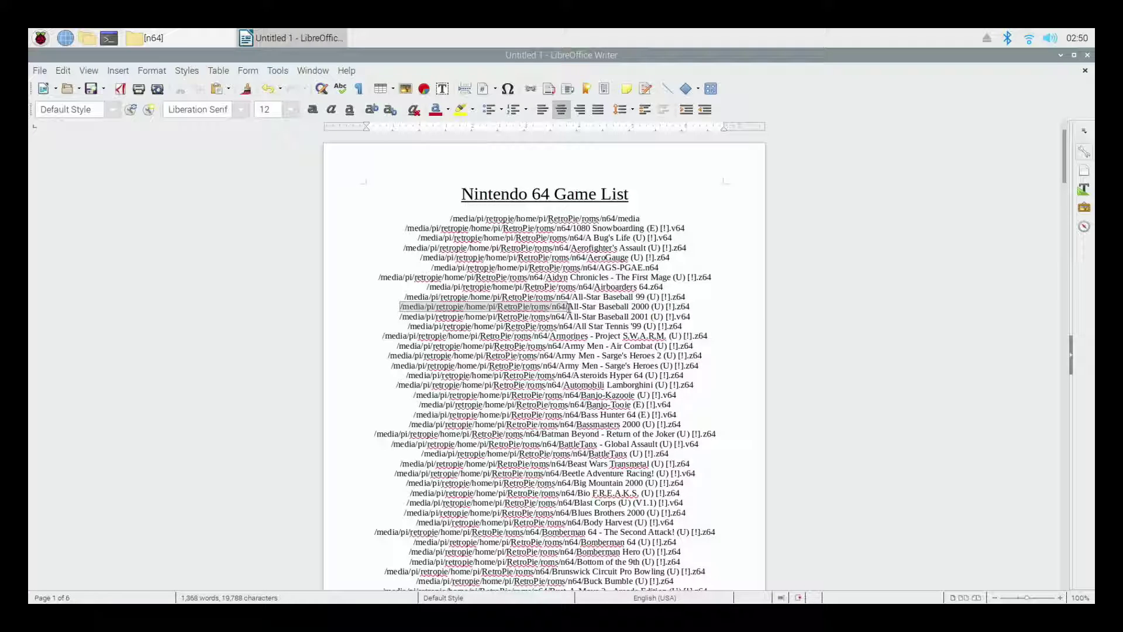
{"action": "left_click_drag", "start_coordinate": [569, 307], "coordinate": [569, 307]}
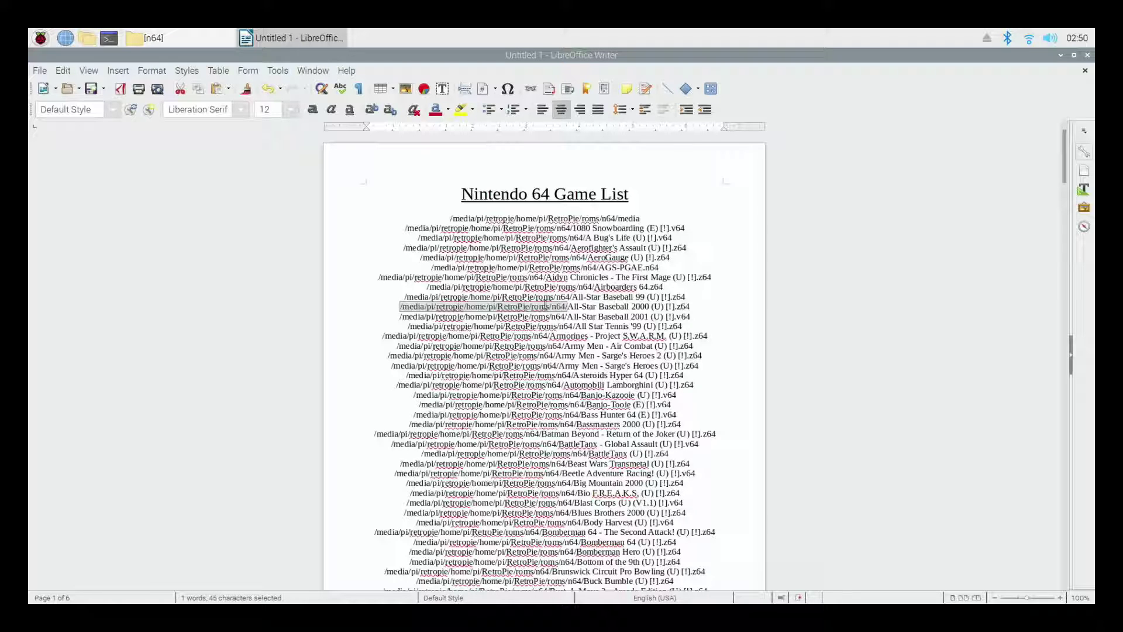
Replace /media/pi/retropie/home/pi/RetroPie/roms/n64/ with nothing across all 259 lines.
{"action": "key", "text": "ctrl+h"}
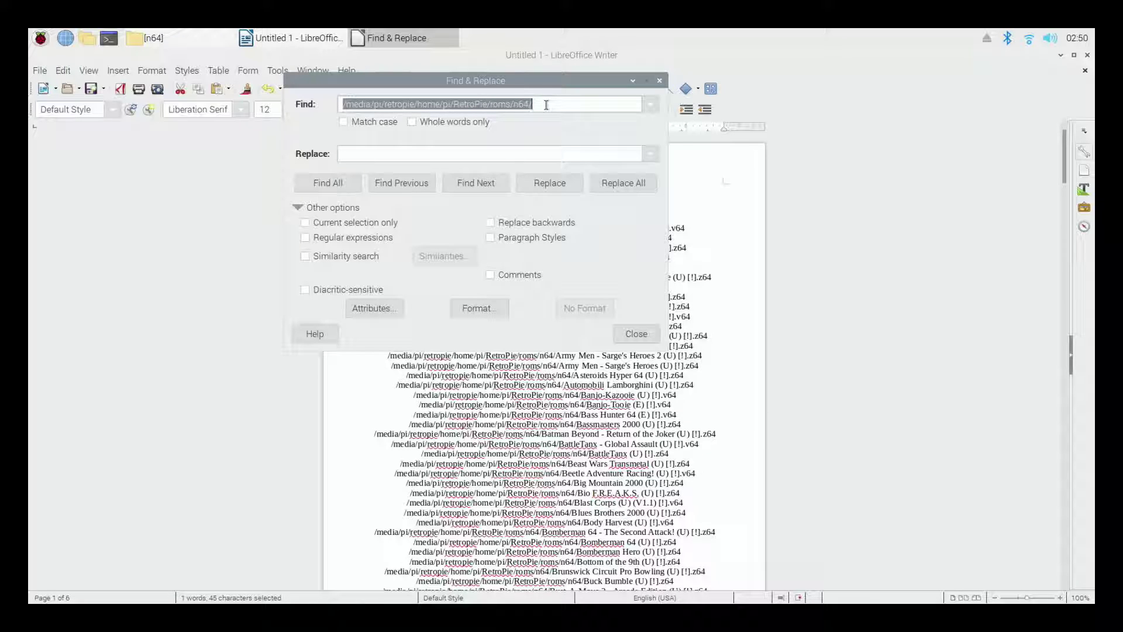
{"action": "left_click", "coordinate": [499, 155]}
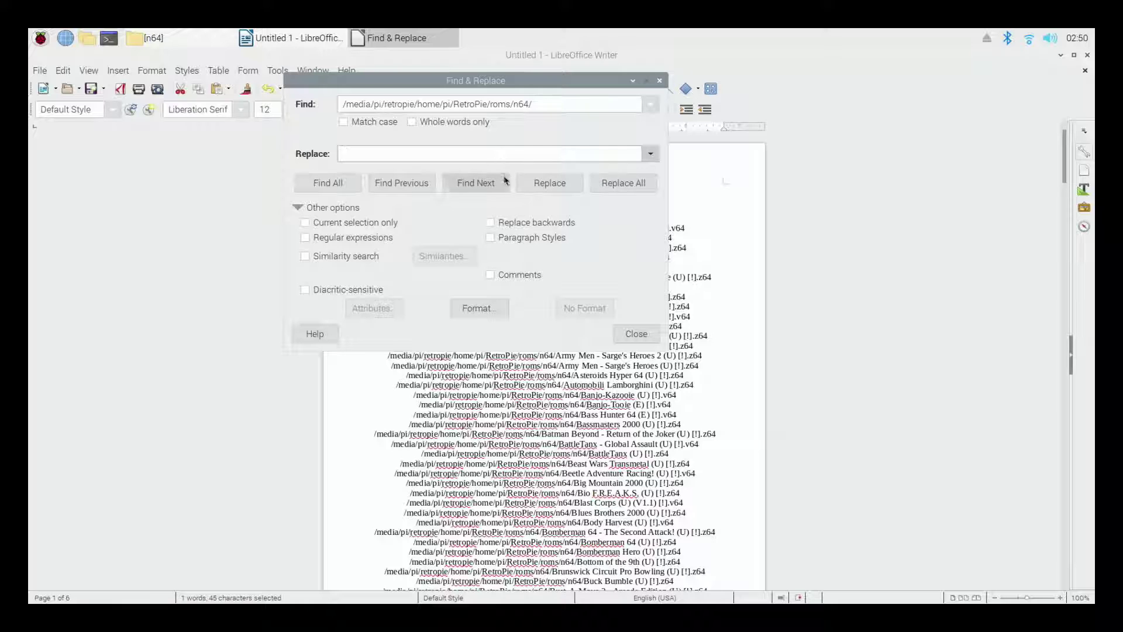
{"action": "left_click", "coordinate": [624, 184]}
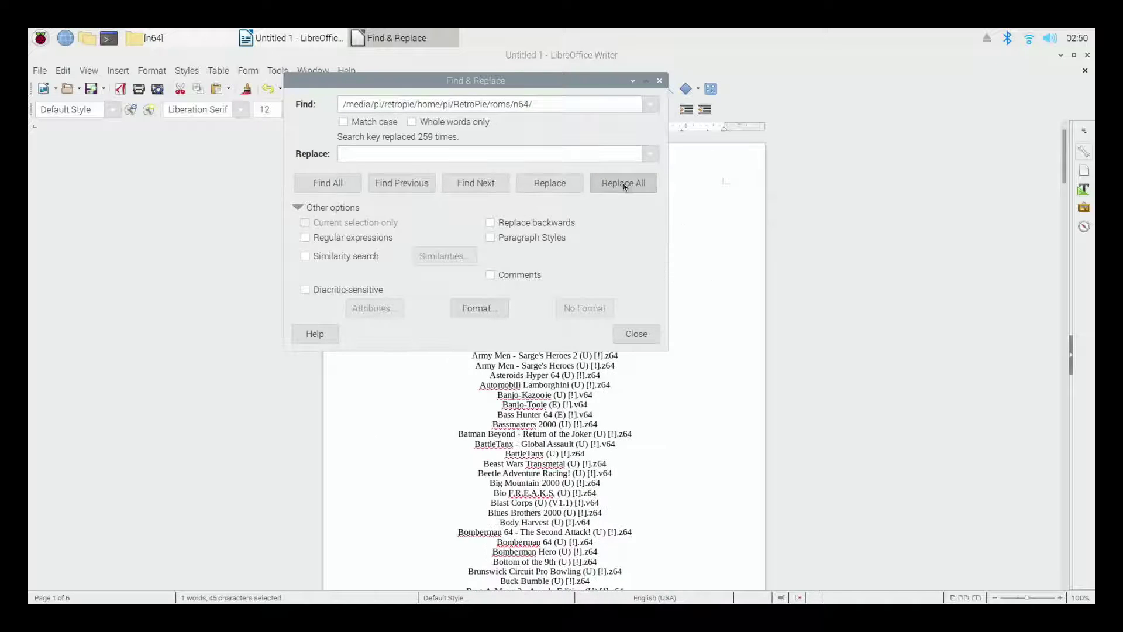
{"action": "left_click", "coordinate": [648, 335]}
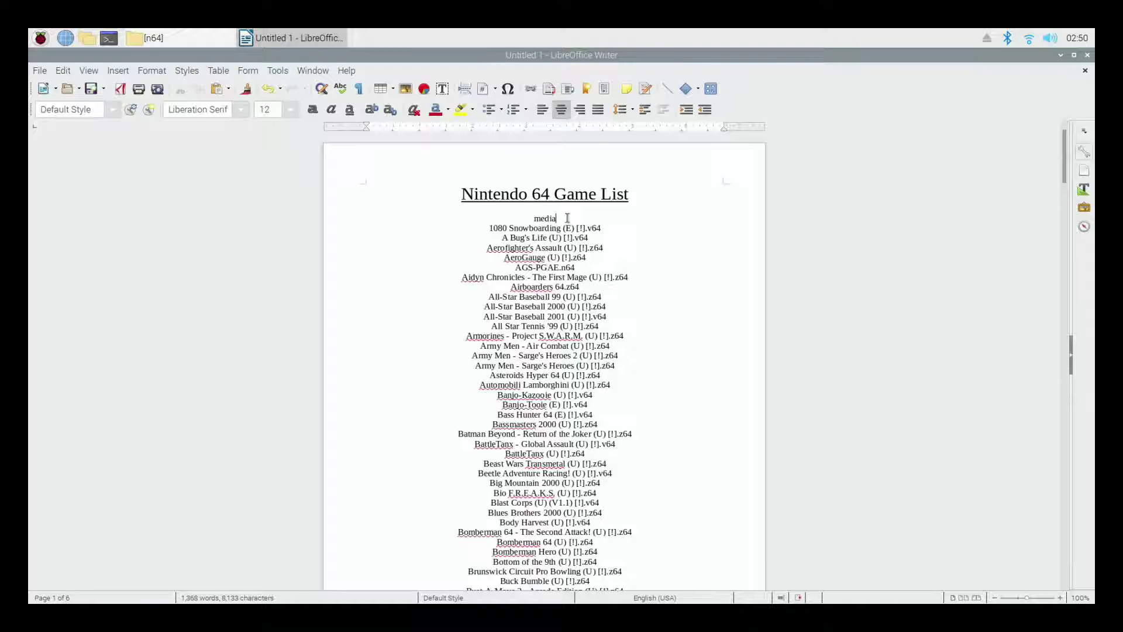
Delete the leftover 'media' entry and select '.z64' on the Aidyn Chronicles line.
{"action": "key", "text": "BackSpace"}
{"action": "key", "text": "BackSpace"}
{"action": "key", "text": "BackSpace"}
{"action": "key", "text": "BackSpace"}
{"action": "key", "text": "BackSpace"}
{"action": "key", "text": "BackSpace"}
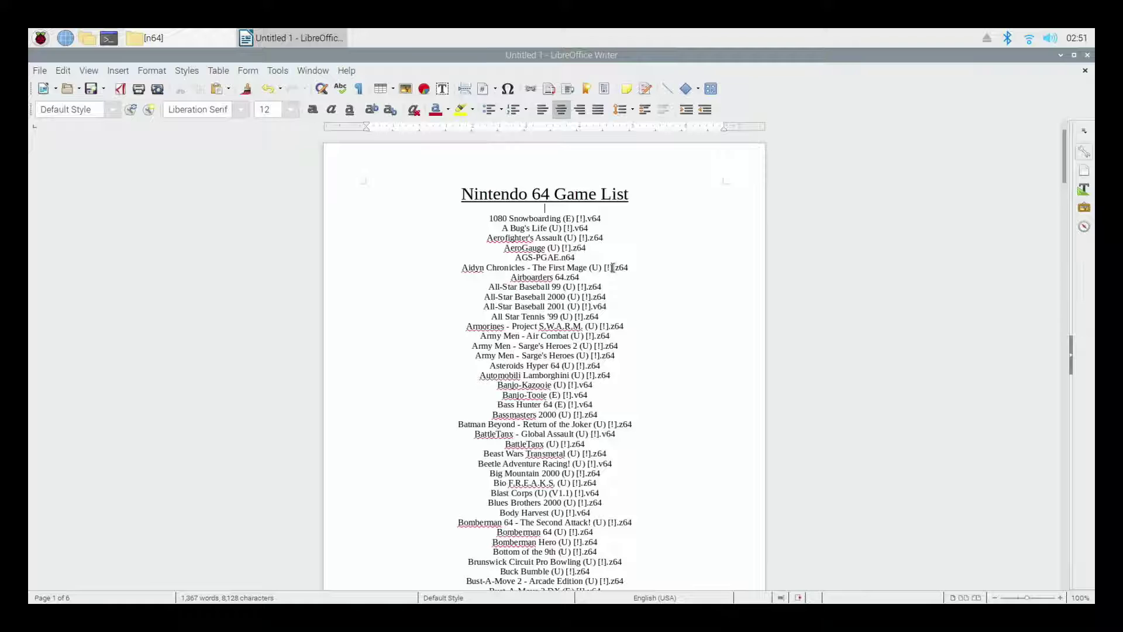
{"action": "left_click_drag", "start_coordinate": [613, 267], "coordinate": [629, 268]}
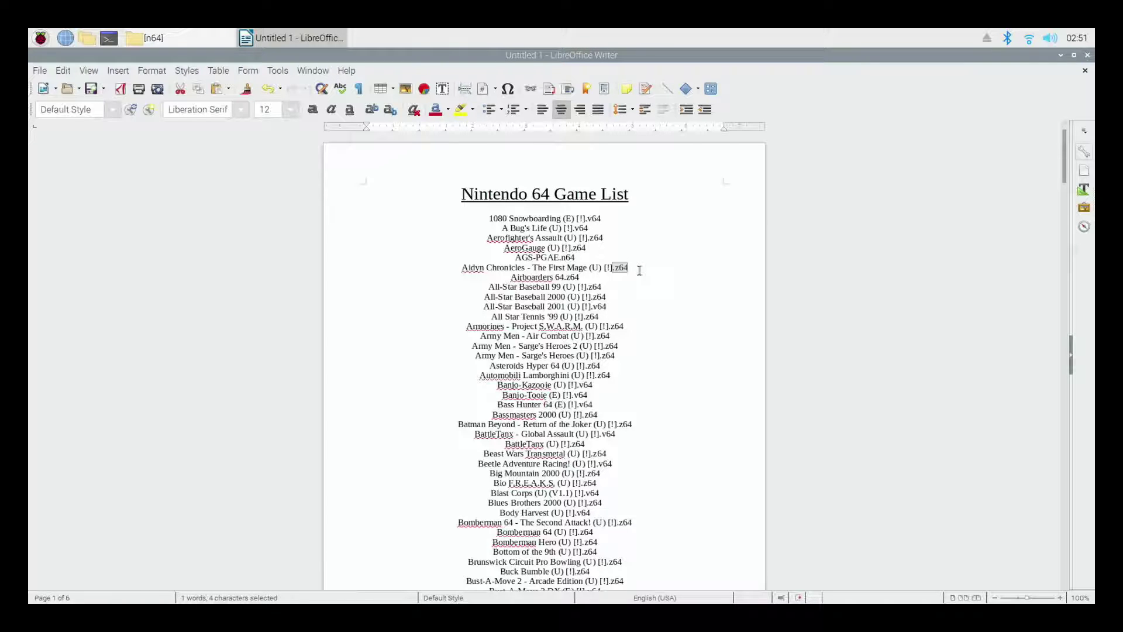
Replace every .z64 extension with '(Nintendo 64)', making 151 replacements.
{"action": "key", "text": "ctrl+h"}
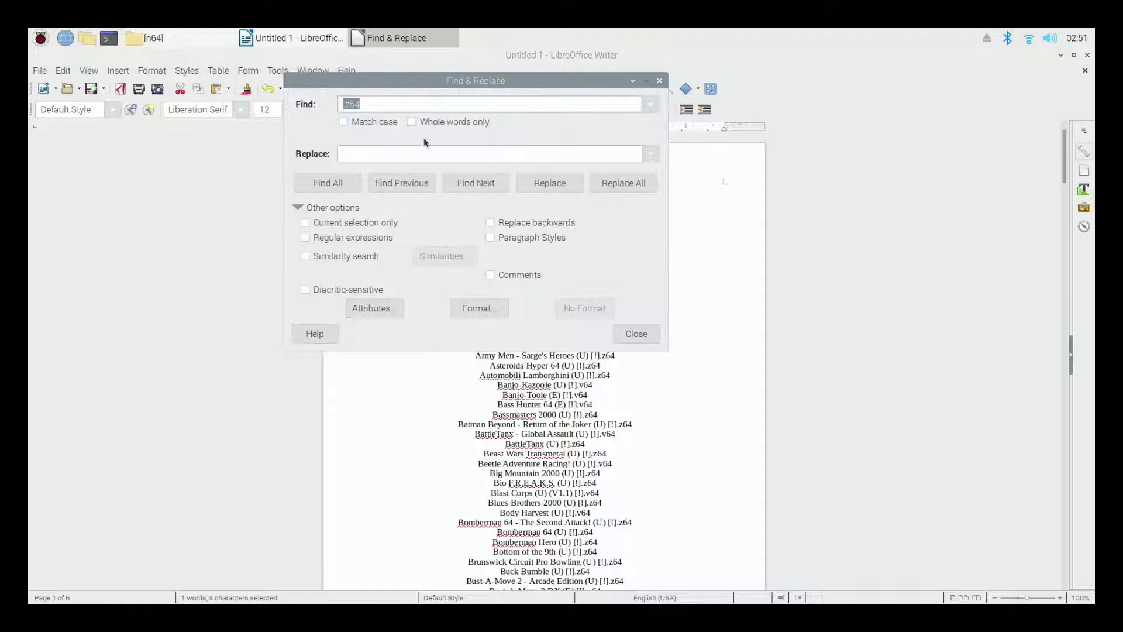
{"action": "left_click", "coordinate": [395, 157]}
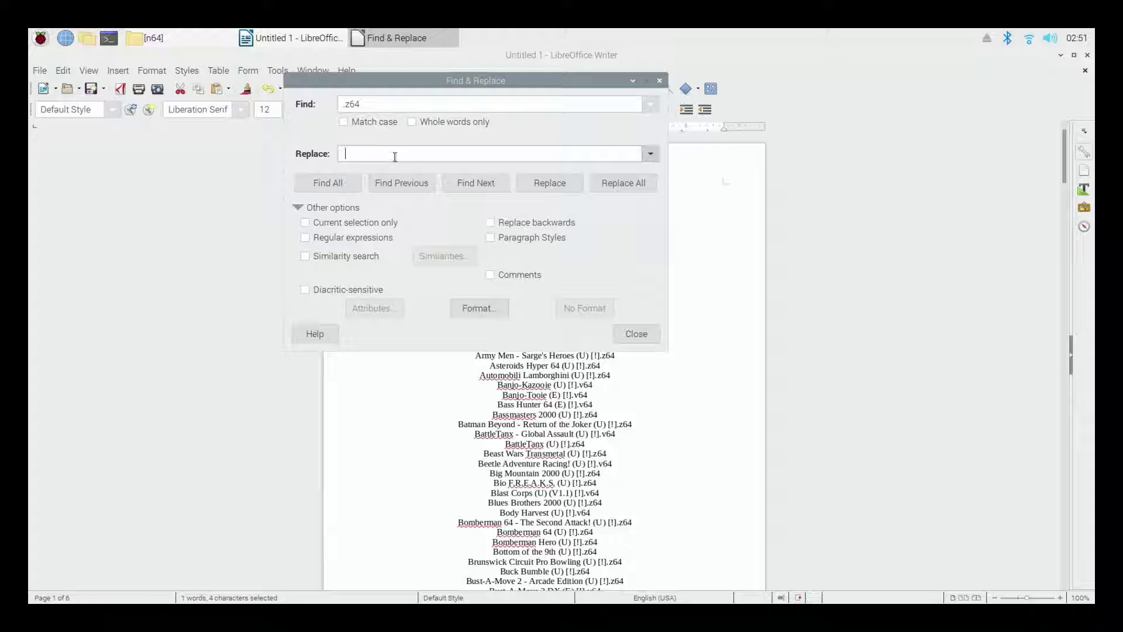
{"action": "type", "text": "(Nintendo 64)"}
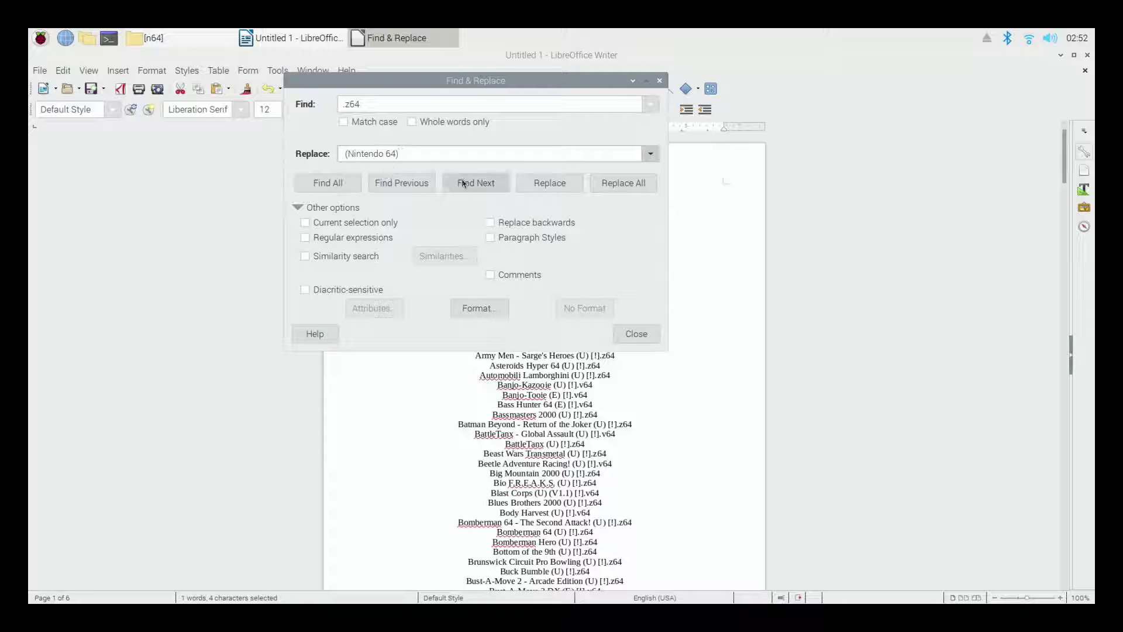
{"action": "left_click", "coordinate": [613, 185]}
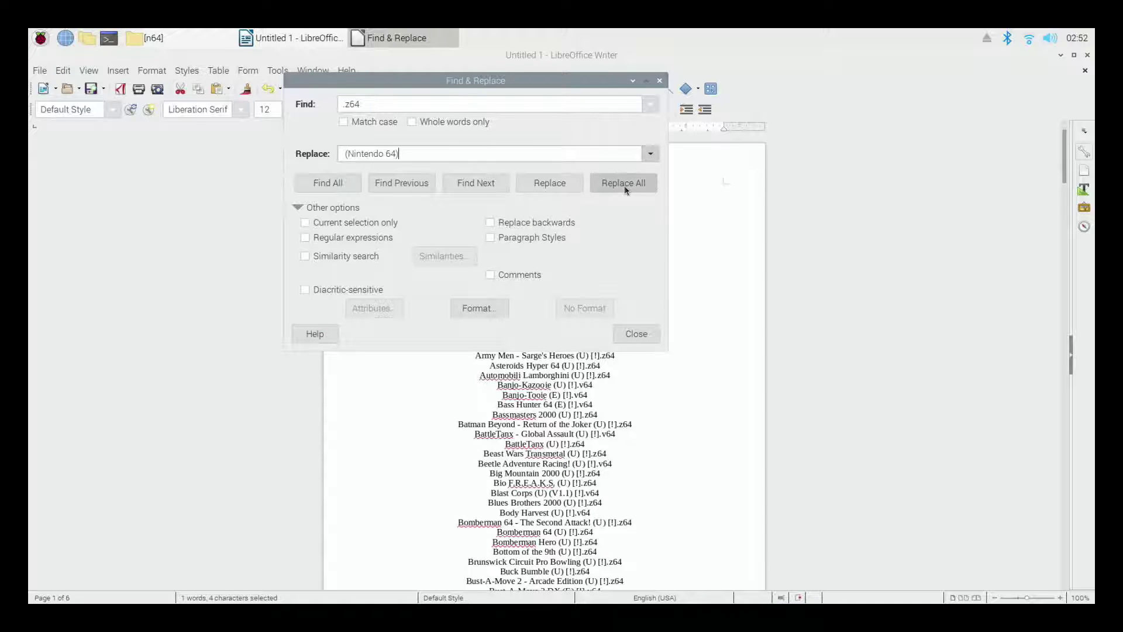
{"action": "left_click", "coordinate": [635, 334]}
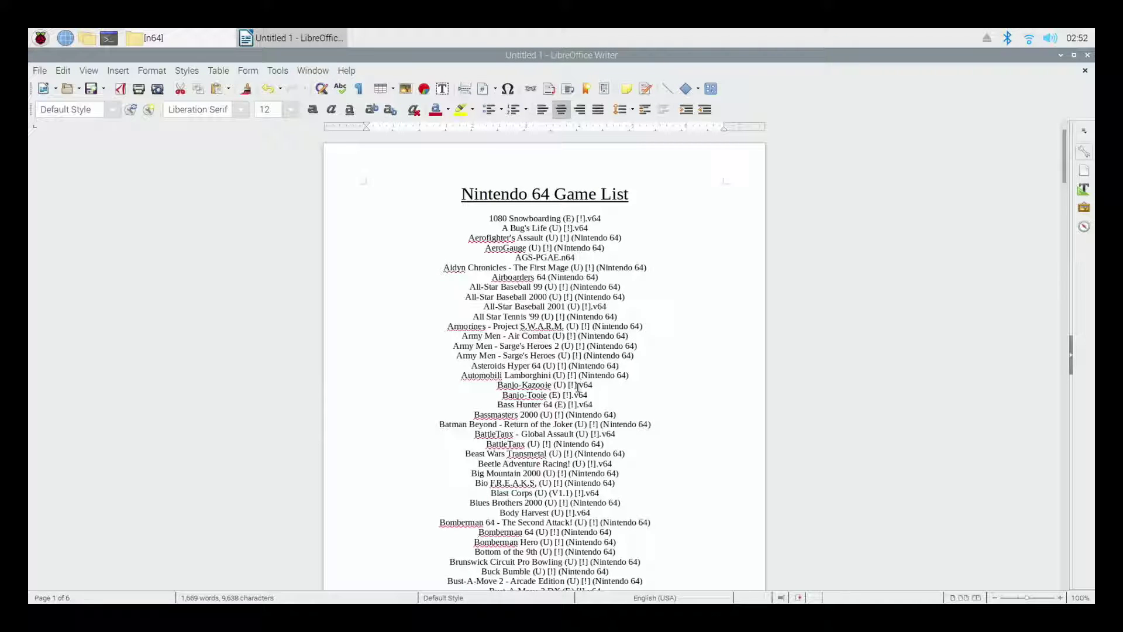
Replace every .v64 extension with '(Nintendo 64)'.
{"action": "left_click_drag", "start_coordinate": [607, 386], "coordinate": [577, 385]}
{"action": "key", "text": "ctrl+h"}
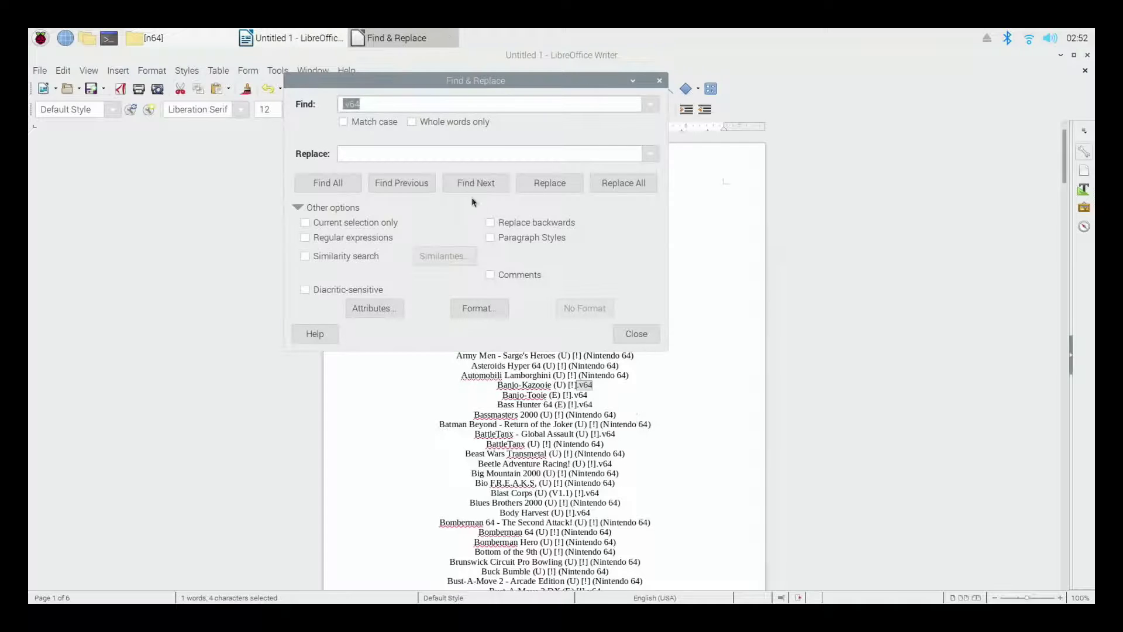
{"action": "left_click", "coordinate": [461, 153]}
{"action": "key", "text": "Down"}
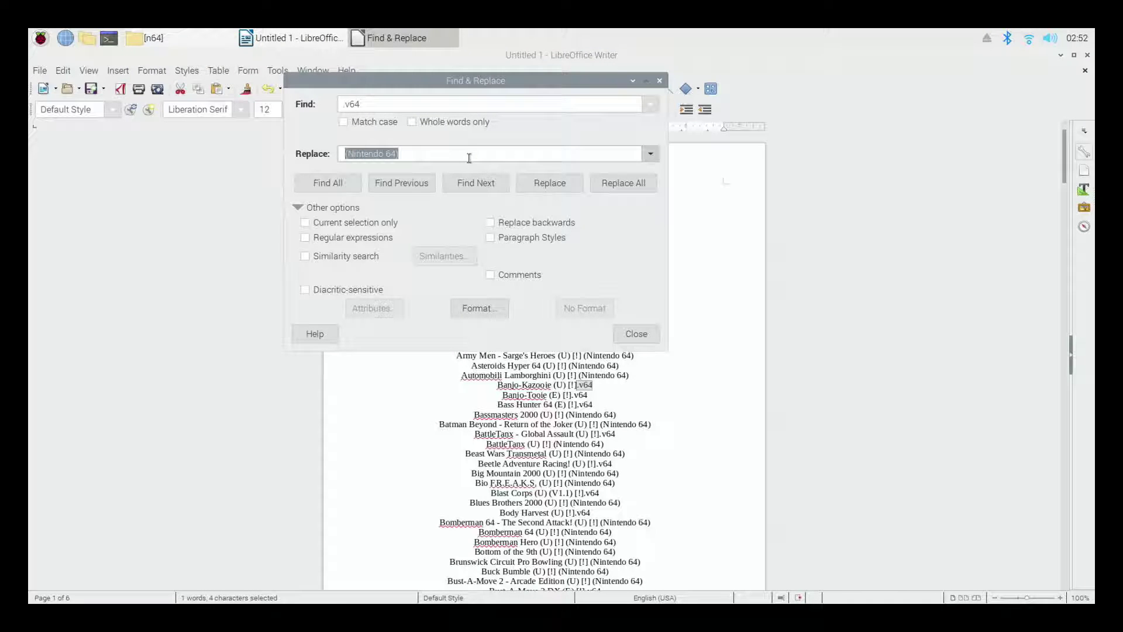
{"action": "left_click", "coordinate": [617, 183]}
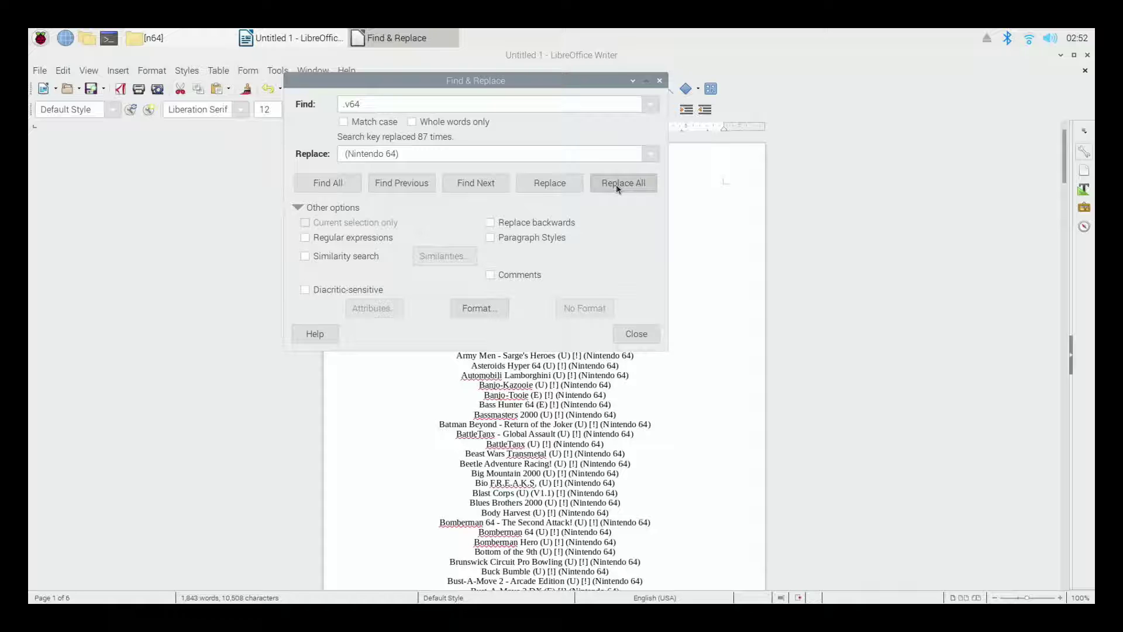
{"action": "left_click", "coordinate": [636, 334]}
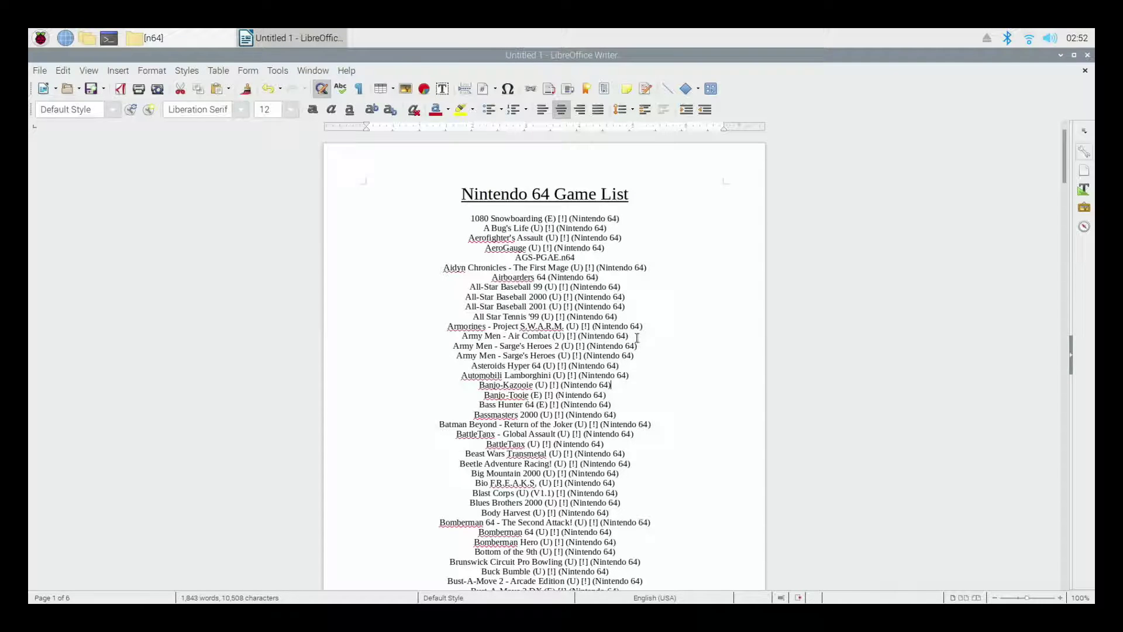
Replace every .n64 extension with '(Nintendo 64)'.
{"action": "double_click", "coordinate": [568, 258]}
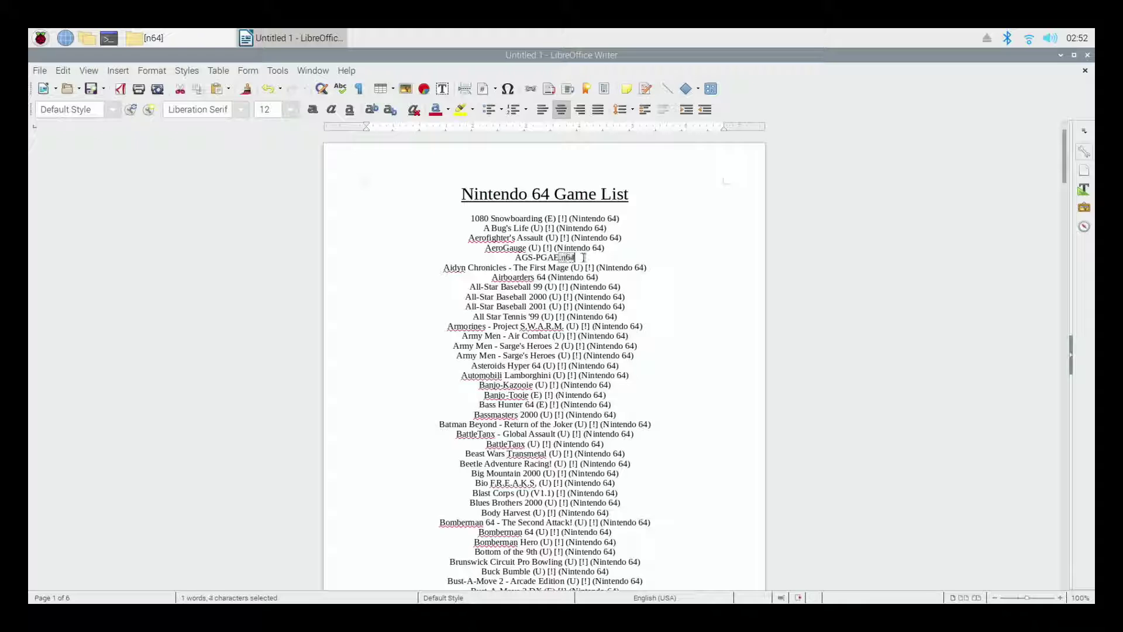
{"action": "key", "text": "ctrl+h"}
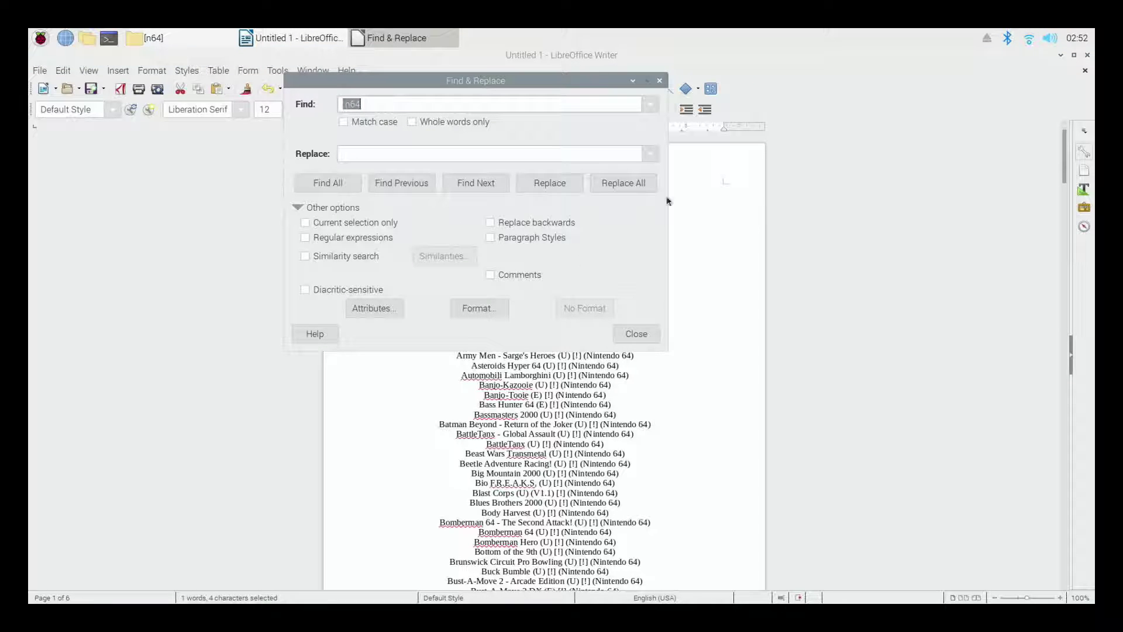
{"action": "left_click", "coordinate": [564, 157]}
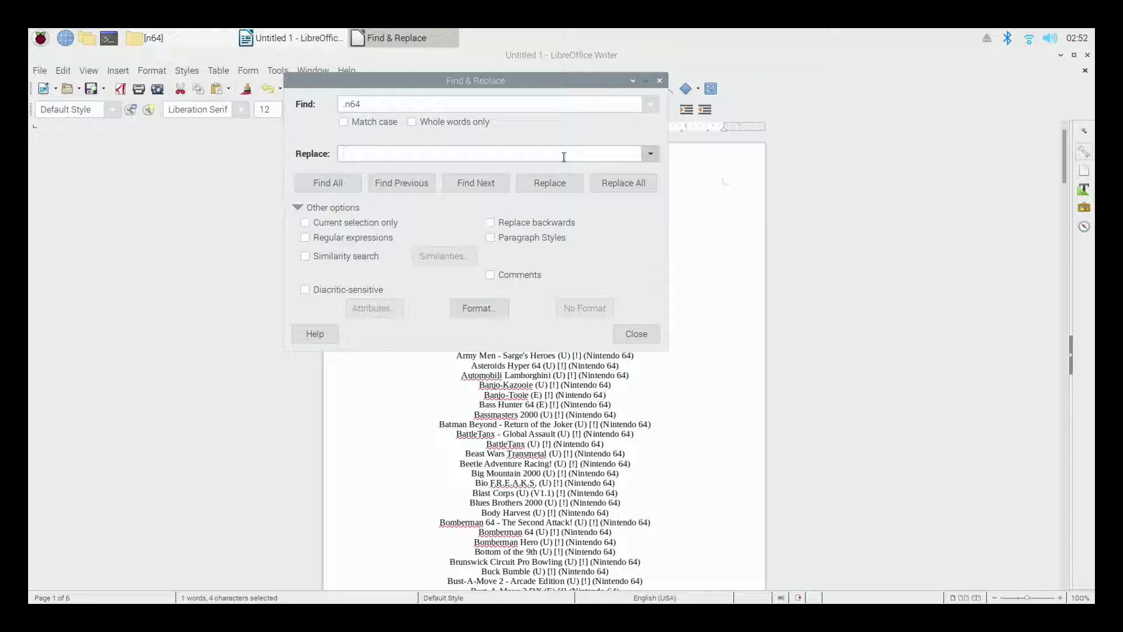
{"action": "key", "text": "Down"}
{"action": "left_click", "coordinate": [643, 190]}
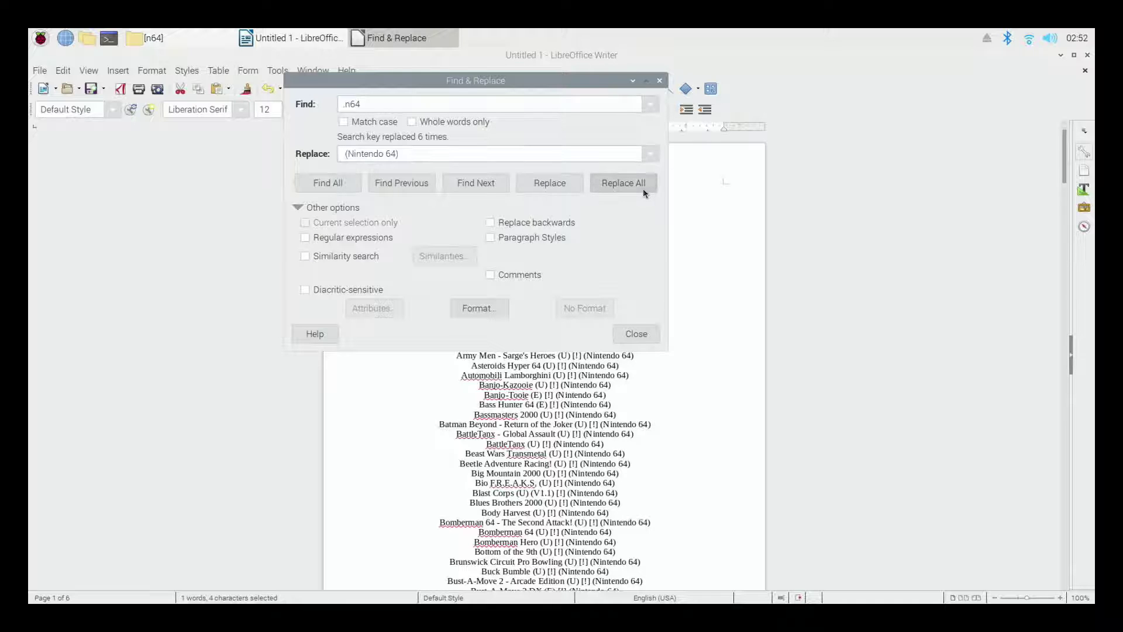
{"action": "left_click", "coordinate": [639, 333]}
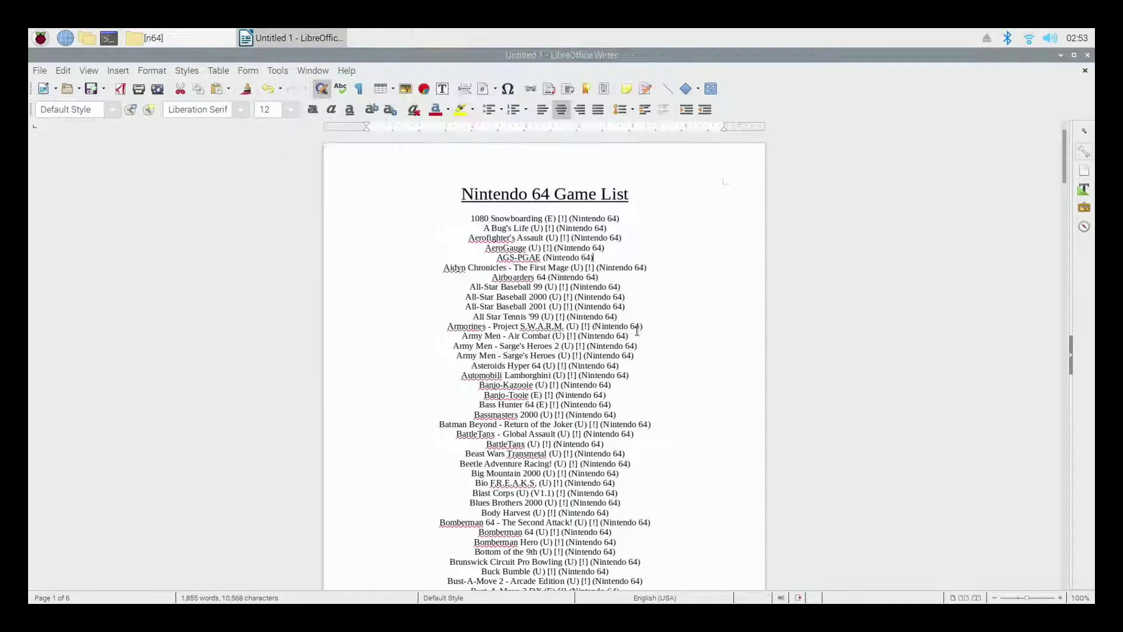
Replace all 12 .srm extensions with '(Nintendo 64)'.
{"action": "scroll", "coordinate": [682, 341], "scroll_direction": "down", "scroll_amount": 9}
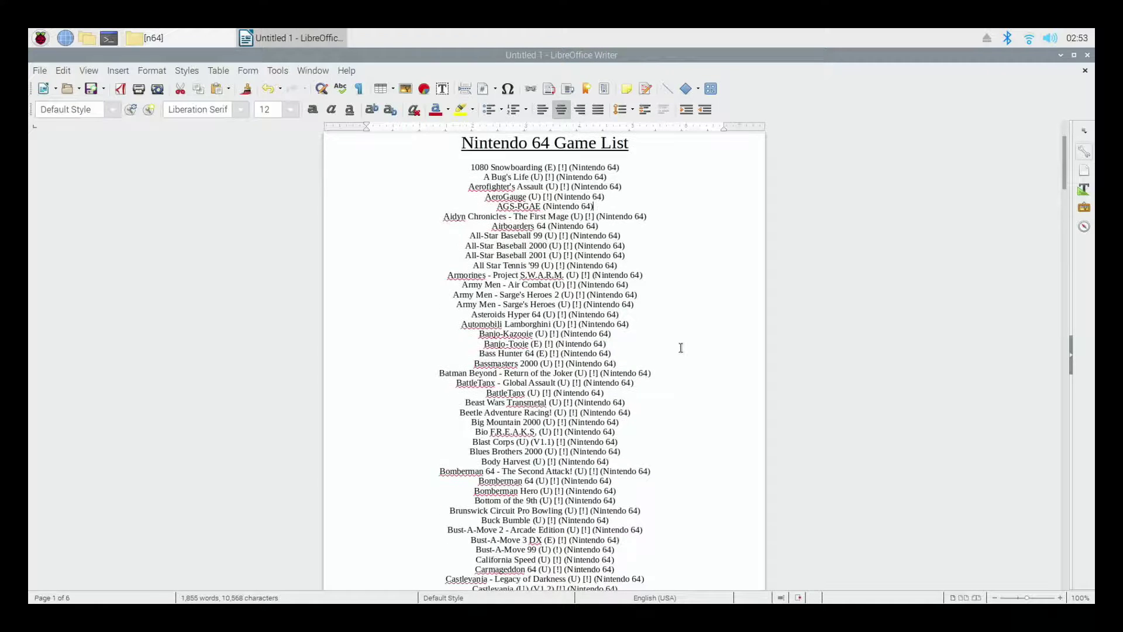
{"action": "scroll", "coordinate": [645, 399], "scroll_direction": "down", "scroll_amount": 7}
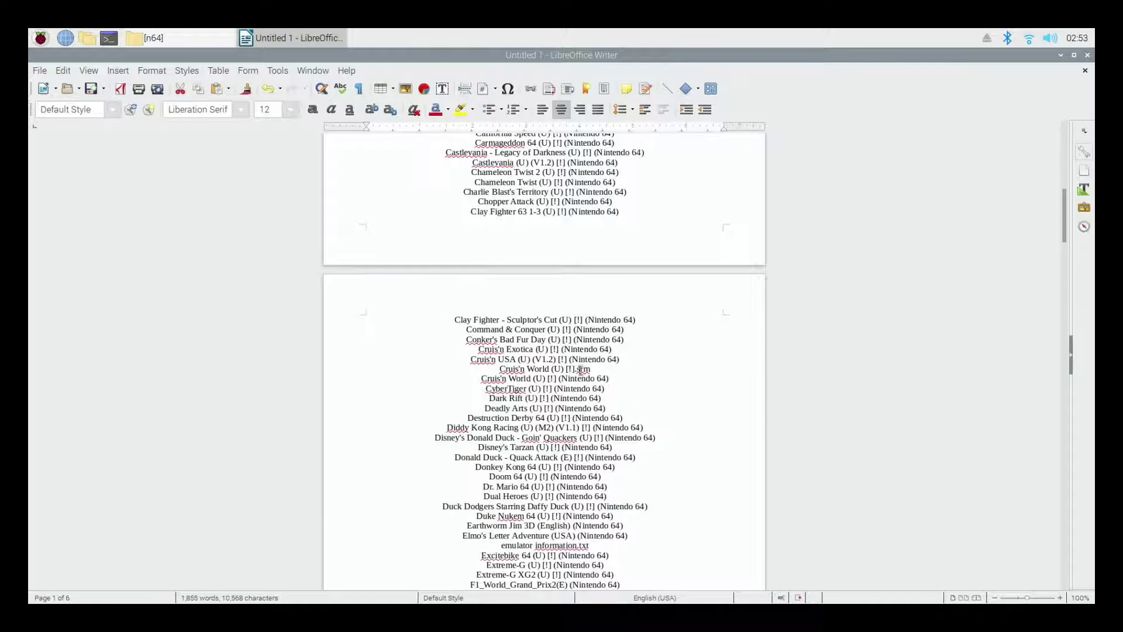
{"action": "left_click_drag", "start_coordinate": [574, 370], "coordinate": [616, 370]}
{"action": "key", "text": "ctrl+h"}
{"action": "left_click", "coordinate": [477, 152]}
{"action": "key", "text": "Down"}
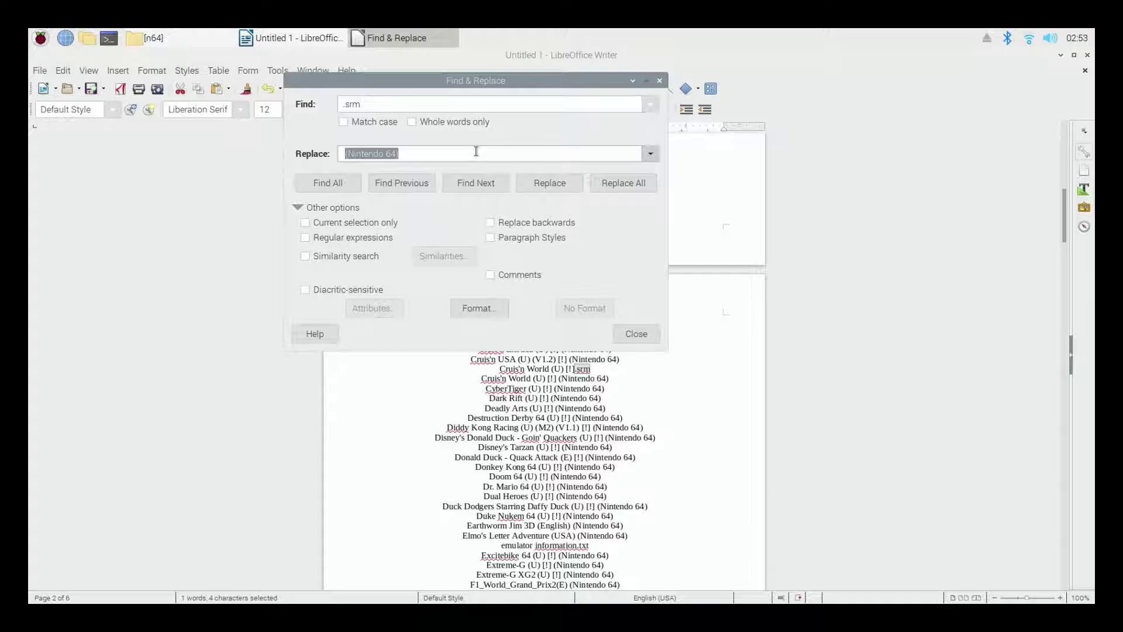
{"action": "left_click", "coordinate": [619, 186]}
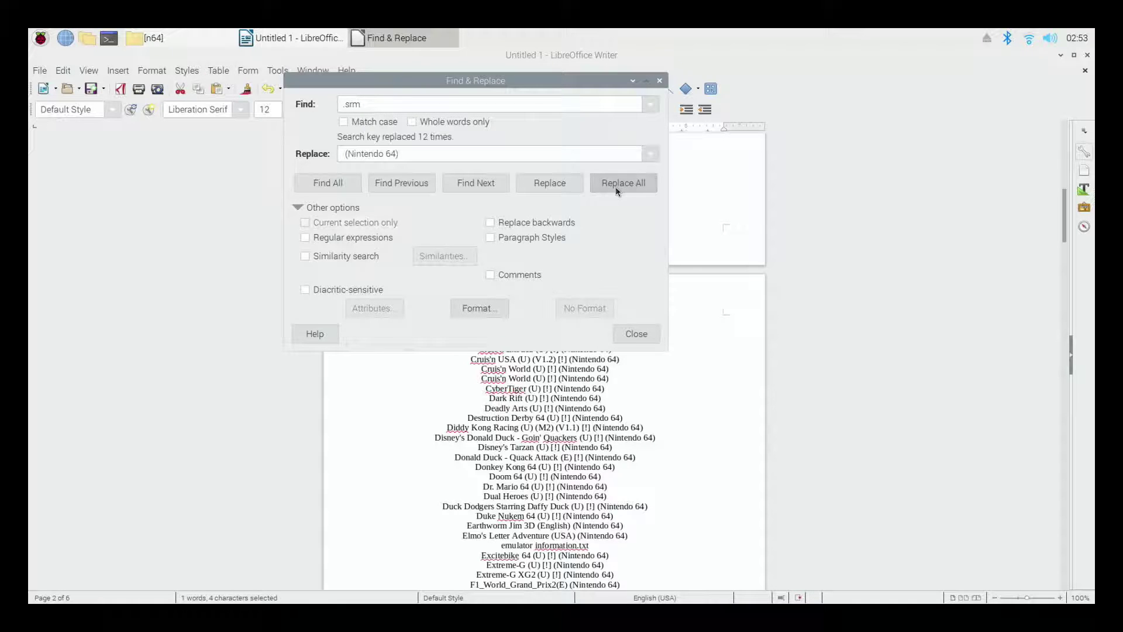
{"action": "left_click", "coordinate": [633, 341]}
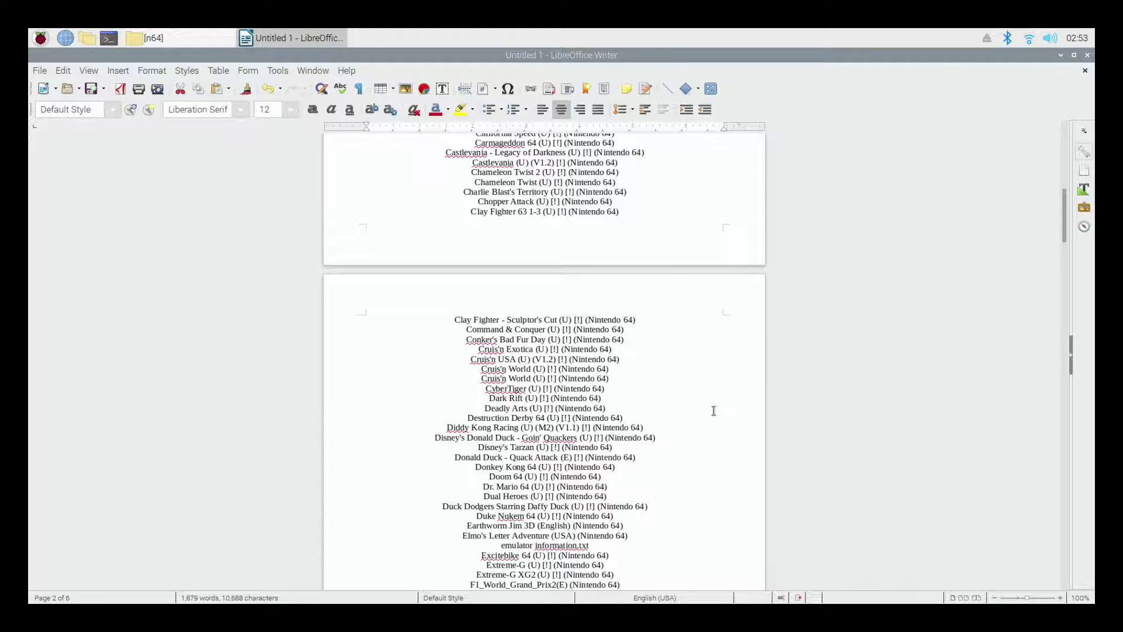
Erase the stray 'emulator information.txt' line from the list.
{"action": "scroll", "coordinate": [704, 457], "scroll_direction": "down", "scroll_amount": 1}
{"action": "left_click", "coordinate": [599, 519]}
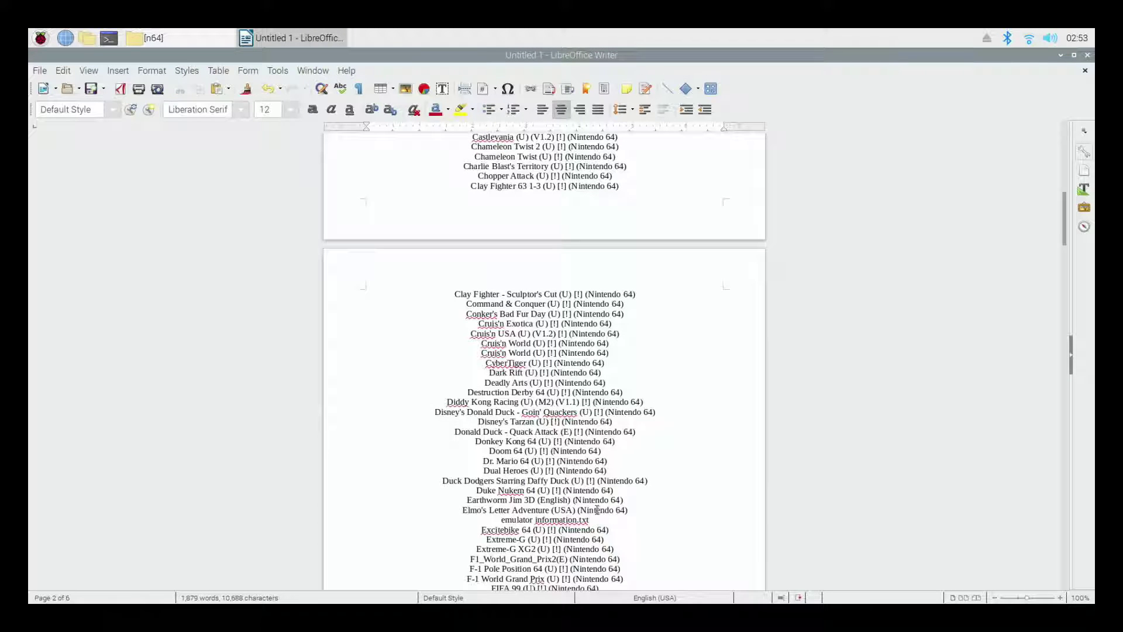
{"action": "key", "text": "BackSpace"}
{"action": "key", "text": "BackSpace"}
{"action": "key", "text": "BackSpace"}
{"action": "key", "text": "BackSpace"}
{"action": "key", "text": "BackSpace"}
{"action": "key", "text": "BackSpace"}
{"action": "key", "text": "BackSpace"}
{"action": "key", "text": "BackSpace"}
{"action": "key", "text": "BackSpace"}
{"action": "key", "text": "BackSpace"}
{"action": "key", "text": "BackSpace"}
{"action": "key", "text": "BackSpace"}
{"action": "key", "text": "BackSpace"}
{"action": "key", "text": "BackSpace"}
{"action": "key", "text": "BackSpace"}
{"action": "key", "text": "BackSpace"}
{"action": "key", "text": "BackSpace"}
{"action": "key", "text": "BackSpace"}
{"action": "key", "text": "BackSpace"}
{"action": "key", "text": "BackSpace"}
{"action": "key", "text": "BackSpace"}
{"action": "key", "text": "BackSpace"}
{"action": "key", "text": "BackSpace"}
{"action": "key", "text": "BackSpace"}
{"action": "key", "text": "BackSpace"}
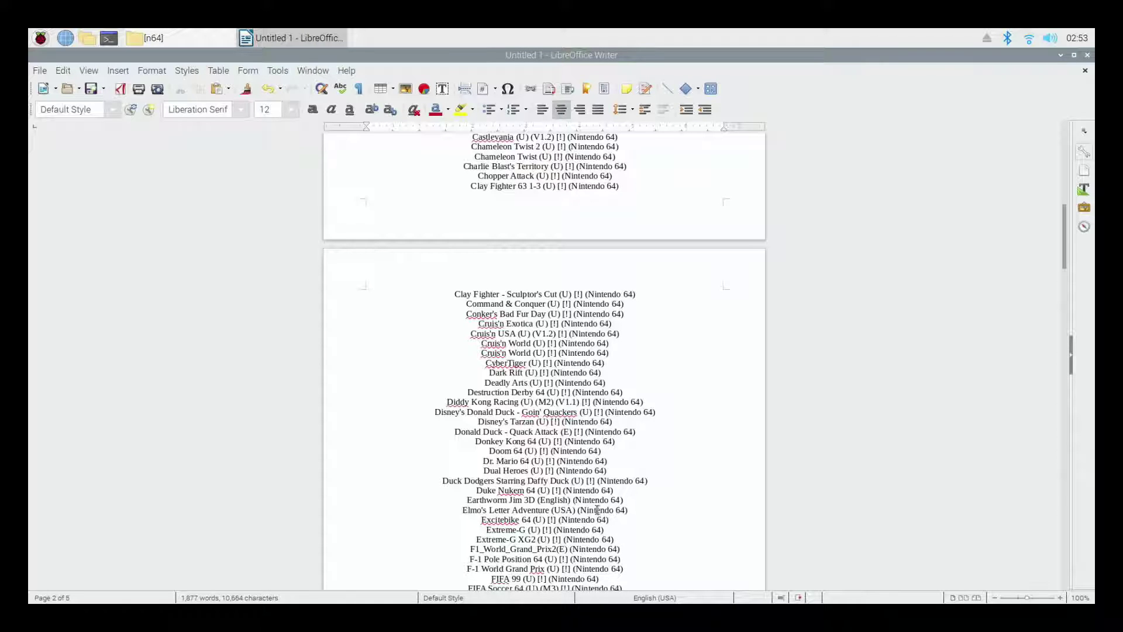
Delete the 'Nintendo 64.Missing.Serial.txt' line and check the rest of the list.
{"action": "scroll", "coordinate": [760, 416], "scroll_direction": "down", "scroll_amount": 7}
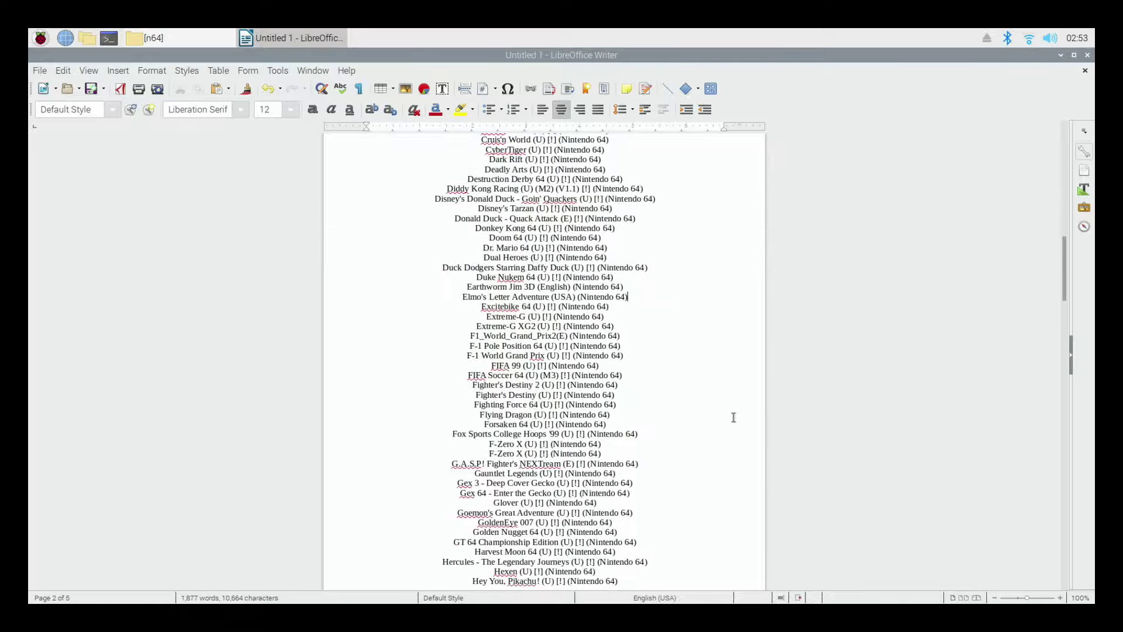
{"action": "scroll", "coordinate": [734, 417], "scroll_direction": "down", "scroll_amount": 2}
{"action": "scroll", "coordinate": [704, 417], "scroll_direction": "down", "scroll_amount": 7}
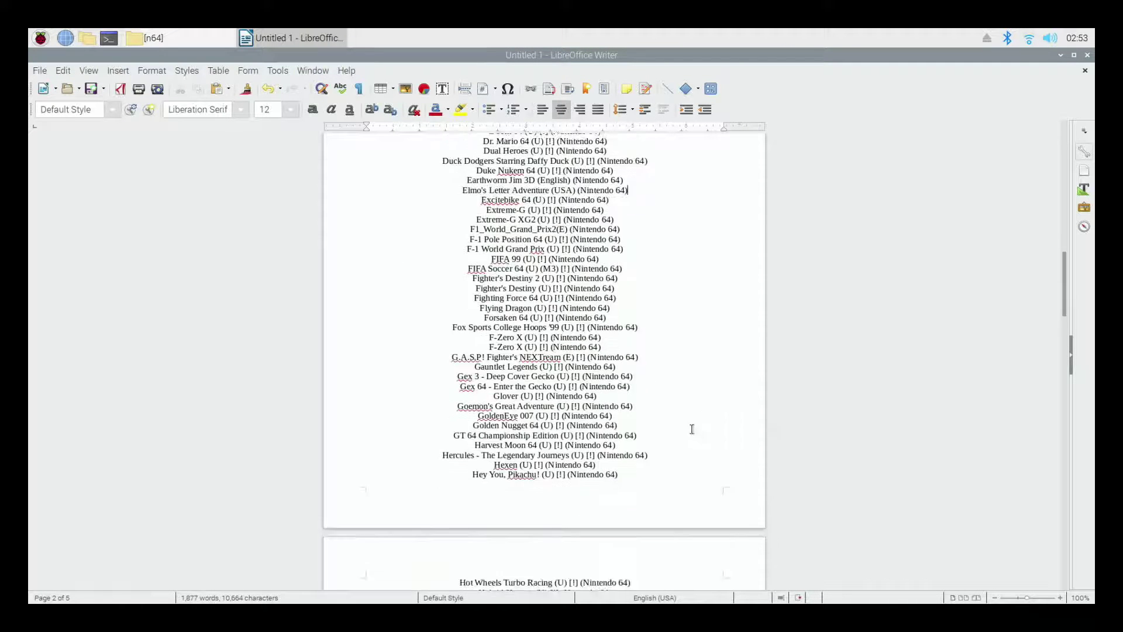
{"action": "scroll", "coordinate": [685, 440], "scroll_direction": "down", "scroll_amount": 9}
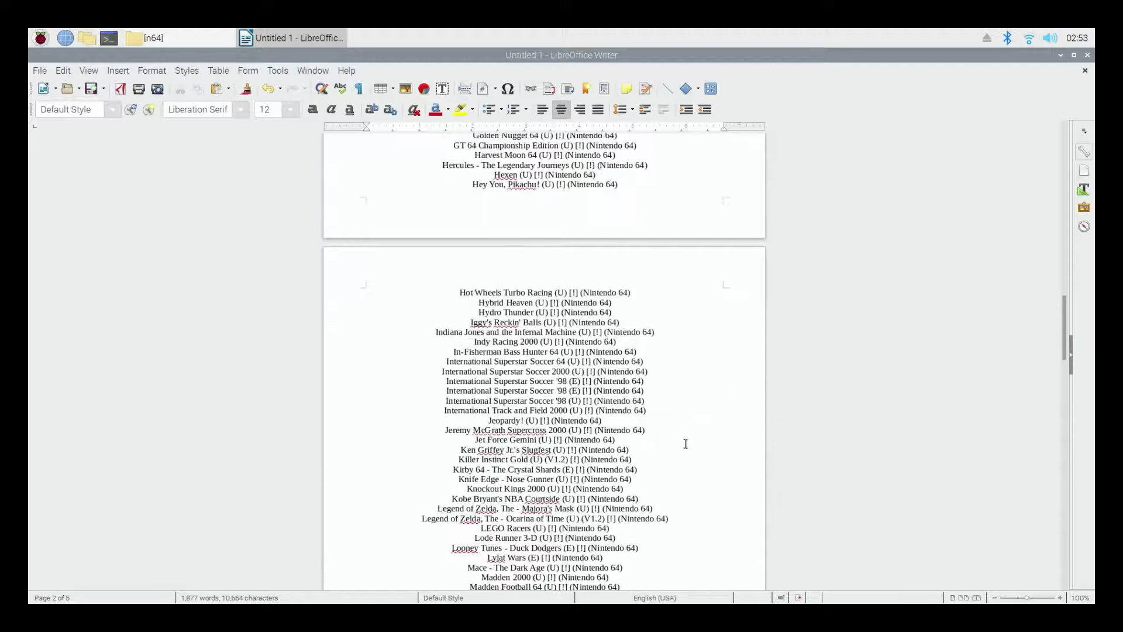
{"action": "scroll", "coordinate": [679, 439], "scroll_direction": "down", "scroll_amount": 4}
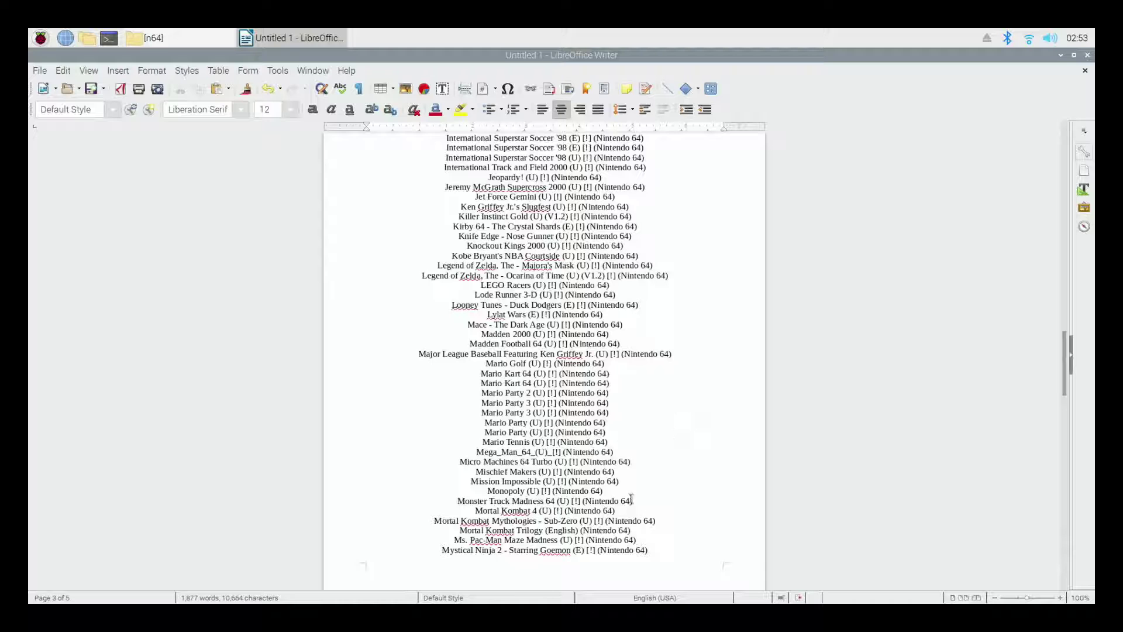
{"action": "scroll", "coordinate": [630, 504], "scroll_direction": "down", "scroll_amount": 12}
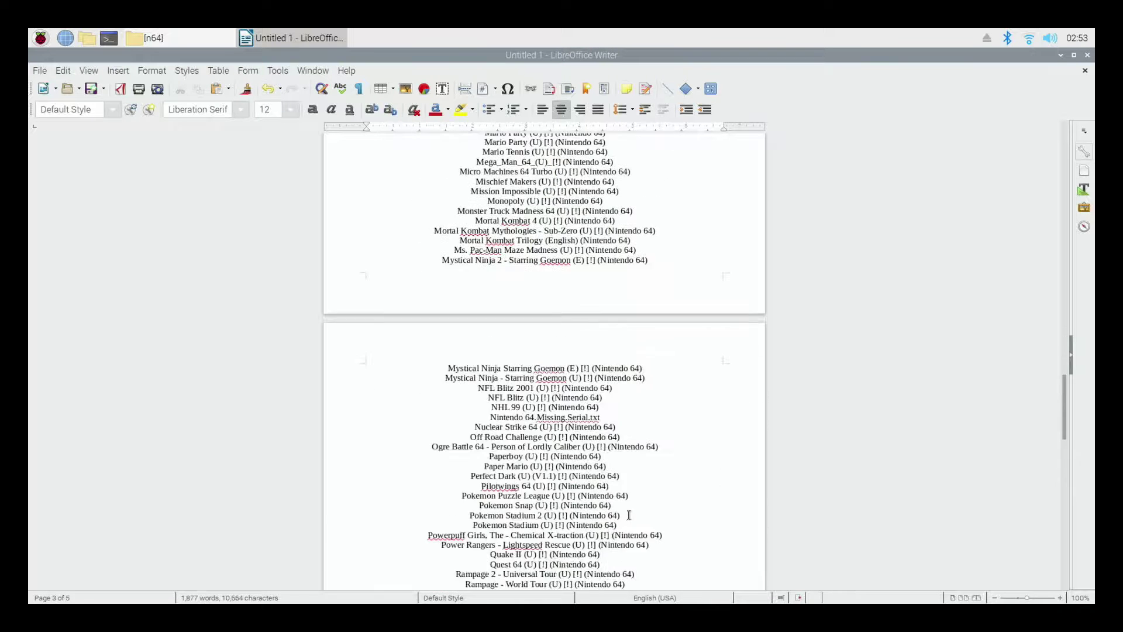
{"action": "scroll", "coordinate": [623, 515], "scroll_direction": "down", "scroll_amount": 8}
{"action": "scroll", "coordinate": [624, 515], "scroll_direction": "up", "scroll_amount": 3}
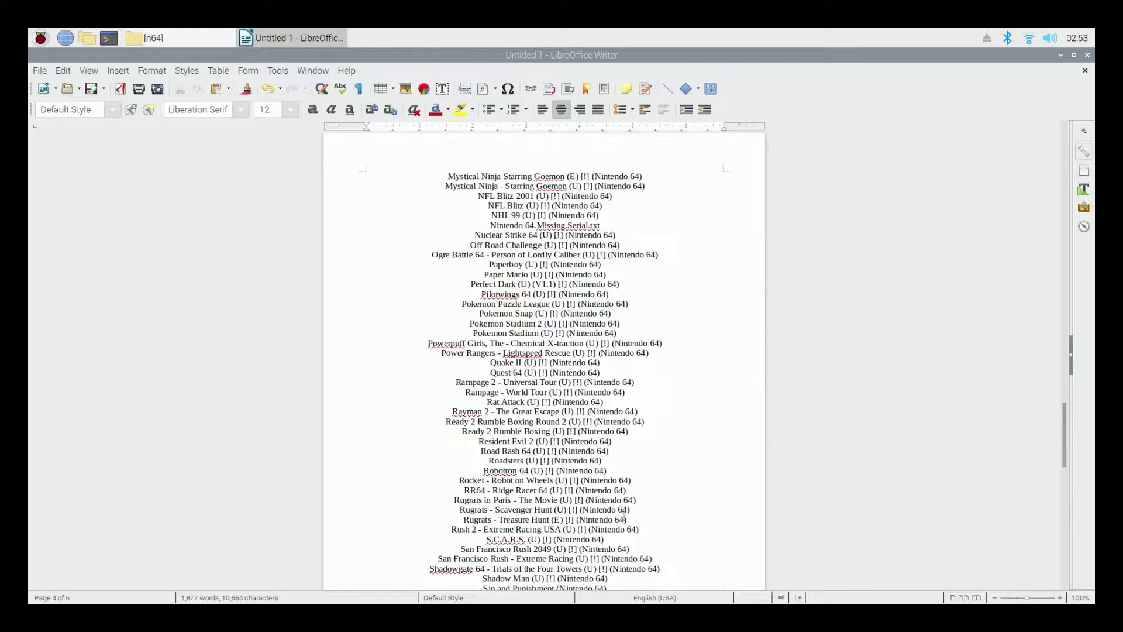
{"action": "left_click_drag", "start_coordinate": [611, 226], "coordinate": [481, 224]}
{"action": "key", "text": "BackSpace"}
{"action": "key", "text": "BackSpace"}
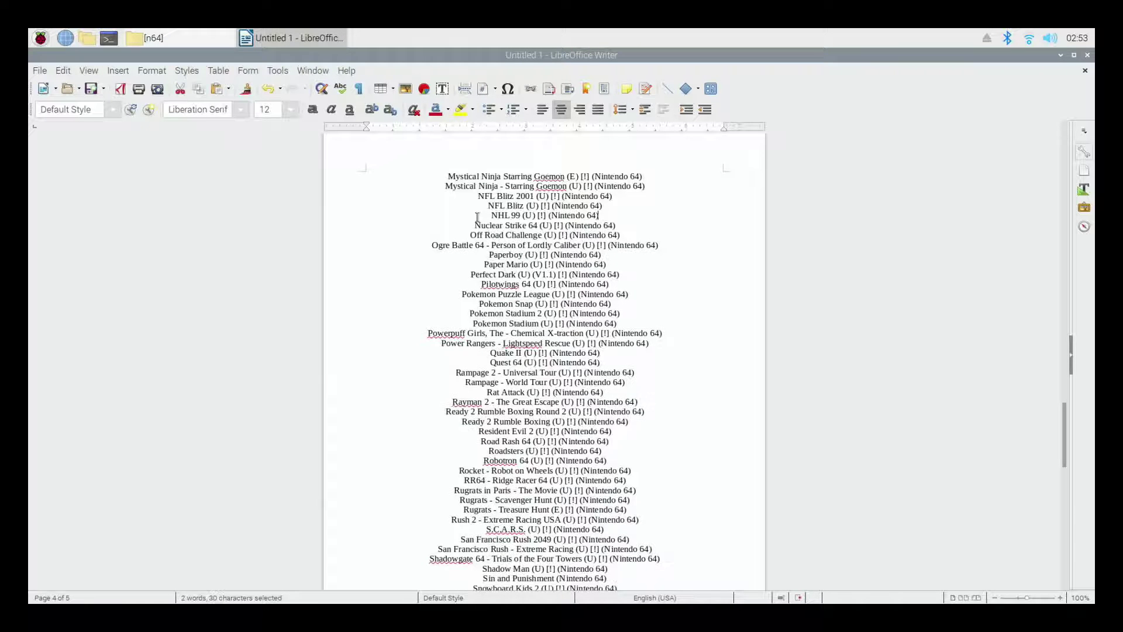
{"action": "scroll", "coordinate": [676, 340], "scroll_direction": "down", "scroll_amount": 4}
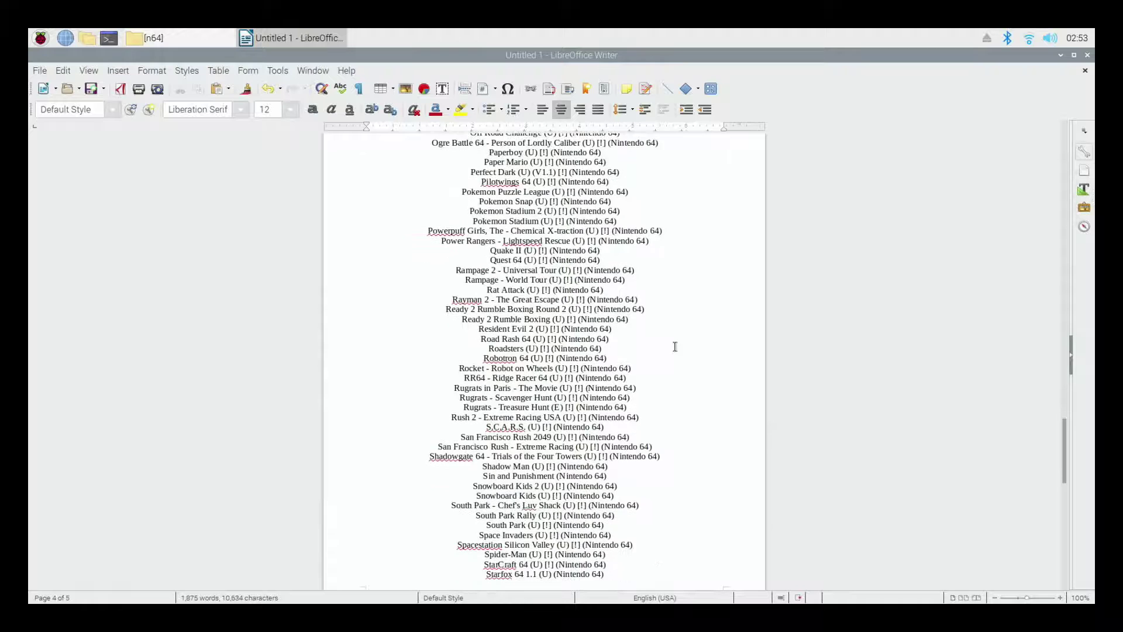
{"action": "scroll", "coordinate": [675, 346], "scroll_direction": "down", "scroll_amount": 9}
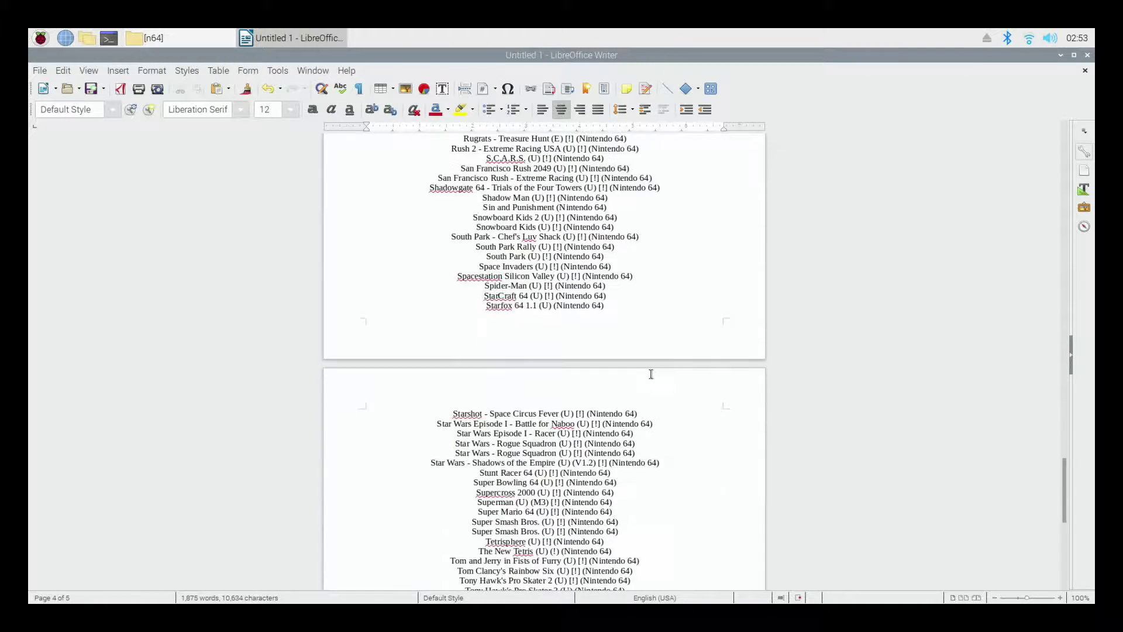
{"action": "scroll", "coordinate": [651, 374], "scroll_direction": "down", "scroll_amount": 13}
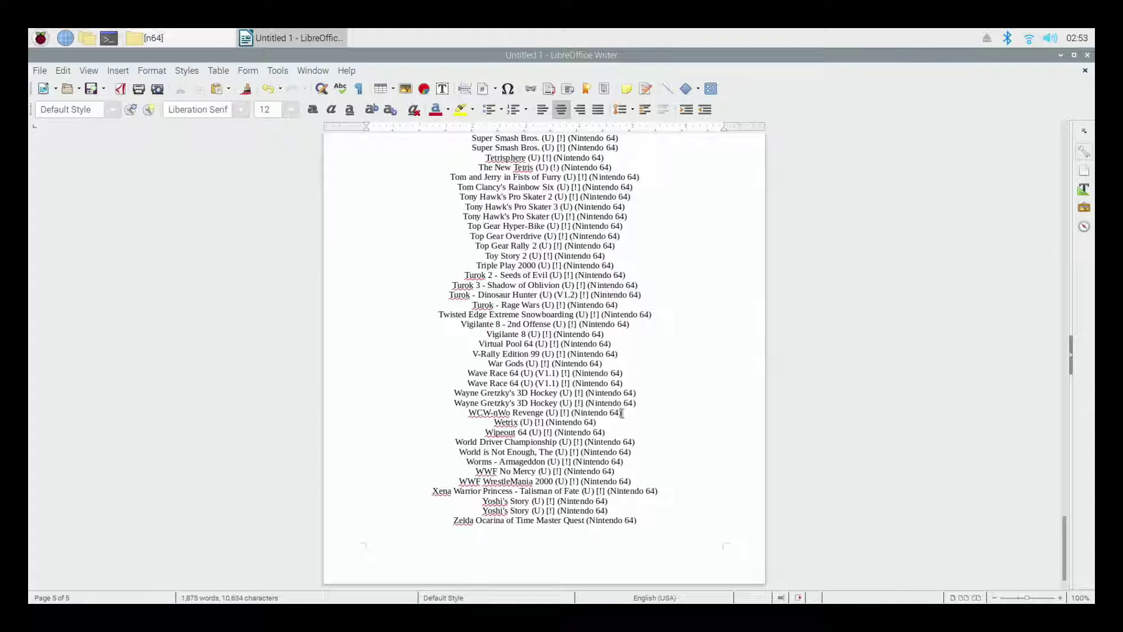
{"action": "scroll", "coordinate": [691, 510], "scroll_direction": "up", "scroll_amount": 3}
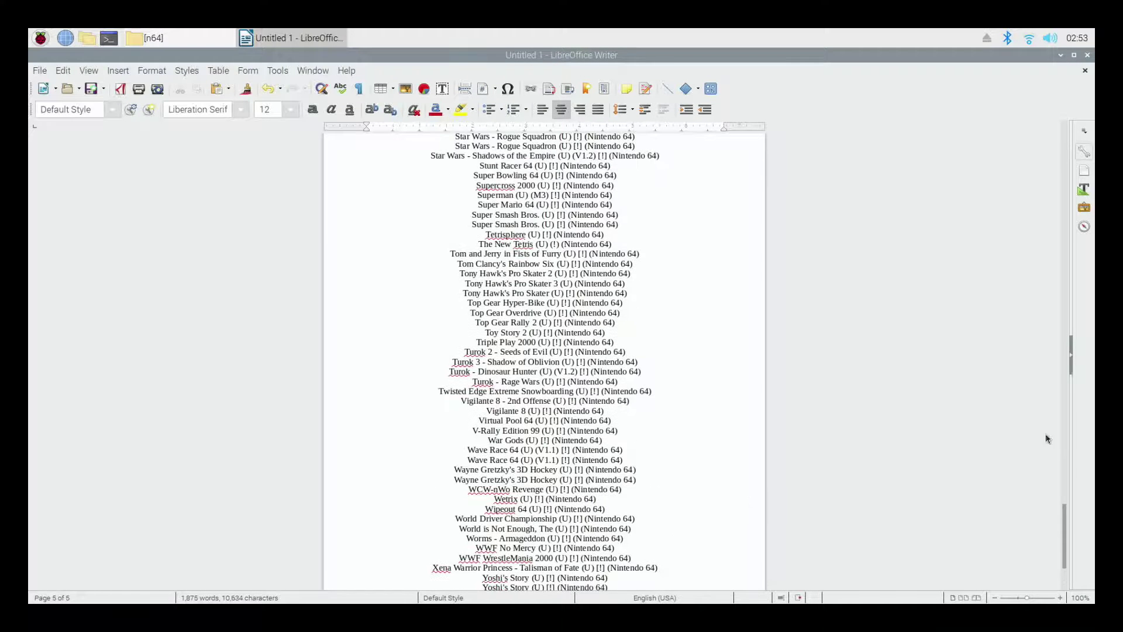
Select all N64 game titles and sort them Alphanumeric Ascending on Key 1.
{"action": "left_click_drag", "start_coordinate": [1066, 535], "coordinate": [1055, 84]}
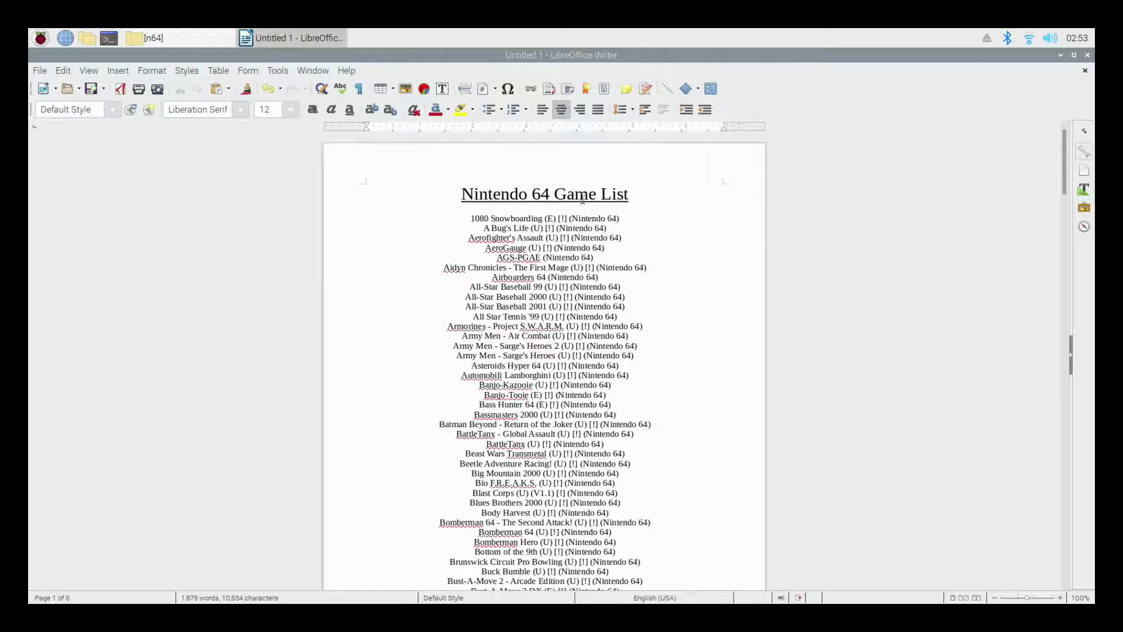
{"action": "left_click_drag", "start_coordinate": [453, 223], "coordinate": [843, 604]}
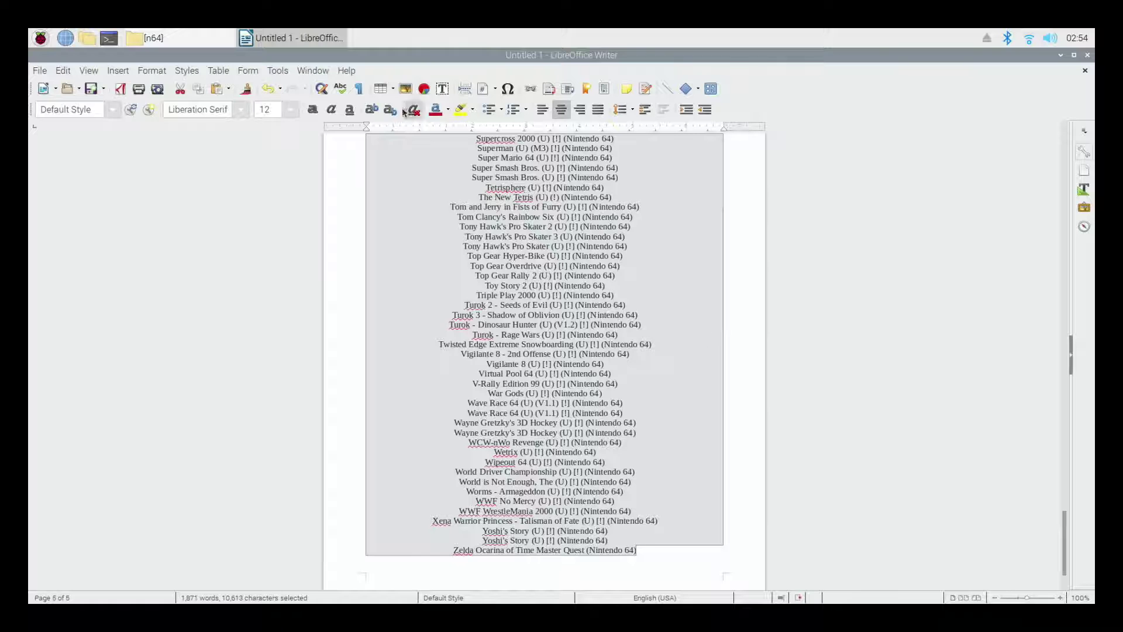
{"action": "left_click", "coordinate": [281, 71]}
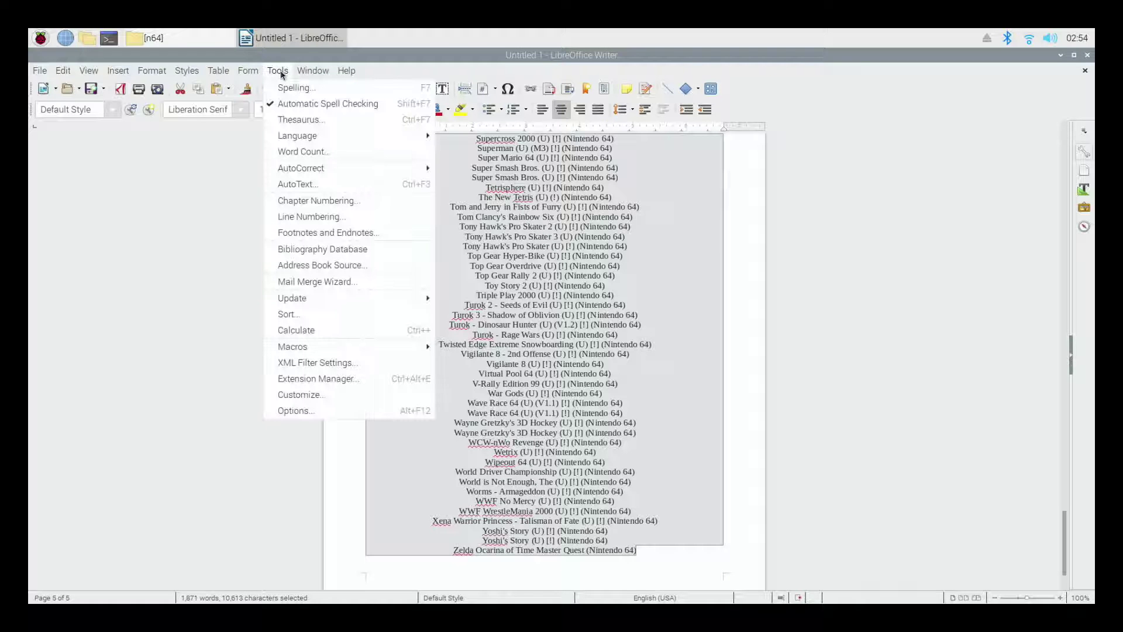
{"action": "left_click", "coordinate": [351, 317]}
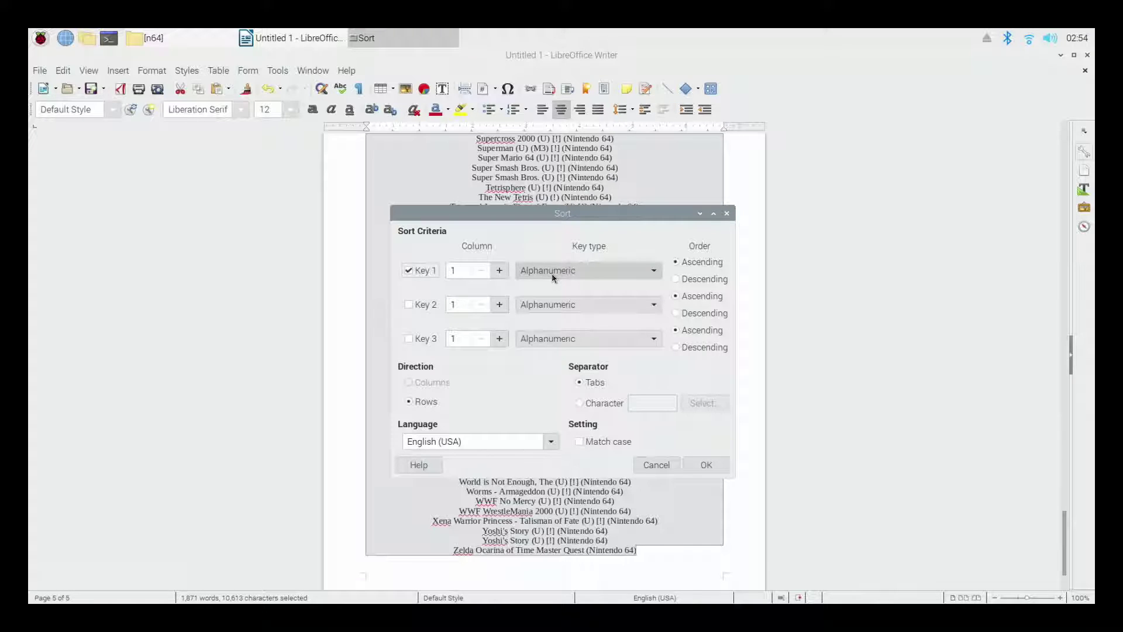
{"action": "left_click", "coordinate": [705, 466]}
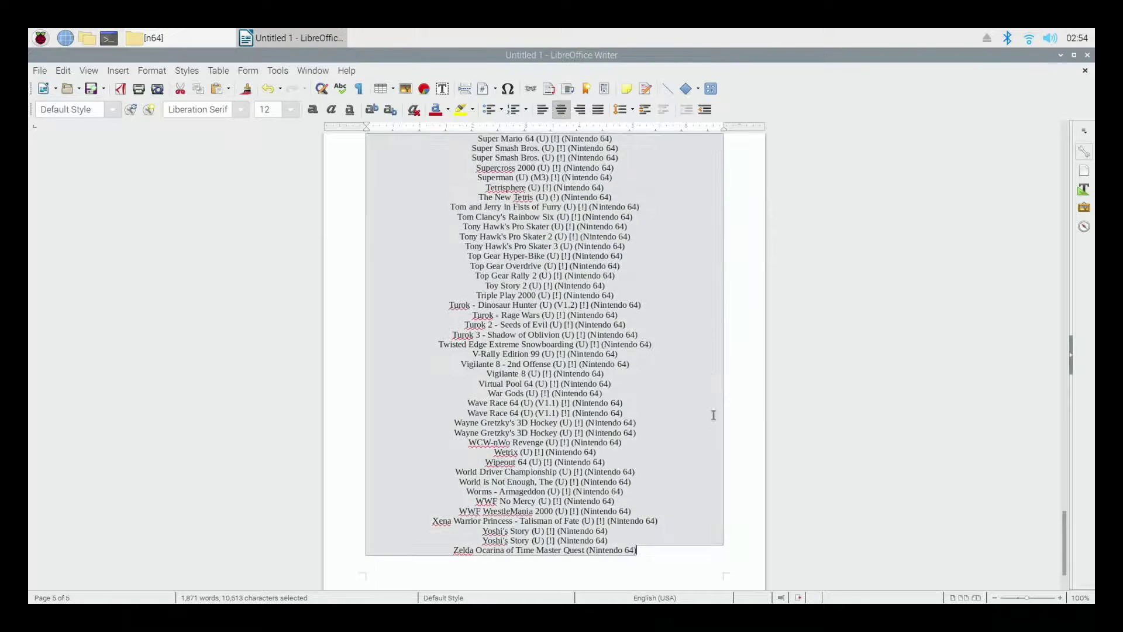
{"action": "left_click", "coordinate": [737, 316]}
{"action": "scroll", "coordinate": [739, 319], "scroll_direction": "up", "scroll_amount": 7}
{"action": "scroll", "coordinate": [728, 342], "scroll_direction": "up", "scroll_amount": 12}
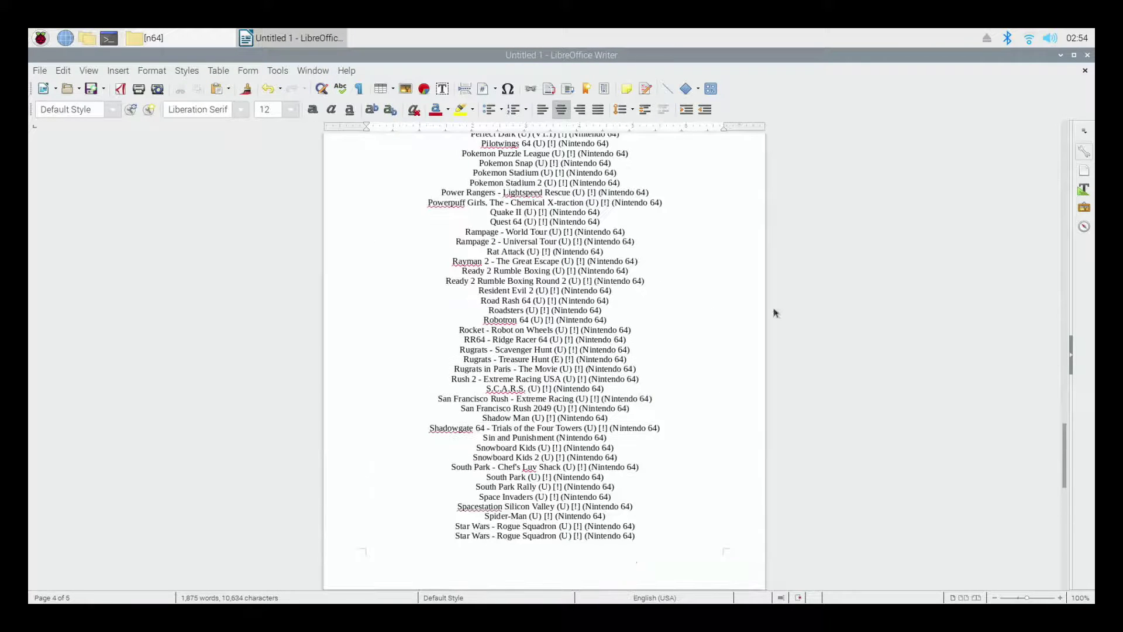
{"action": "left_click_drag", "start_coordinate": [1065, 442], "coordinate": [1047, 133]}
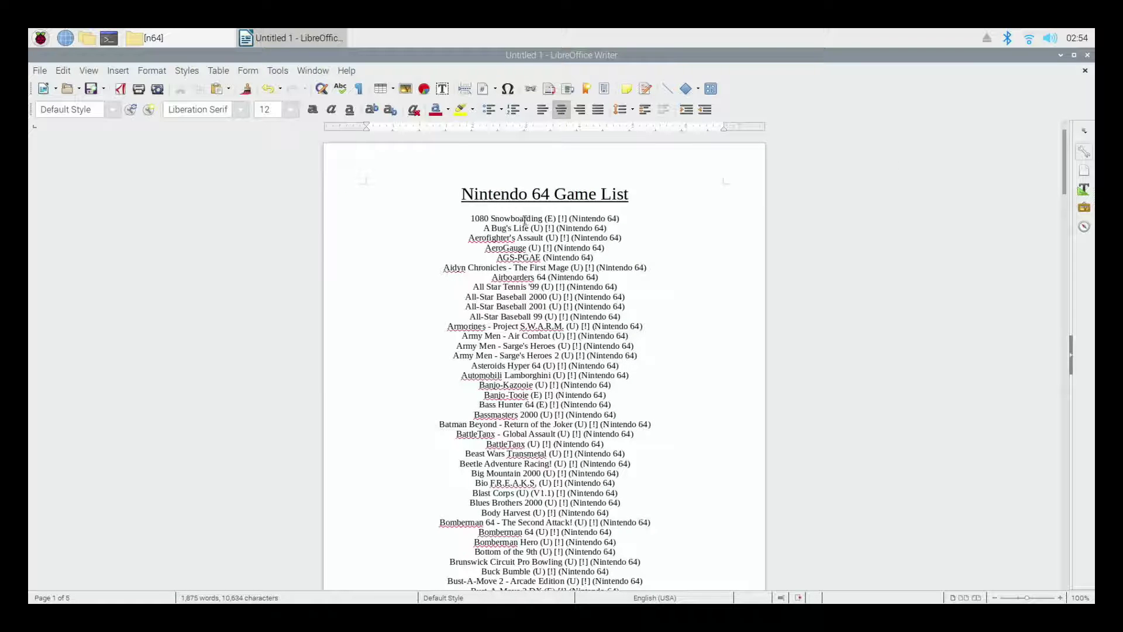
Save the document as n64gamelist.odt in Documents, then close Writer.
{"action": "left_click", "coordinate": [446, 192]}
{"action": "left_click", "coordinate": [40, 70]}
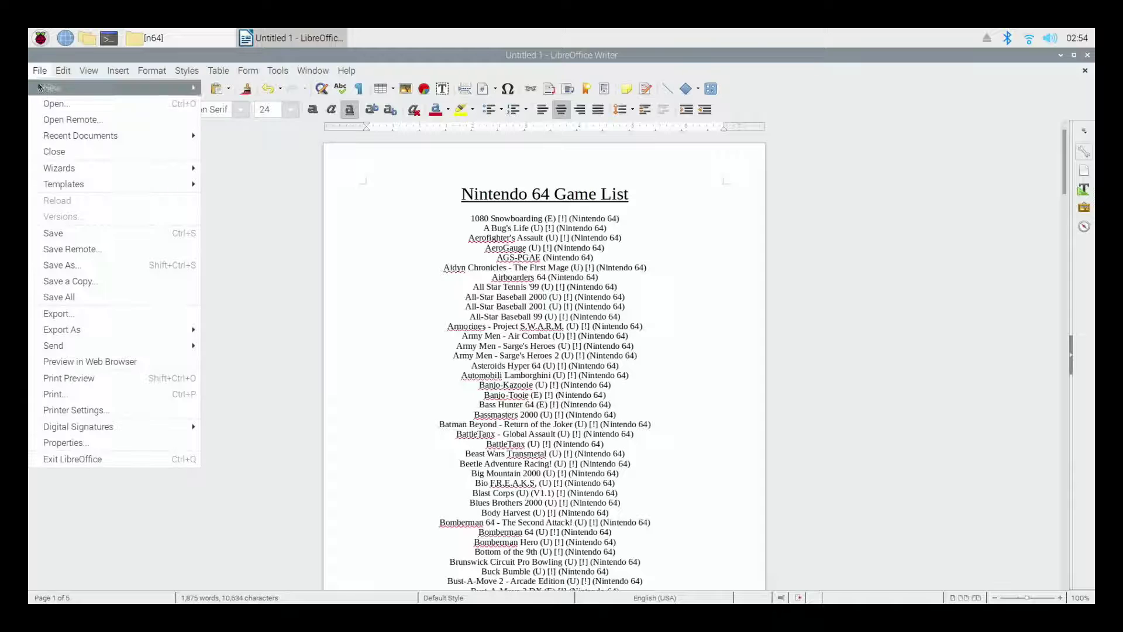
{"action": "left_click", "coordinate": [76, 265]}
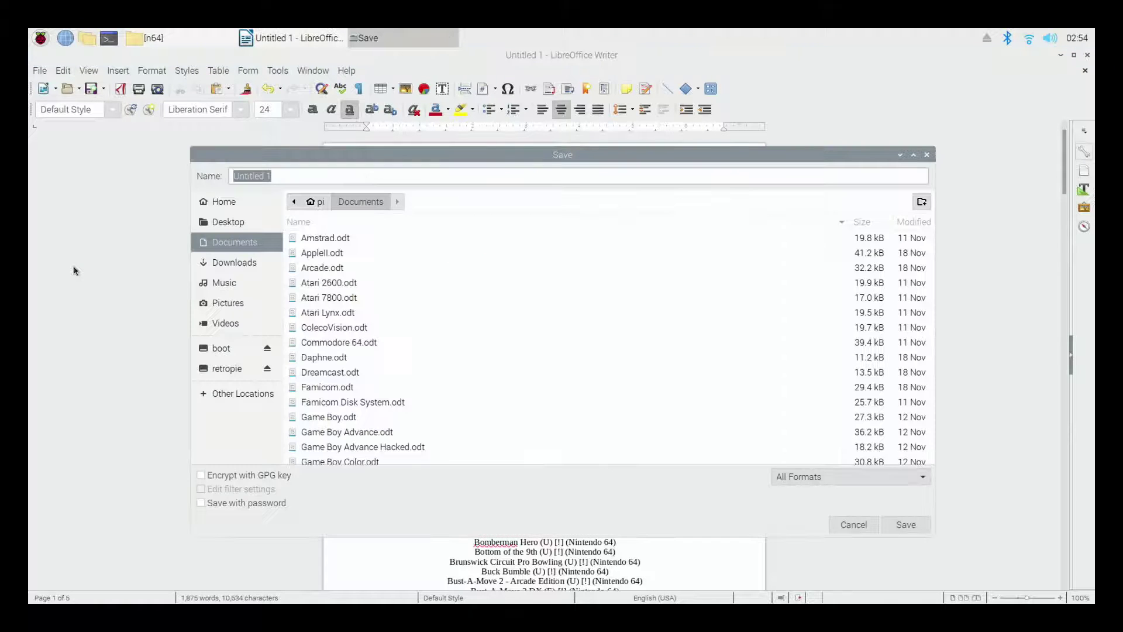
{"action": "type", "text": "n64gamelis"}
{"action": "left_click", "coordinate": [895, 525]}
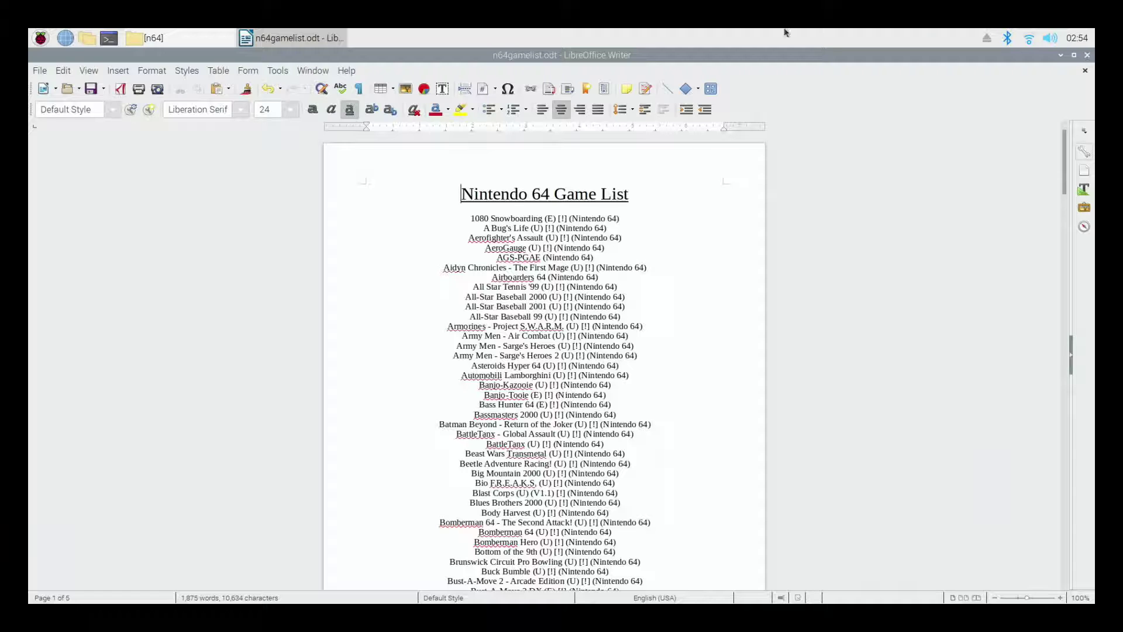
{"action": "left_click", "coordinate": [1087, 57]}
Open the snes folder from roms, select all its files and copy their paths.
{"action": "left_click", "coordinate": [193, 36]}
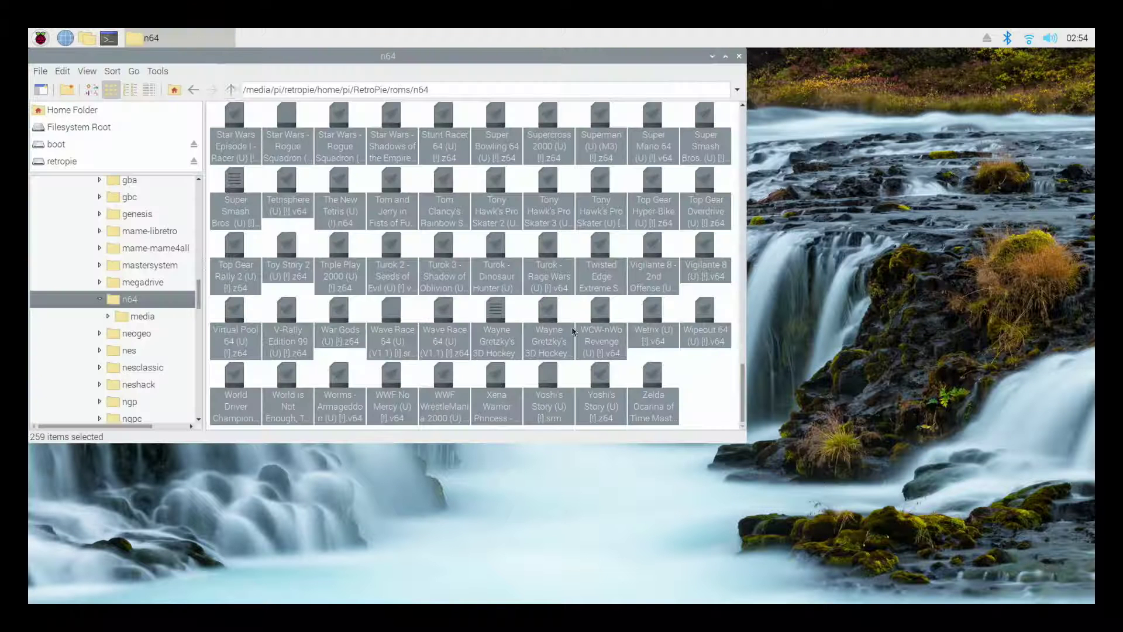
{"action": "left_click", "coordinate": [192, 90]}
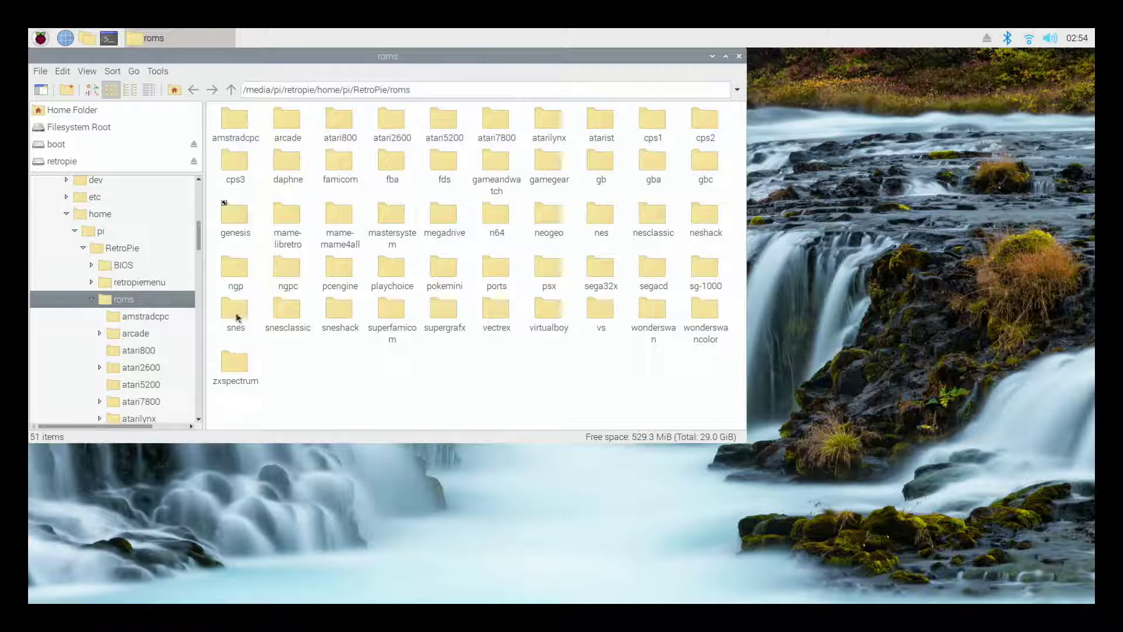
{"action": "double_click", "coordinate": [236, 314]}
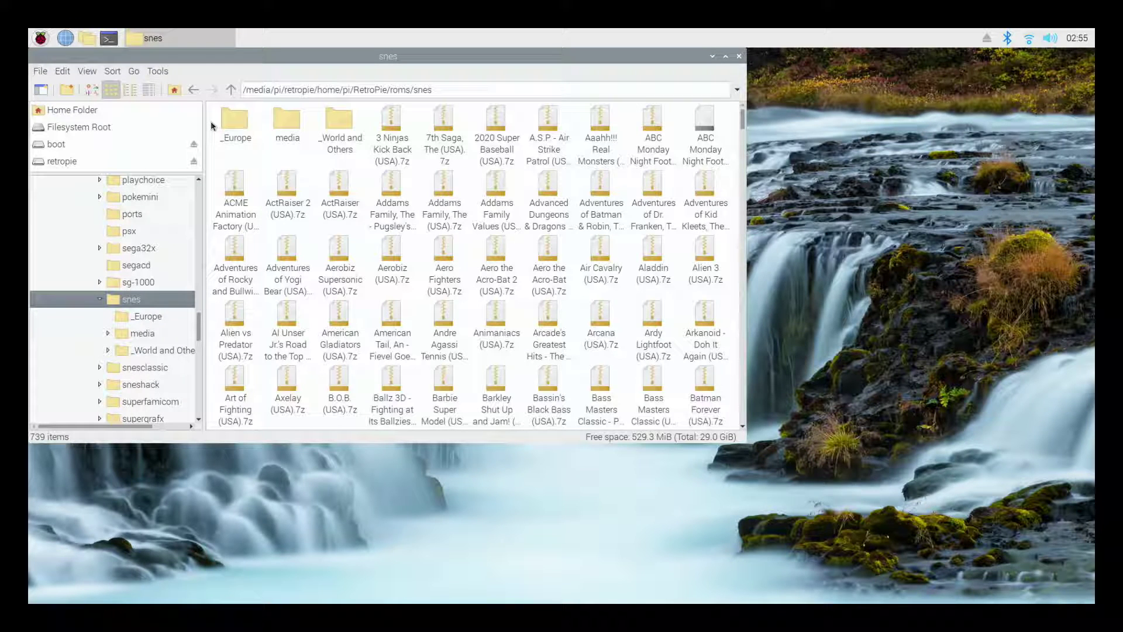
{"action": "left_click_drag", "start_coordinate": [212, 126], "coordinate": [814, 607]}
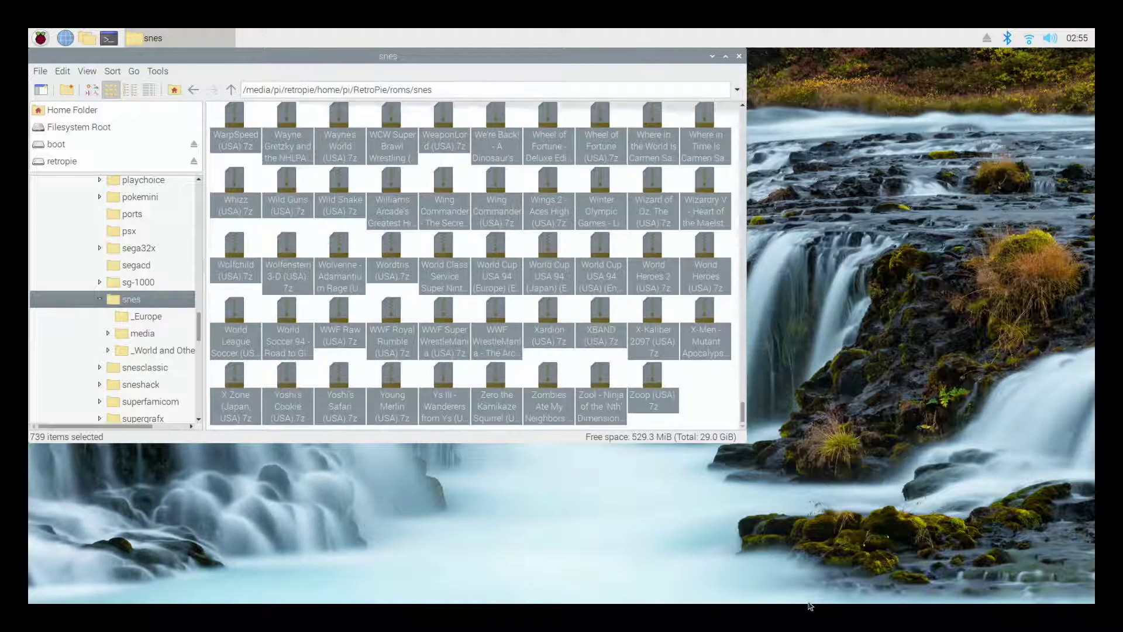
{"action": "right_click", "coordinate": [654, 352]}
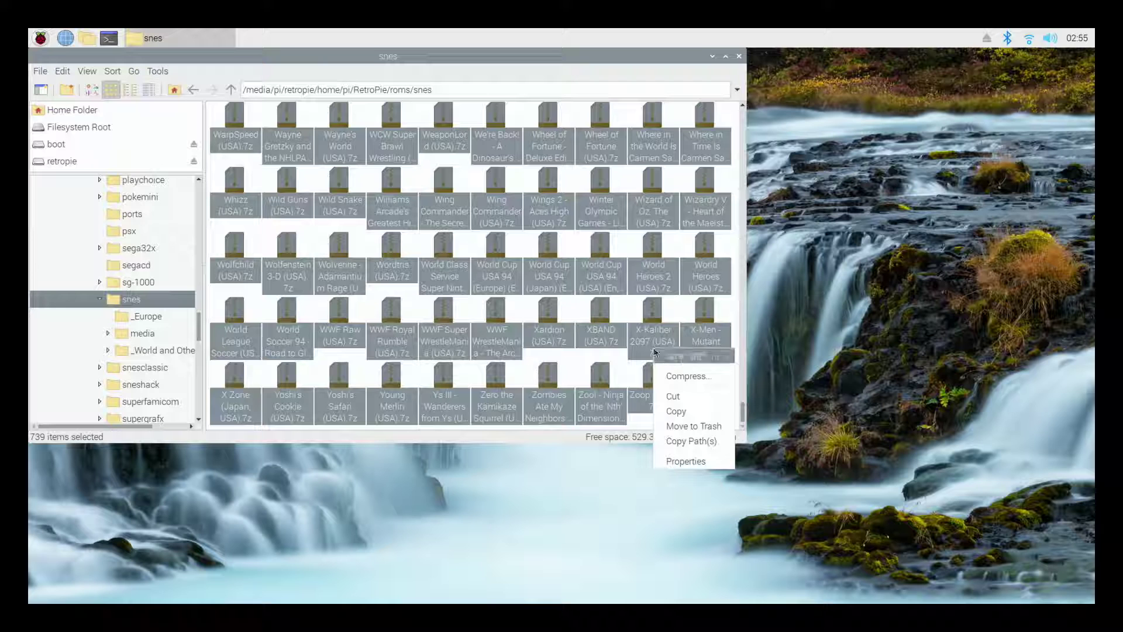
{"action": "left_click", "coordinate": [691, 442]}
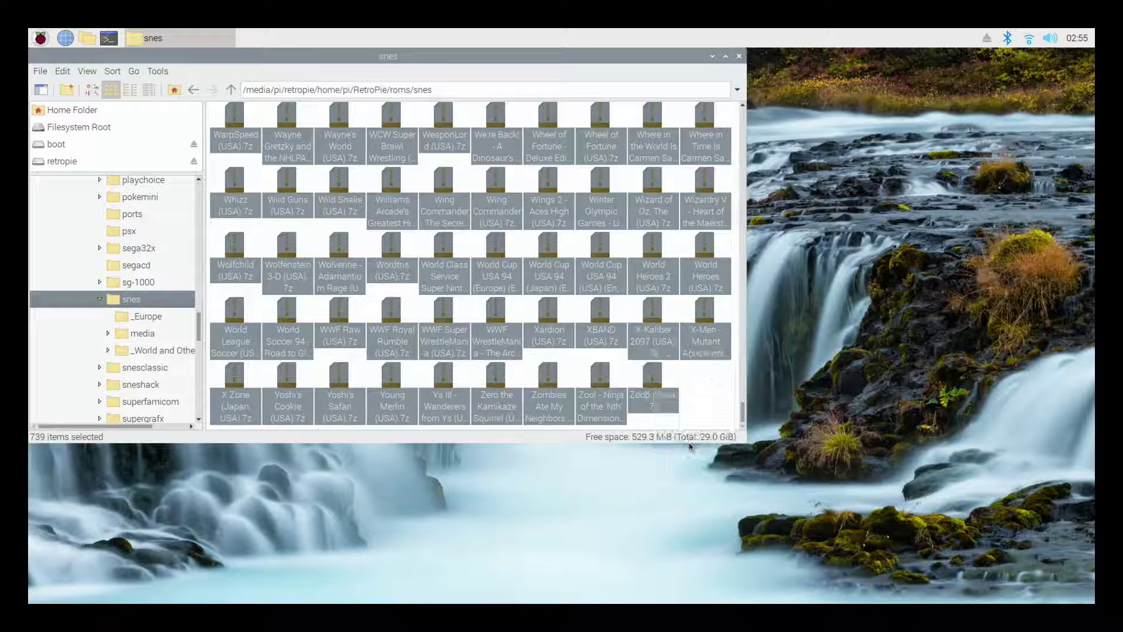
Close the snes folder window and launch LibreOffice Writer from the Office menu.
{"action": "left_click", "coordinate": [739, 57]}
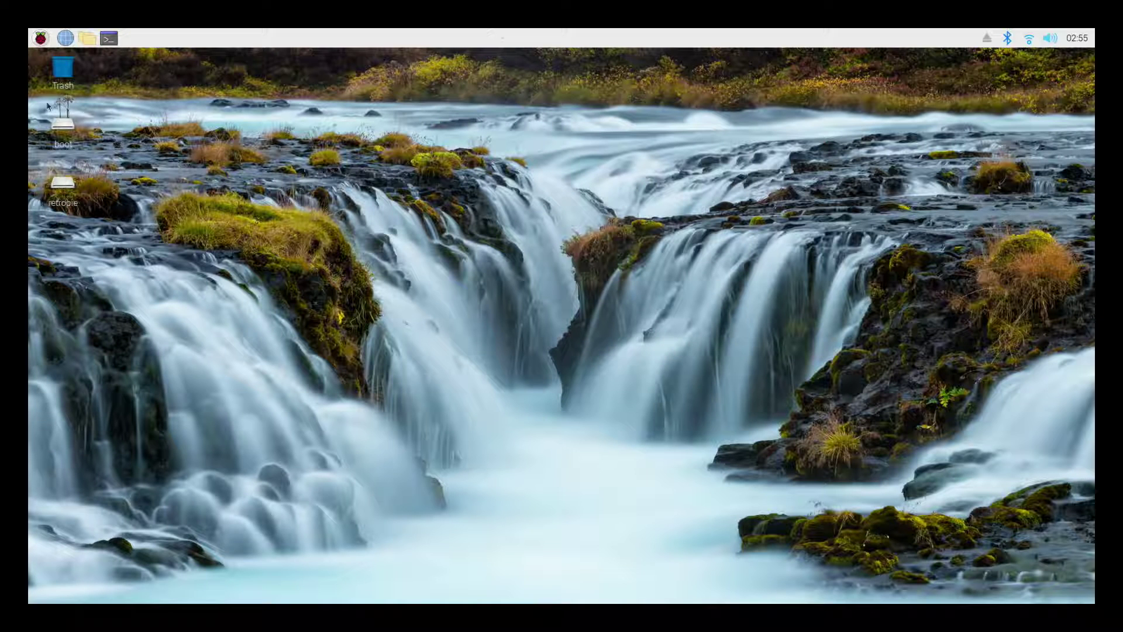
{"action": "left_click", "coordinate": [39, 38]}
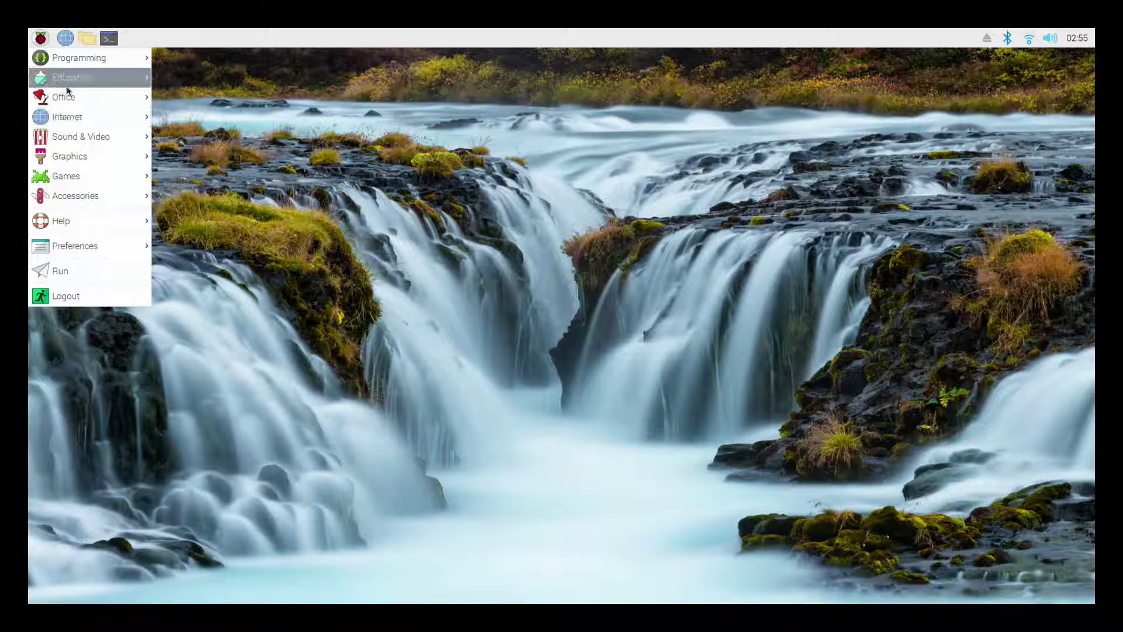
{"action": "mouse_move", "coordinate": [68, 96]}
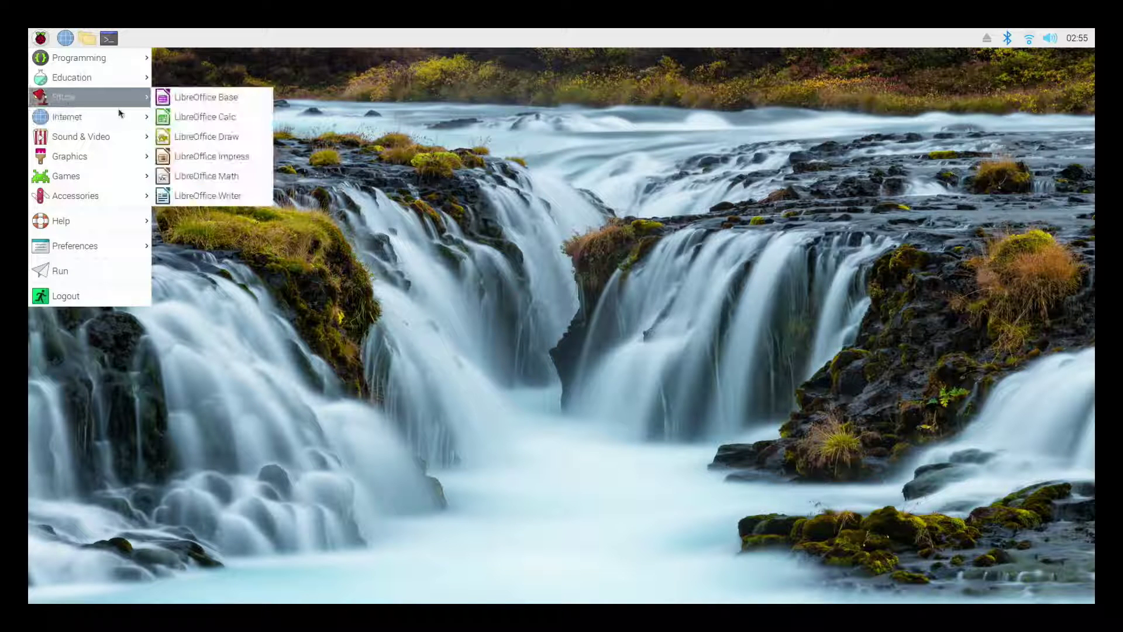
{"action": "left_click", "coordinate": [218, 199]}
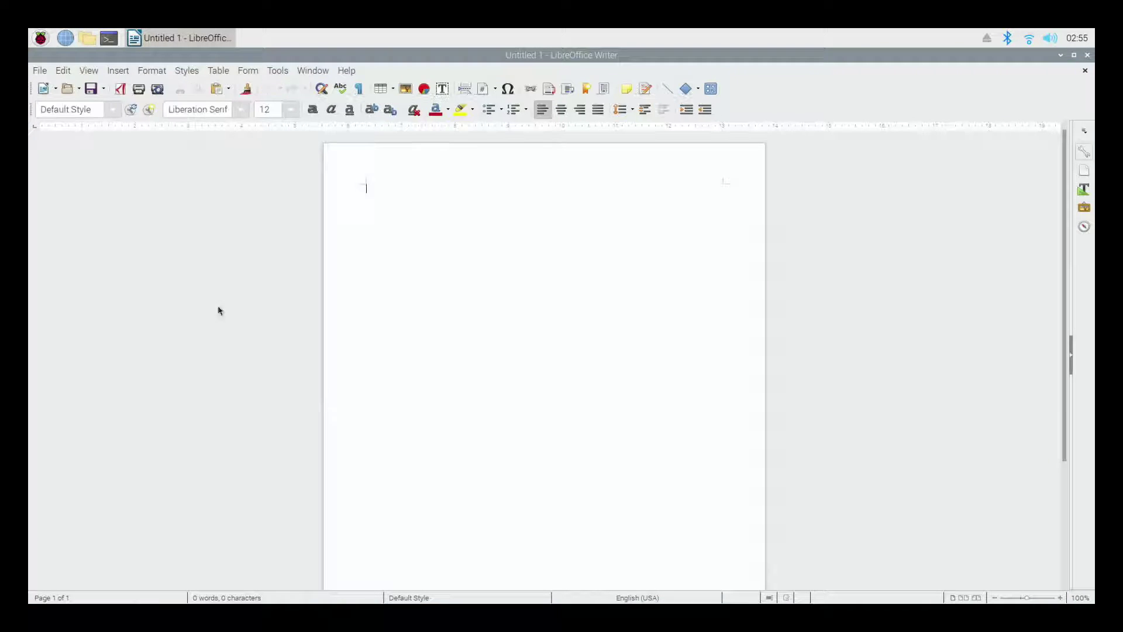
Type the 'Super Nintendo Game List' title and make it bold, 24 pt and centred.
{"action": "left_click", "coordinate": [39, 71]}
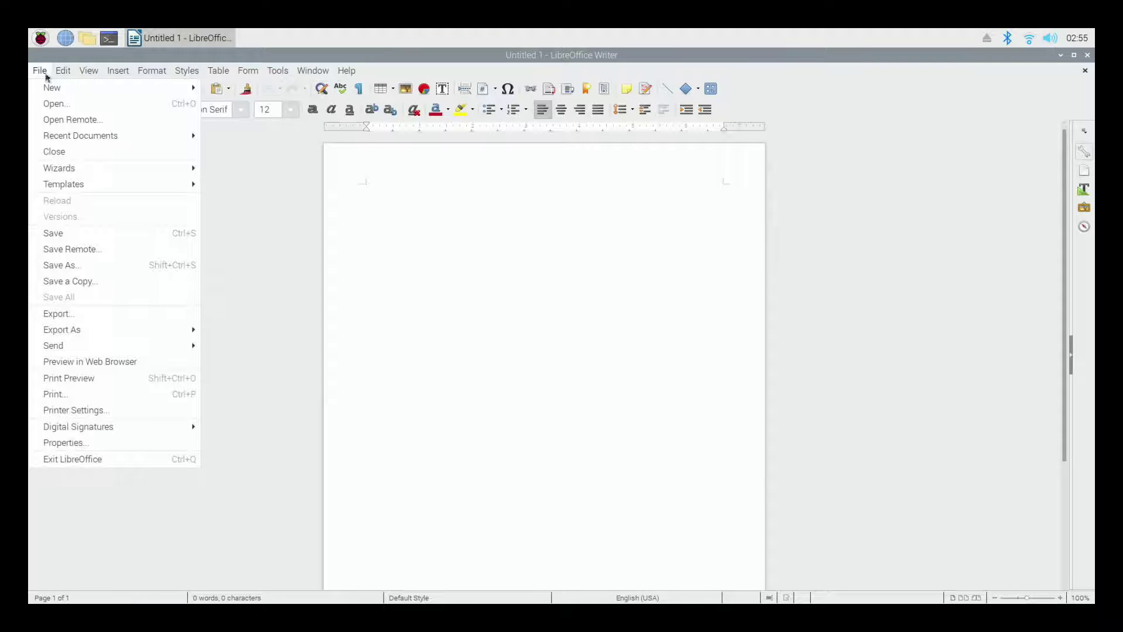
{"action": "left_click", "coordinate": [423, 214]}
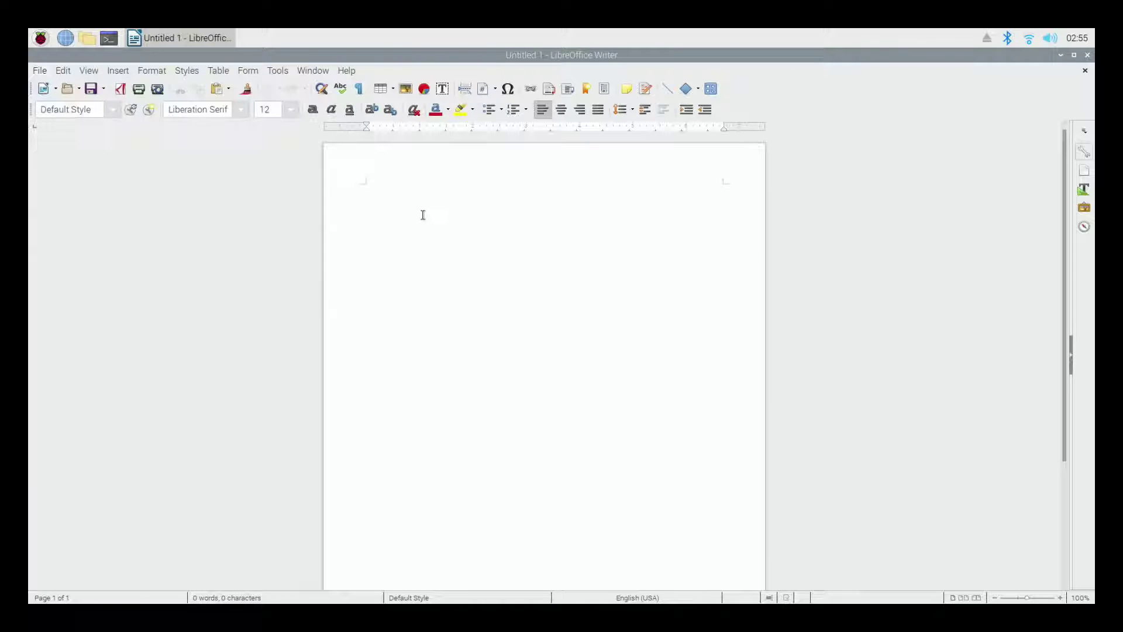
{"action": "type", "text": "Super Nintendo Game List"}
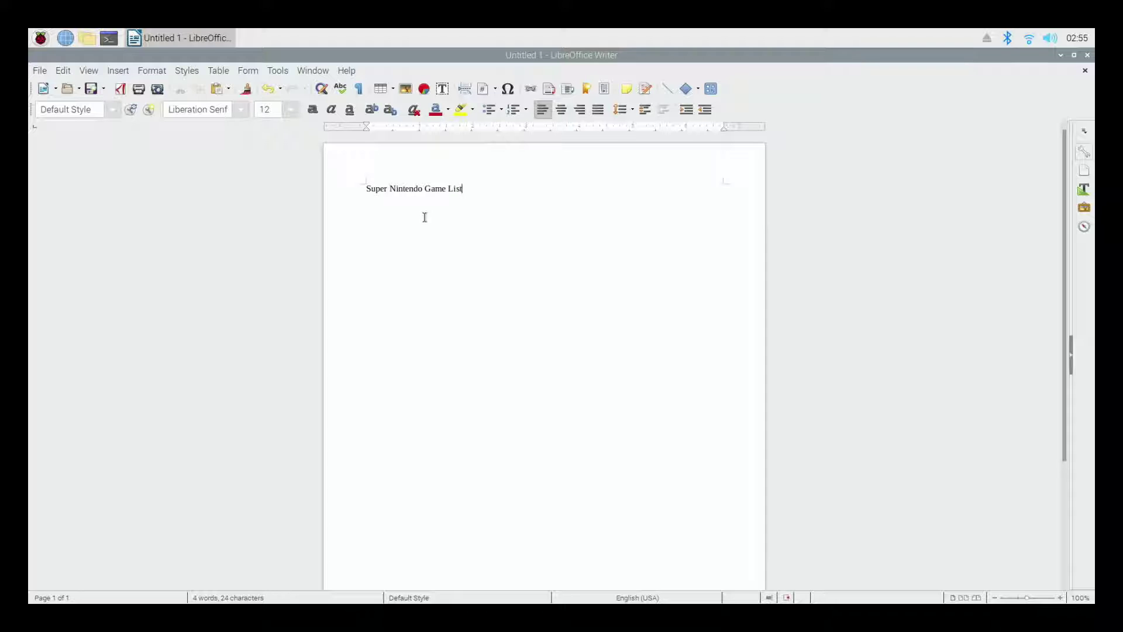
{"action": "left_click_drag", "start_coordinate": [632, 203], "coordinate": [321, 175]}
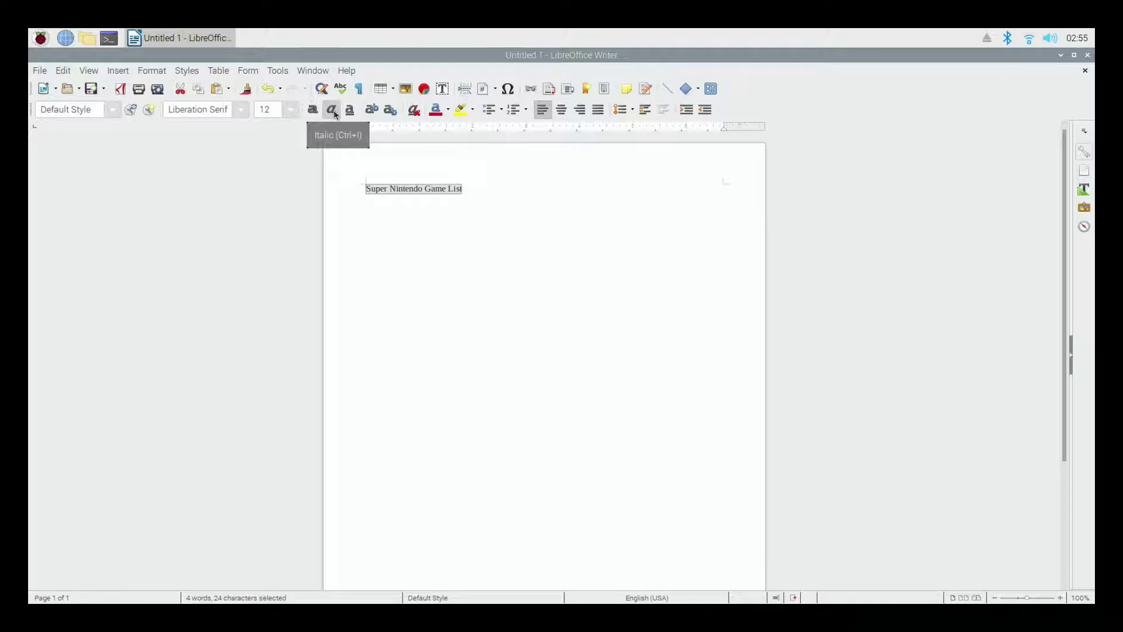
{"action": "left_click", "coordinate": [312, 110]}
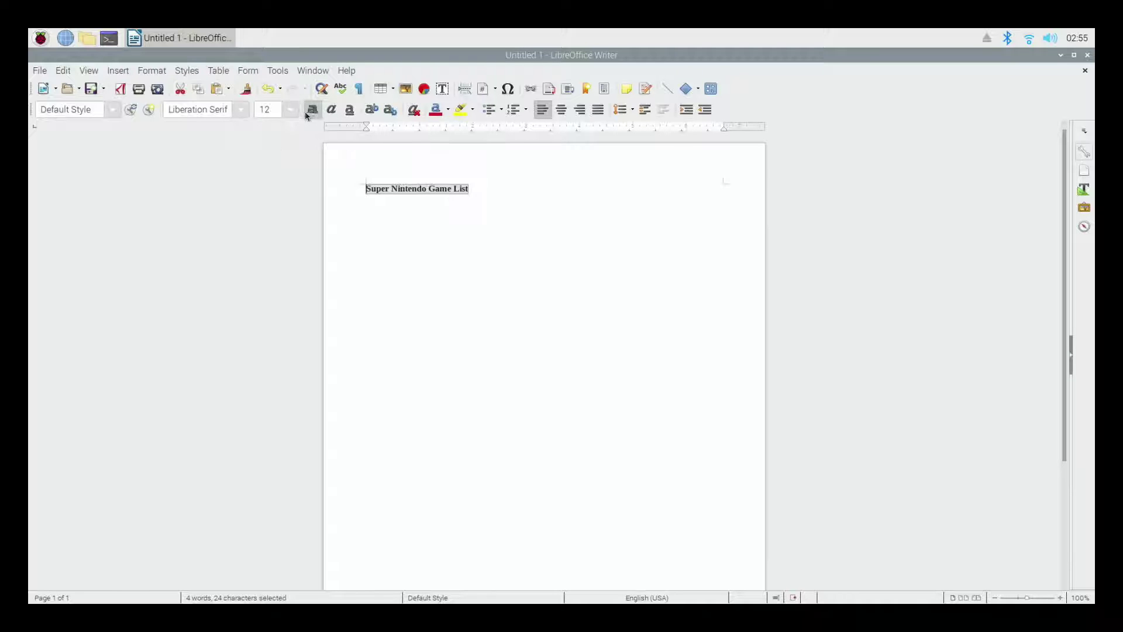
{"action": "left_click", "coordinate": [268, 116]}
{"action": "type", "text": "24"}
{"action": "key", "text": "Return"}
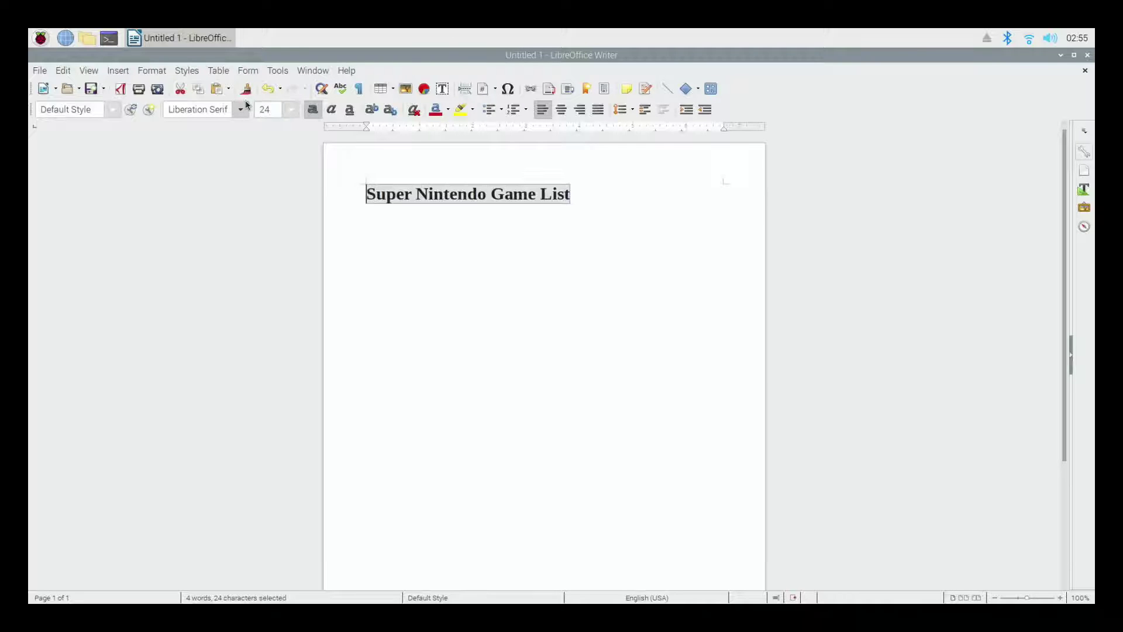
{"action": "left_click", "coordinate": [561, 110]}
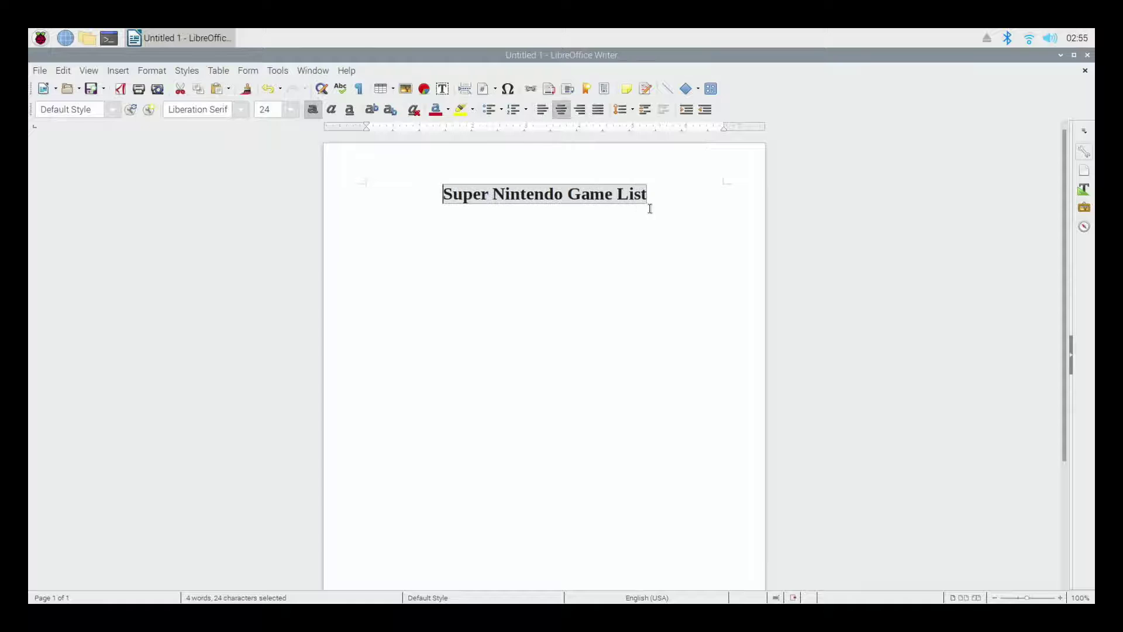
Set the font size back to 12 pt for the text below the title.
{"action": "left_click", "coordinate": [649, 197]}
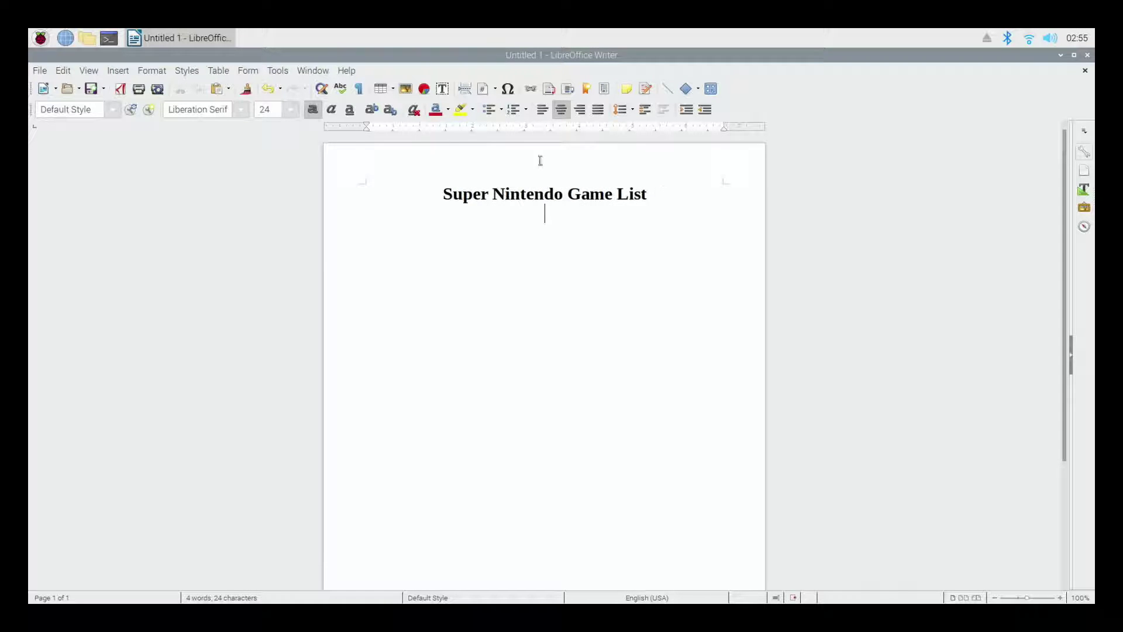
{"action": "left_click", "coordinate": [272, 110]}
{"action": "type", "text": "12"}
Paste the copied snes paths below the title and select the shared folder prefix.
{"action": "key", "text": "ctrl+v"}
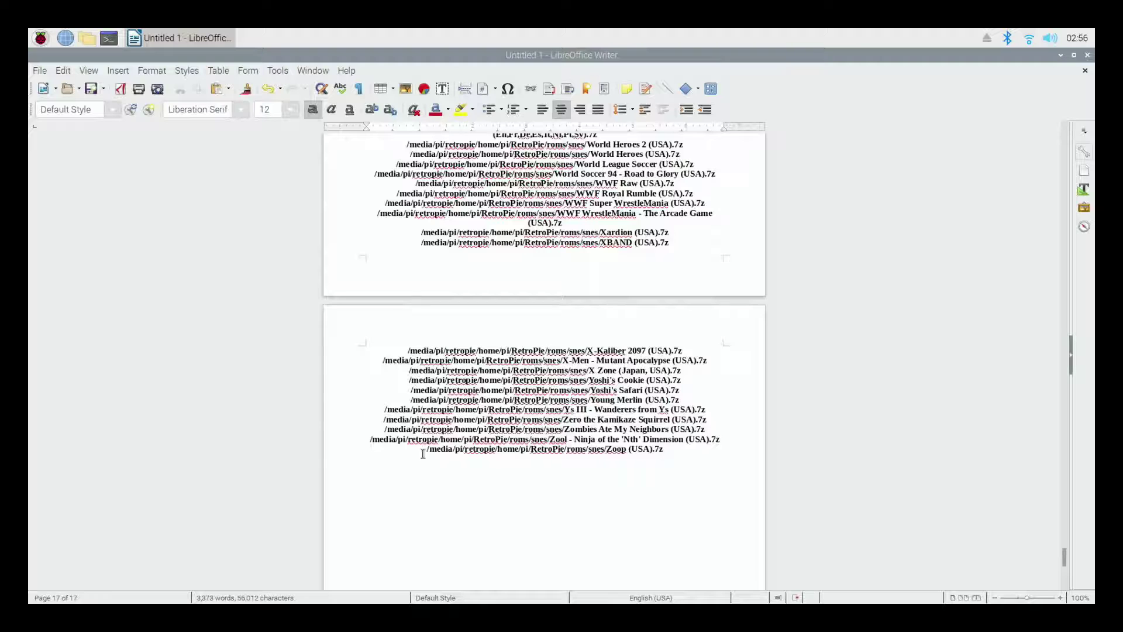
{"action": "left_click_drag", "start_coordinate": [426, 450], "coordinate": [606, 449]}
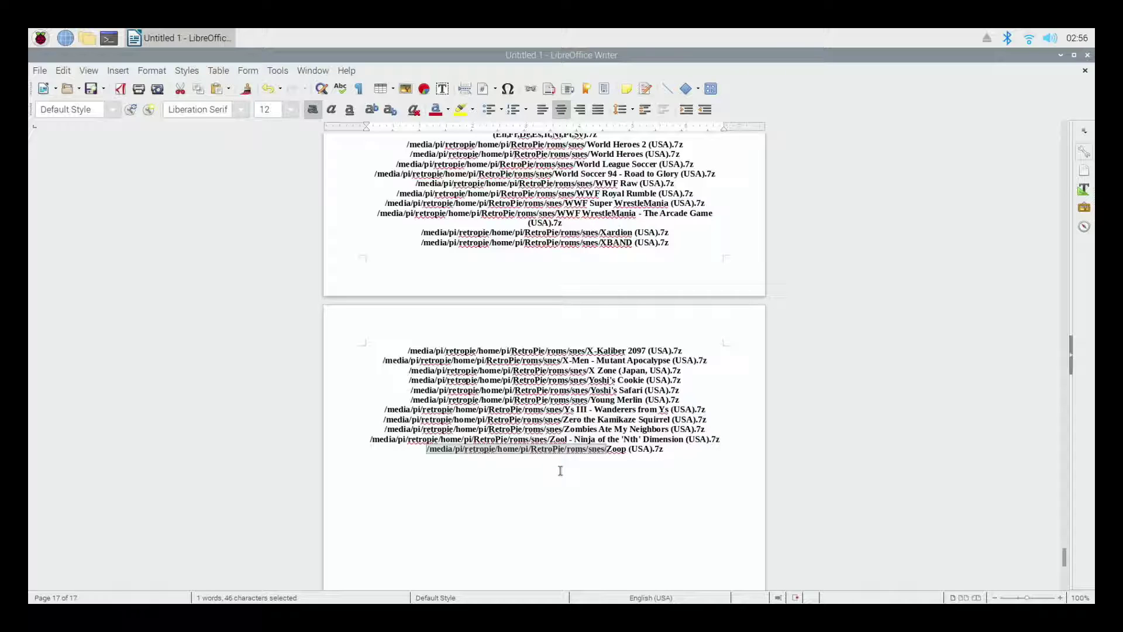
Replace All /media/pi/retropie/home/pi/RetroPie/roms/snes/ with nothing, removing 739 prefixes.
{"action": "key", "text": "ctrl+h"}
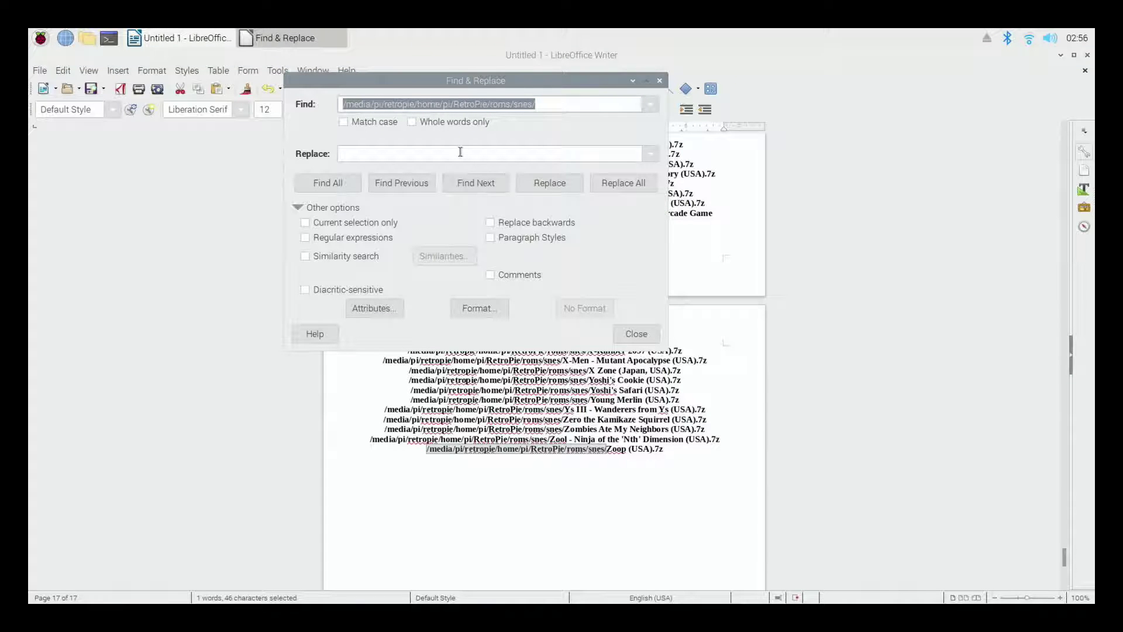
{"action": "left_click", "coordinate": [460, 152]}
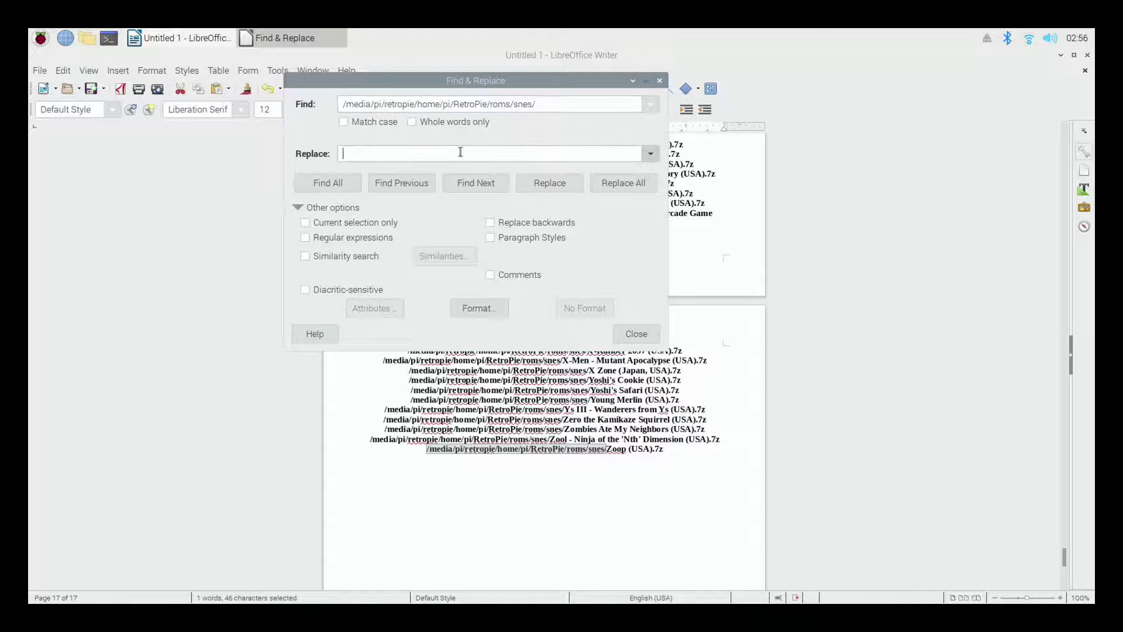
{"action": "left_click", "coordinate": [639, 184]}
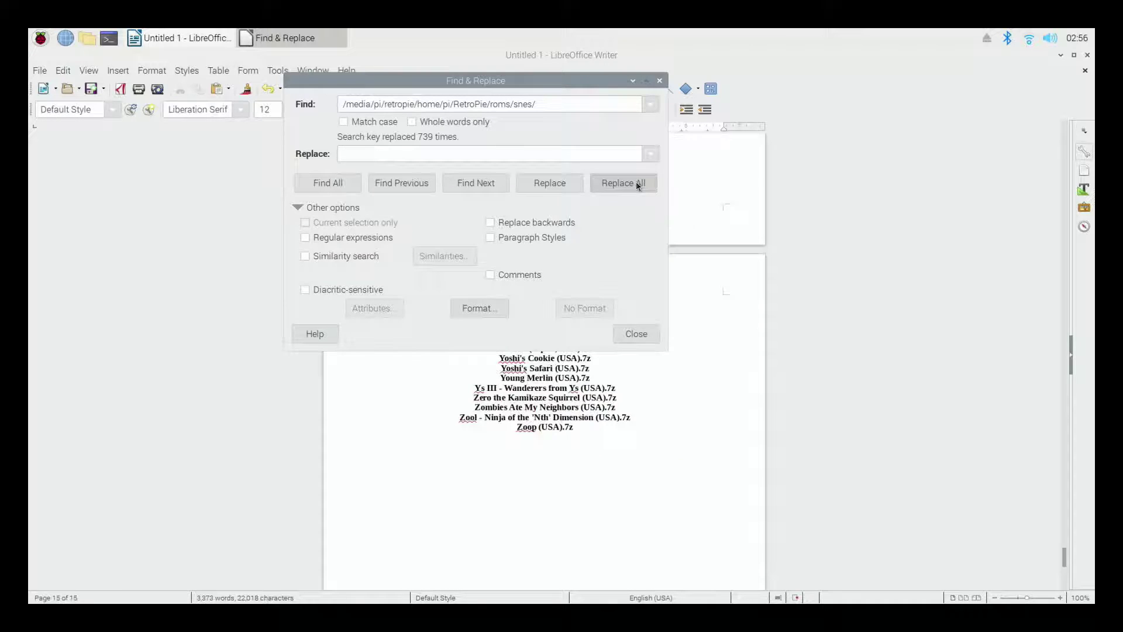
{"action": "left_click", "coordinate": [637, 334]}
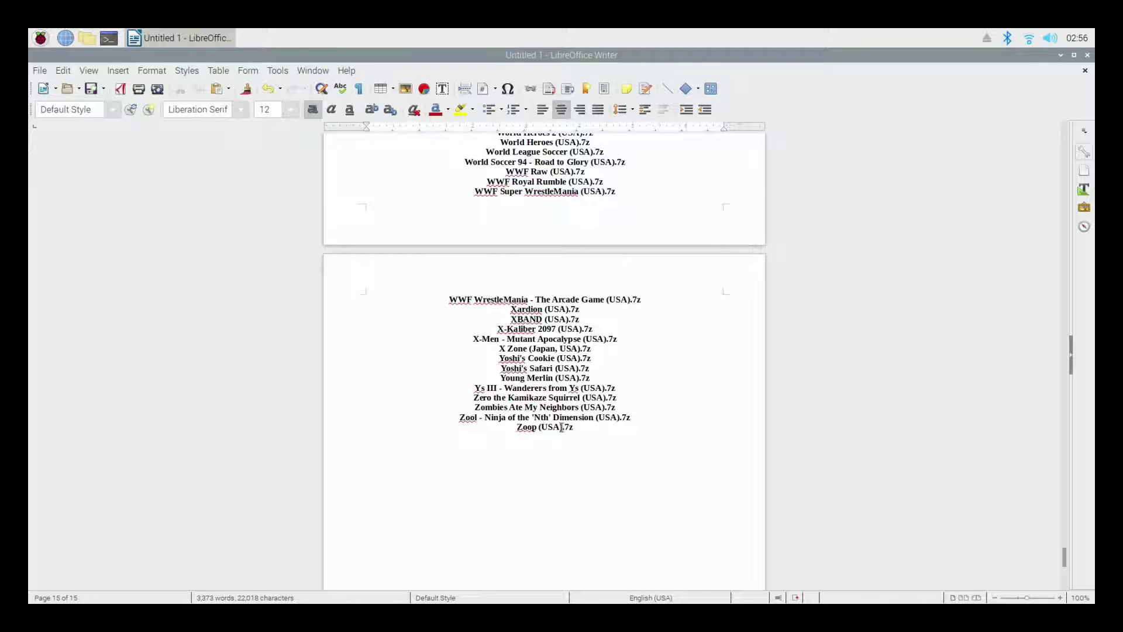
Replace All '.7z' with '(Super Nintendo)' in Find & Replace.
{"action": "left_click_drag", "start_coordinate": [560, 428], "coordinate": [578, 435]}
{"action": "key", "text": "ctrl+h"}
{"action": "left_click", "coordinate": [437, 154]}
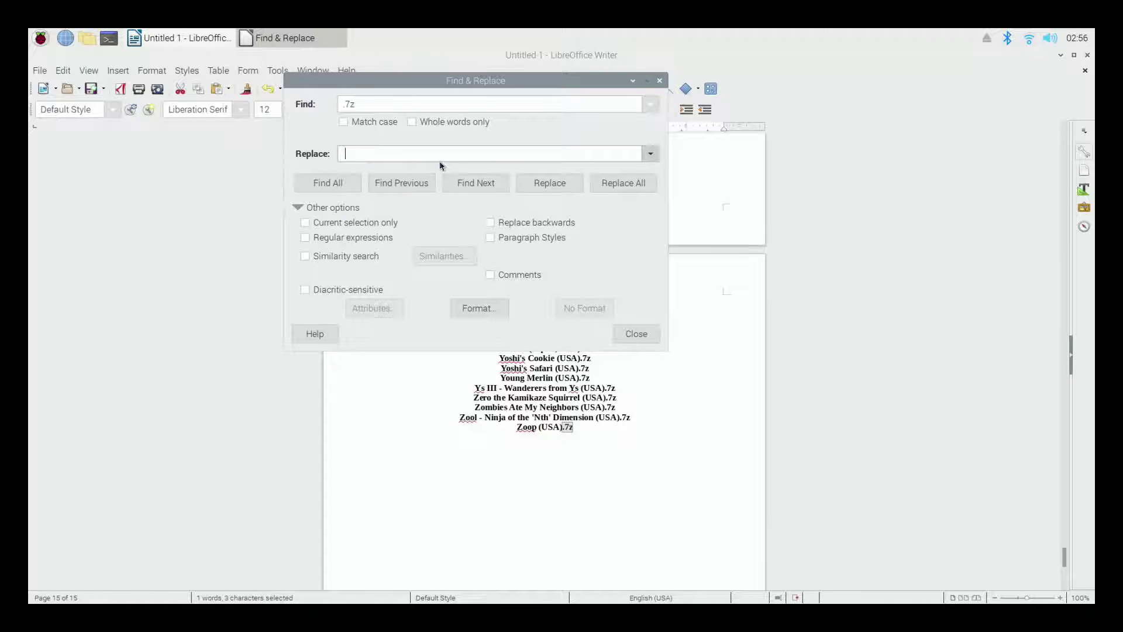
{"action": "type", "text": "Super Nintendo"}
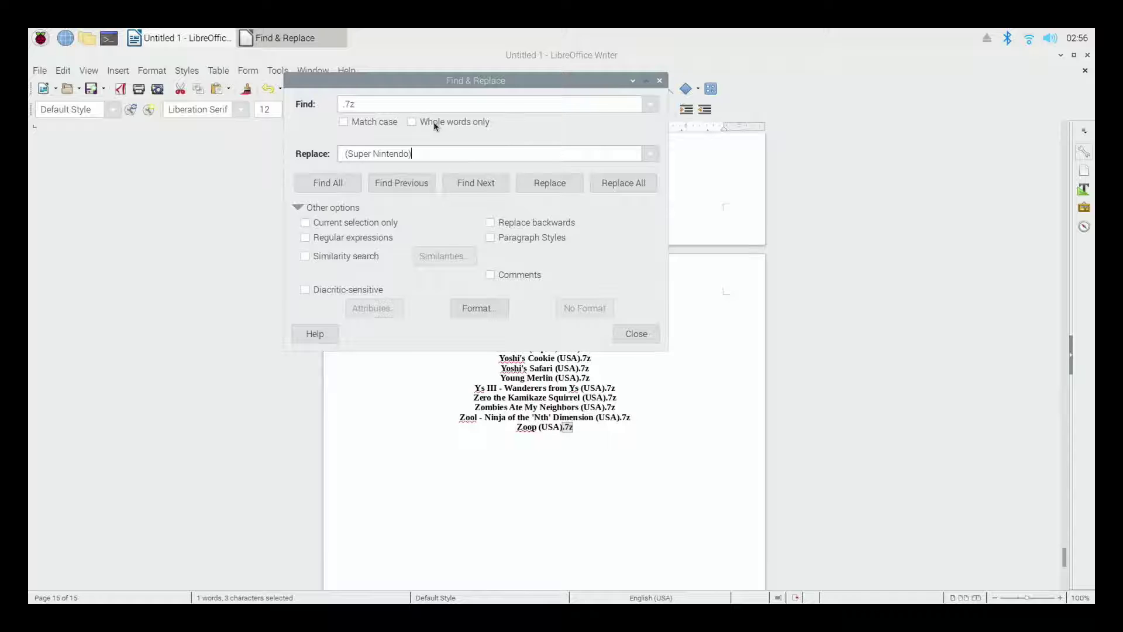
{"action": "left_click", "coordinate": [635, 185]}
{"action": "left_click", "coordinate": [630, 333]}
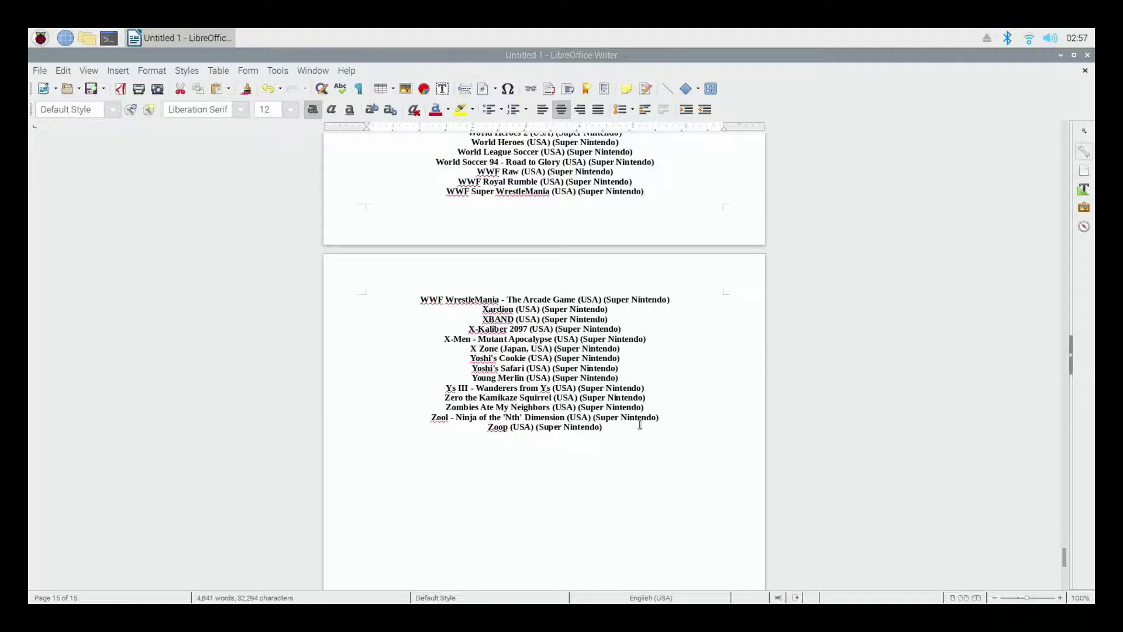
Scroll up through the list to the unconverted 'NHL 97 (USA).srm' line on page 8.
{"action": "scroll", "coordinate": [642, 423], "scroll_direction": "up", "scroll_amount": 7}
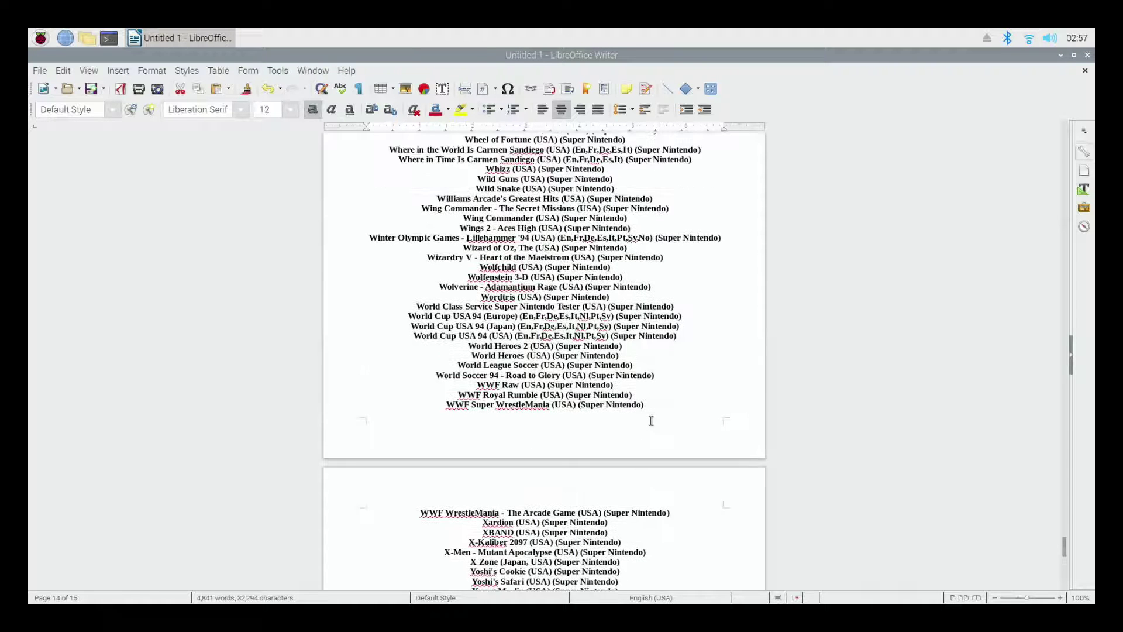
{"action": "scroll", "coordinate": [652, 421], "scroll_direction": "up", "scroll_amount": 4}
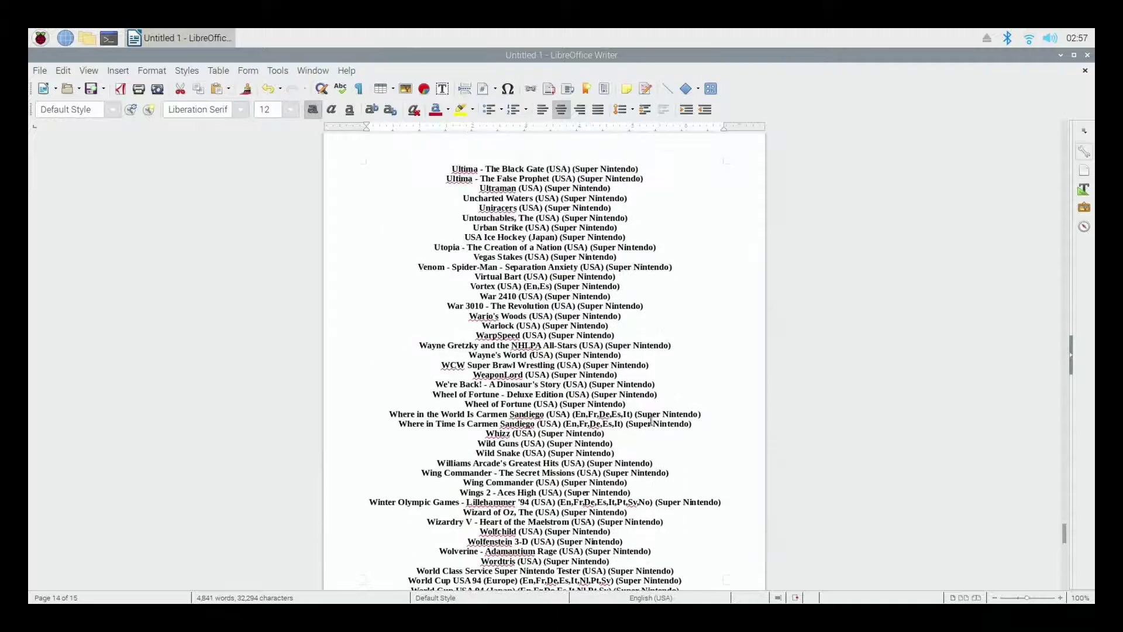
{"action": "scroll", "coordinate": [651, 421], "scroll_direction": "up", "scroll_amount": 10}
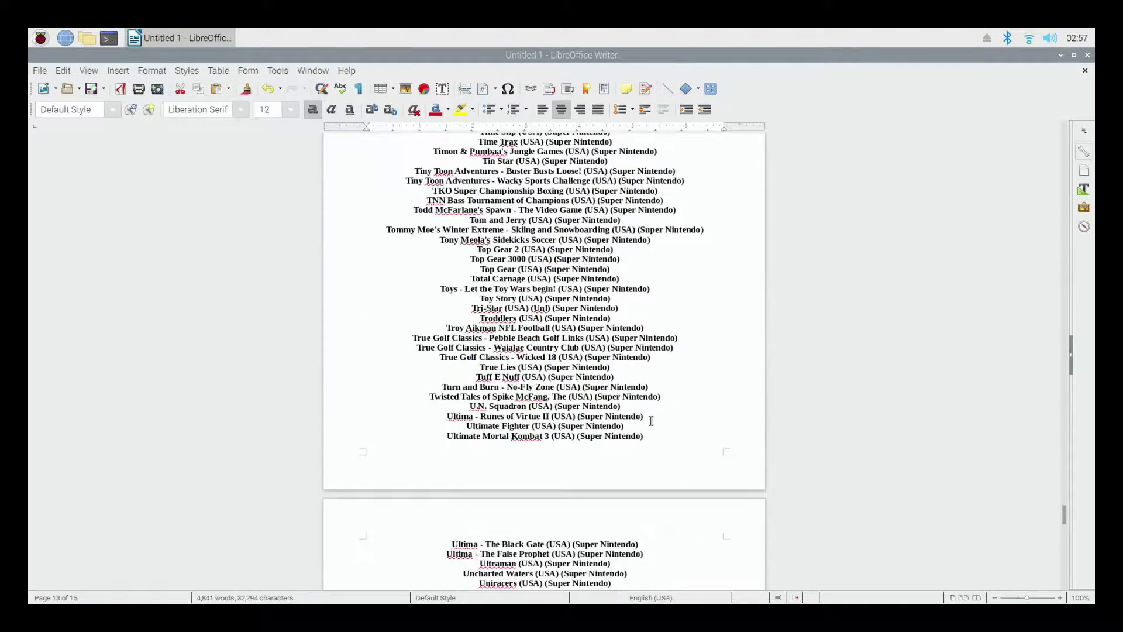
{"action": "scroll", "coordinate": [651, 421], "scroll_direction": "up", "scroll_amount": 2}
{"action": "scroll", "coordinate": [651, 421], "scroll_direction": "up", "scroll_amount": 15}
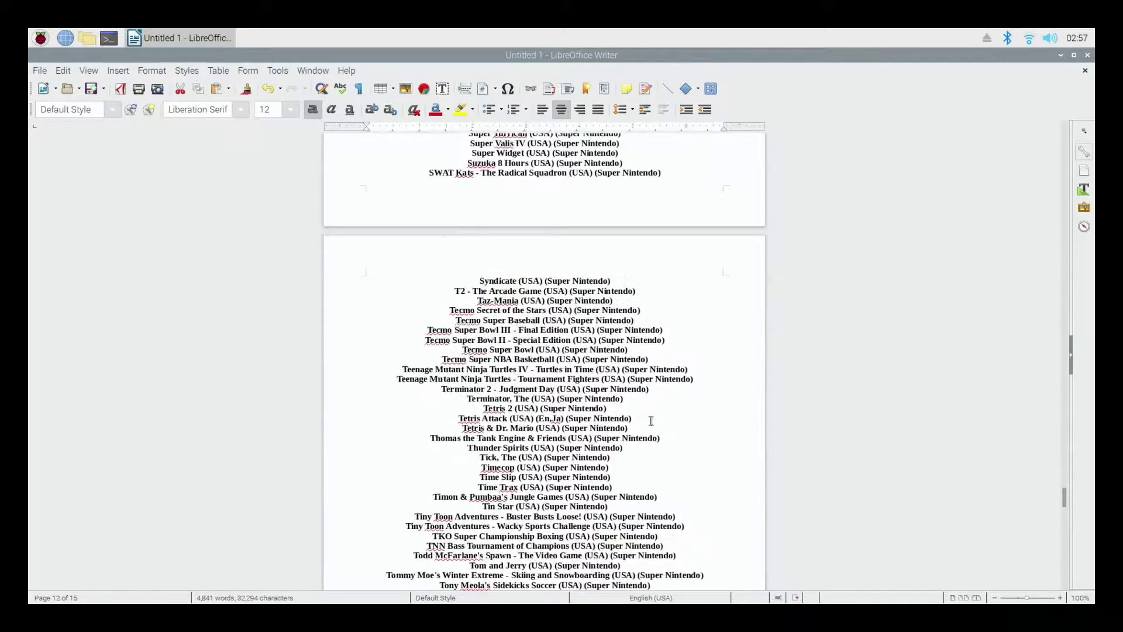
{"action": "scroll", "coordinate": [651, 421], "scroll_direction": "up", "scroll_amount": 11}
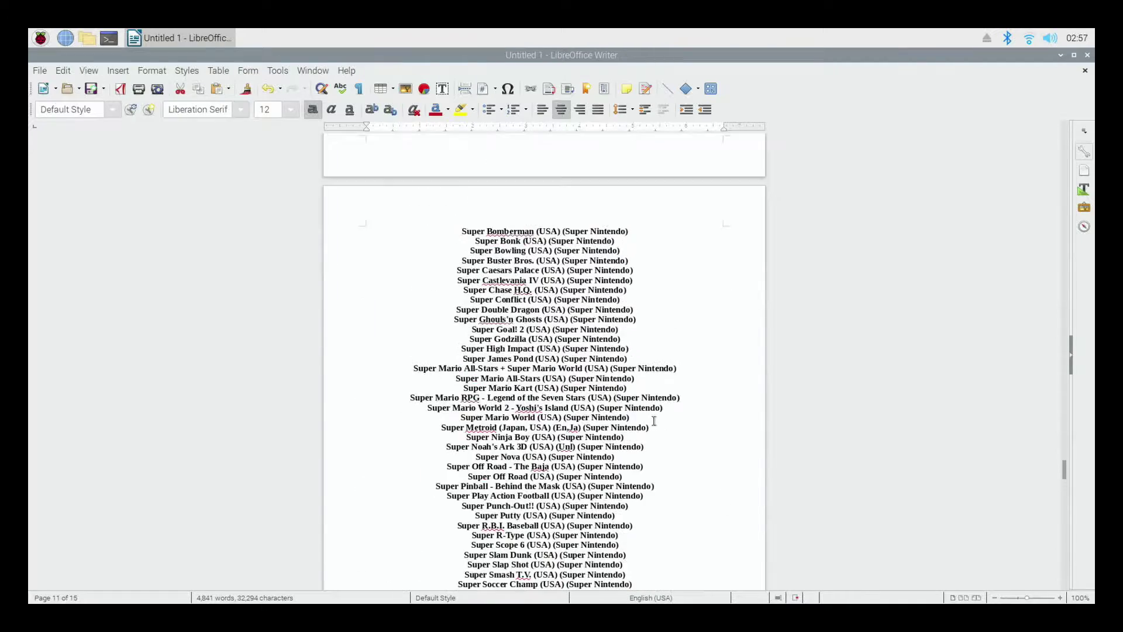
{"action": "scroll", "coordinate": [651, 422], "scroll_direction": "up", "scroll_amount": 7}
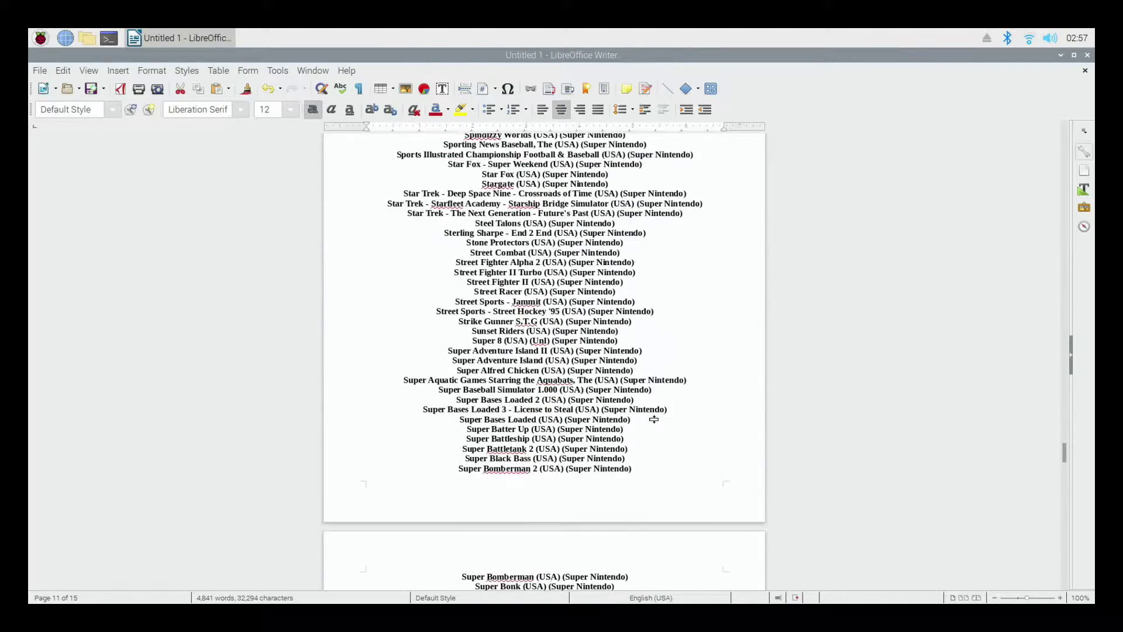
{"action": "scroll", "coordinate": [648, 421], "scroll_direction": "up", "scroll_amount": 3}
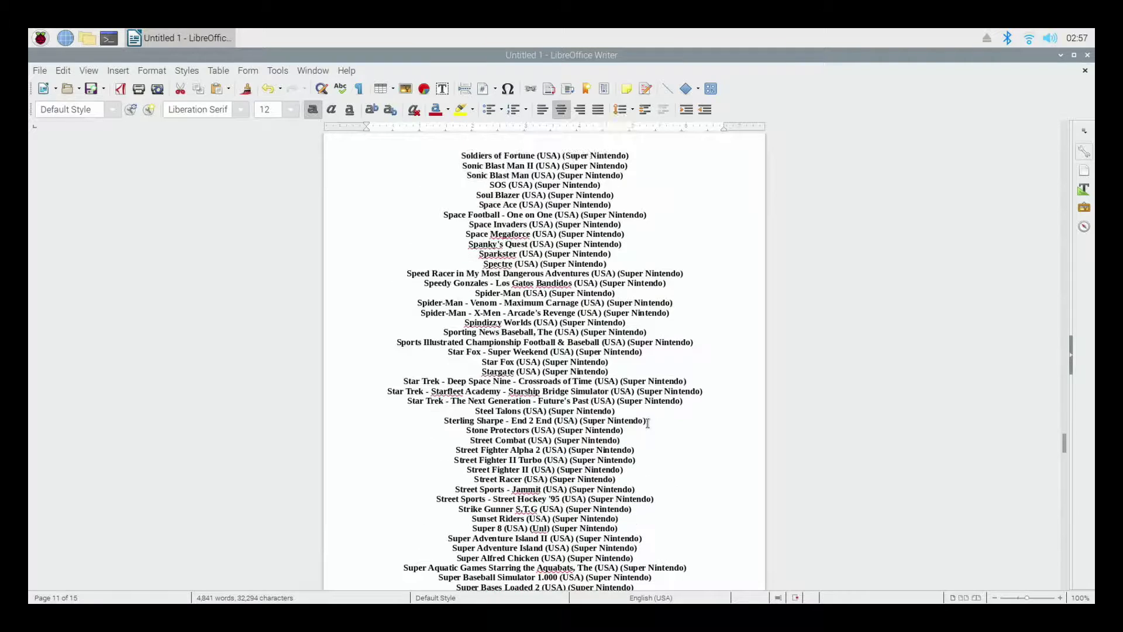
{"action": "scroll", "coordinate": [627, 417], "scroll_direction": "up", "scroll_amount": 1}
{"action": "scroll", "coordinate": [620, 429], "scroll_direction": "up", "scroll_amount": 10}
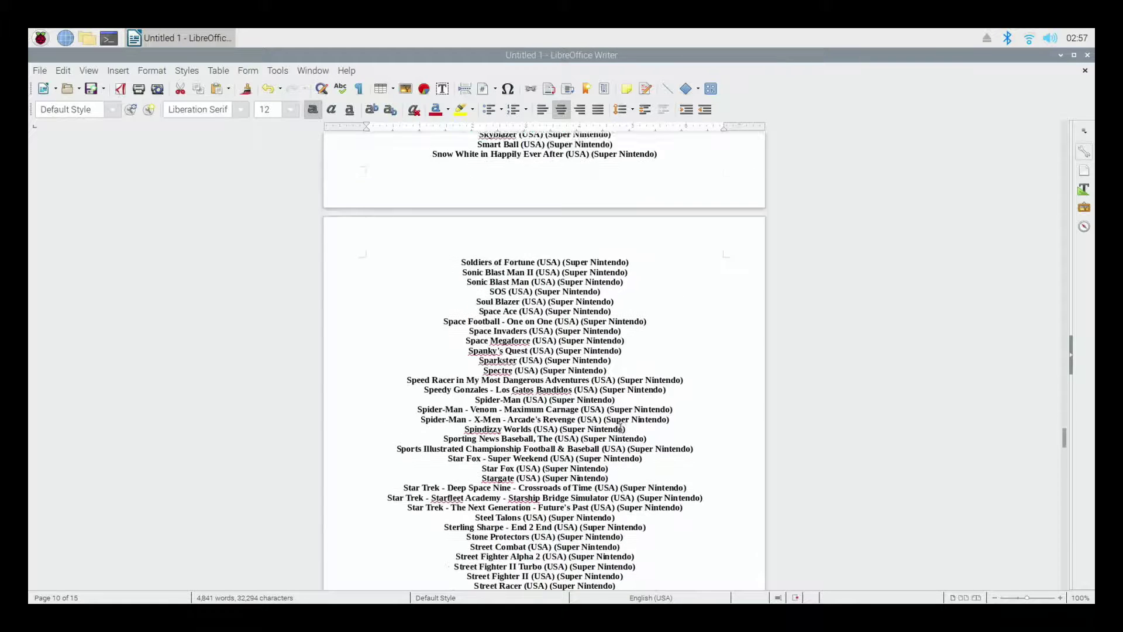
{"action": "scroll", "coordinate": [621, 427], "scroll_direction": "up", "scroll_amount": 5}
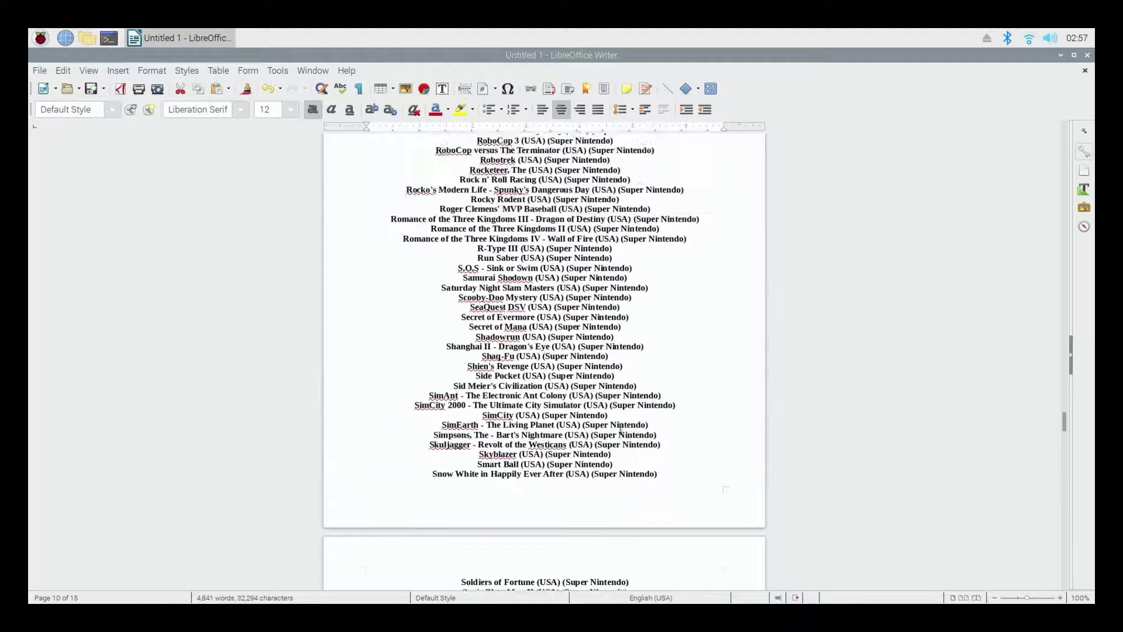
{"action": "scroll", "coordinate": [621, 428], "scroll_direction": "up", "scroll_amount": 12}
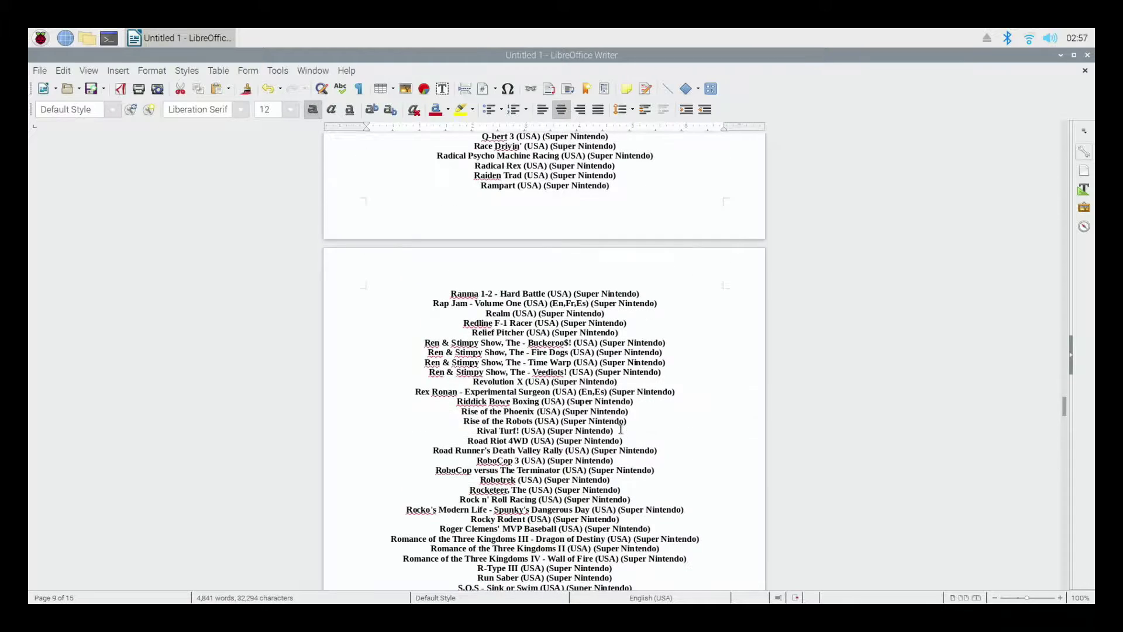
{"action": "scroll", "coordinate": [621, 429], "scroll_direction": "up", "scroll_amount": 11}
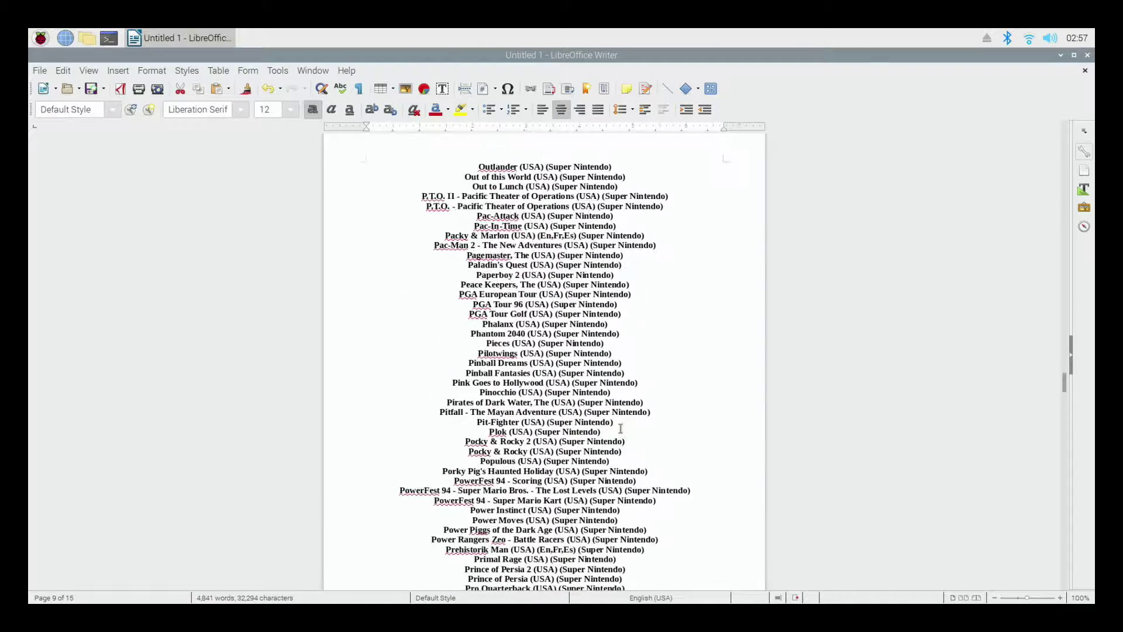
{"action": "scroll", "coordinate": [621, 428], "scroll_direction": "up", "scroll_amount": 13}
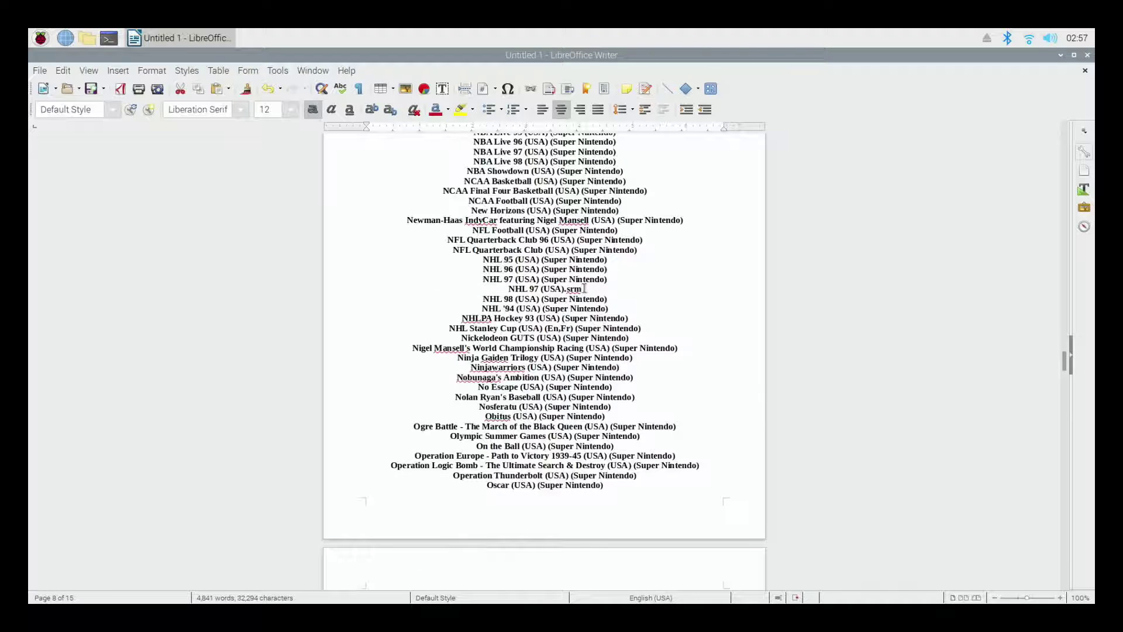
Replace All '.srm' with the earlier '(Super Nintendo)' text from the replace history.
{"action": "left_click_drag", "start_coordinate": [584, 289], "coordinate": [563, 288]}
{"action": "key", "text": "ctrl+h"}
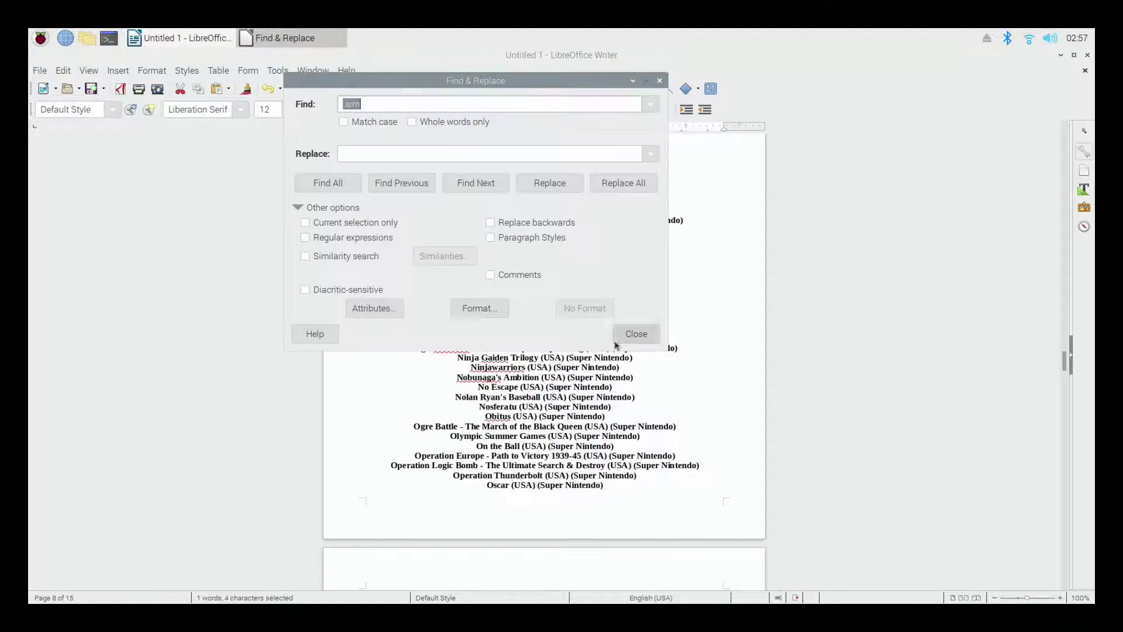
{"action": "left_click", "coordinate": [610, 153]}
{"action": "key", "text": "Down"}
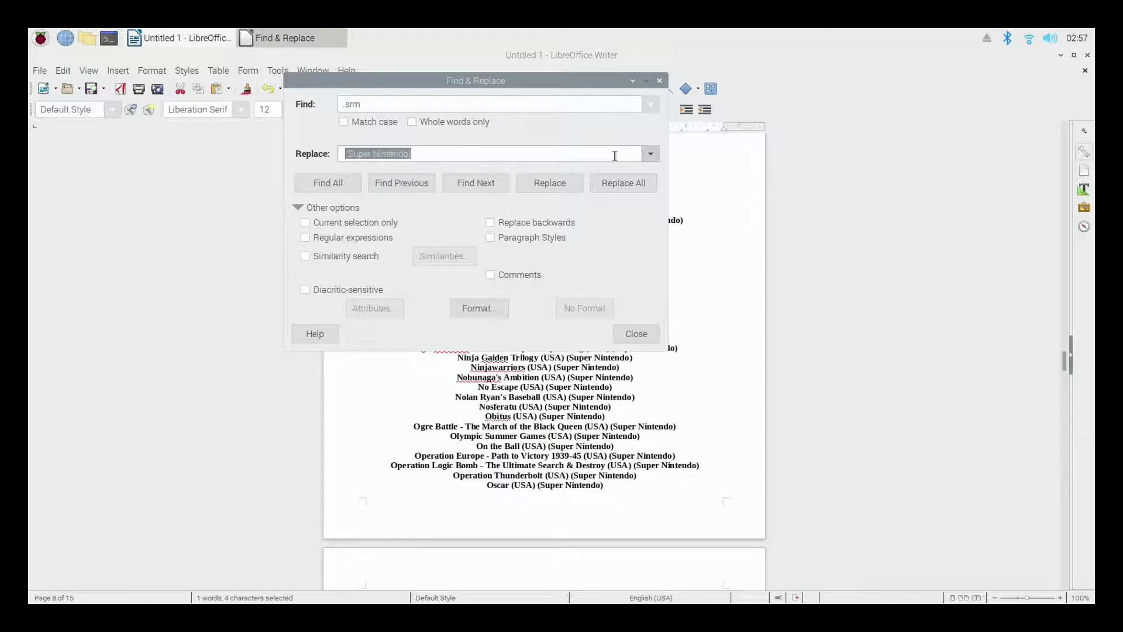
{"action": "left_click", "coordinate": [614, 155]}
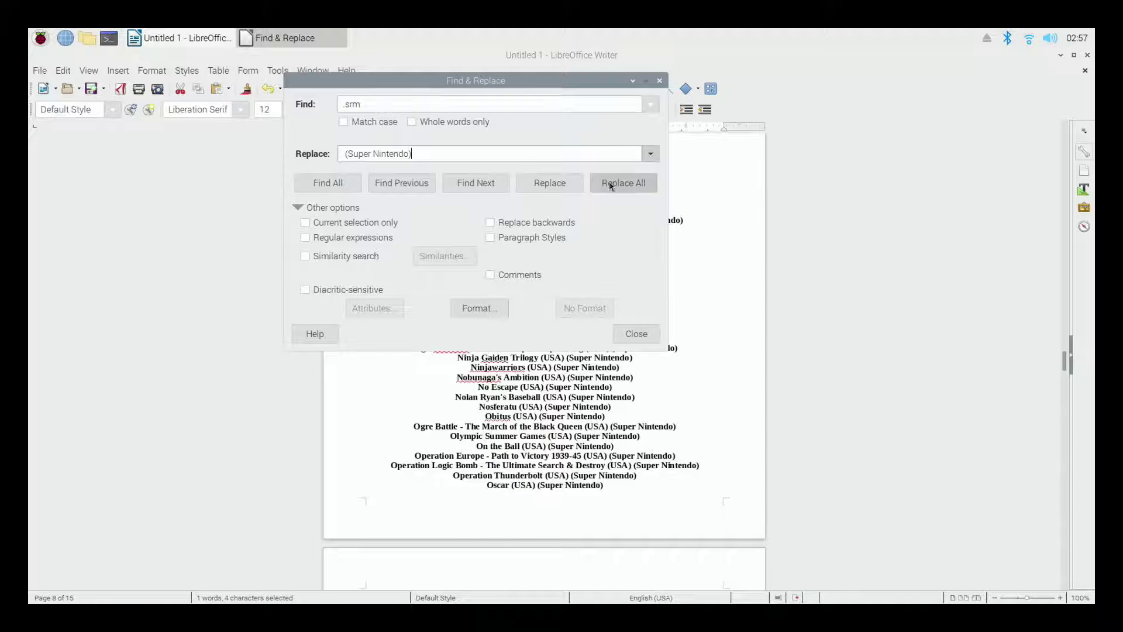
{"action": "left_click", "coordinate": [611, 183]}
{"action": "left_click", "coordinate": [637, 334]}
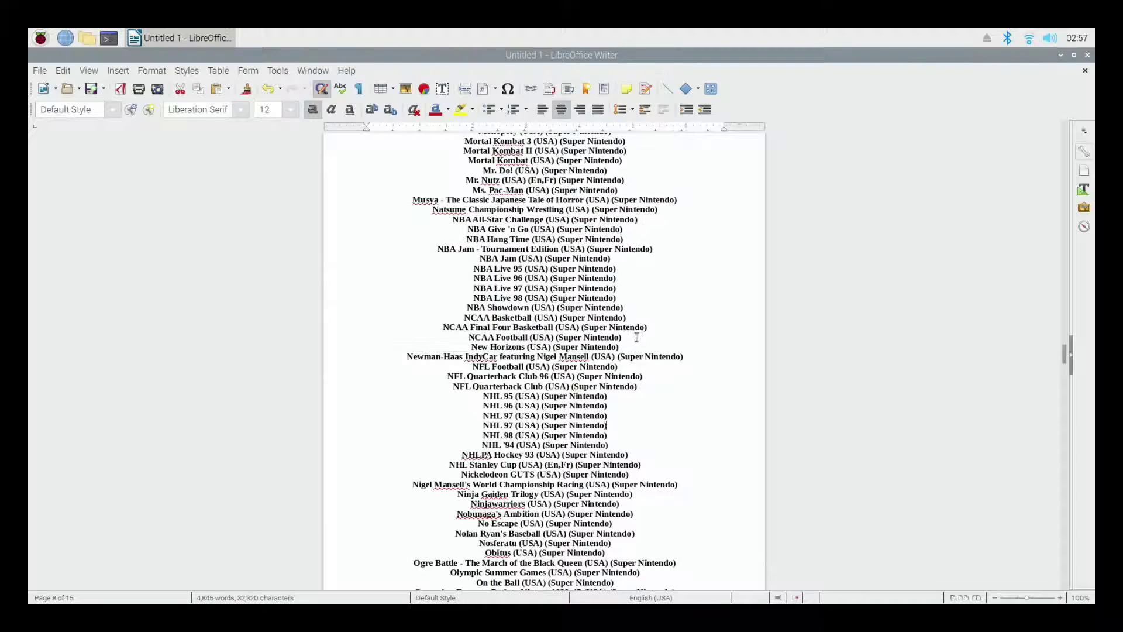
Scroll back to the top of page 1, revealing the stray folder lines under the title.
{"action": "scroll", "coordinate": [635, 386], "scroll_direction": "up", "scroll_amount": 2}
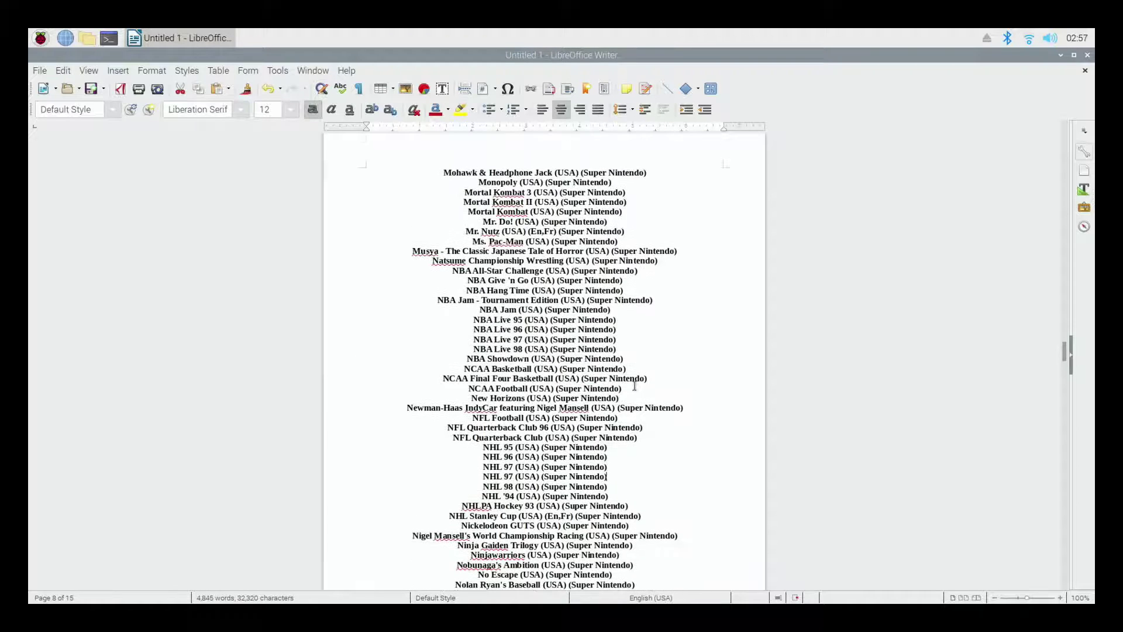
{"action": "scroll", "coordinate": [635, 386], "scroll_direction": "up", "scroll_amount": 15}
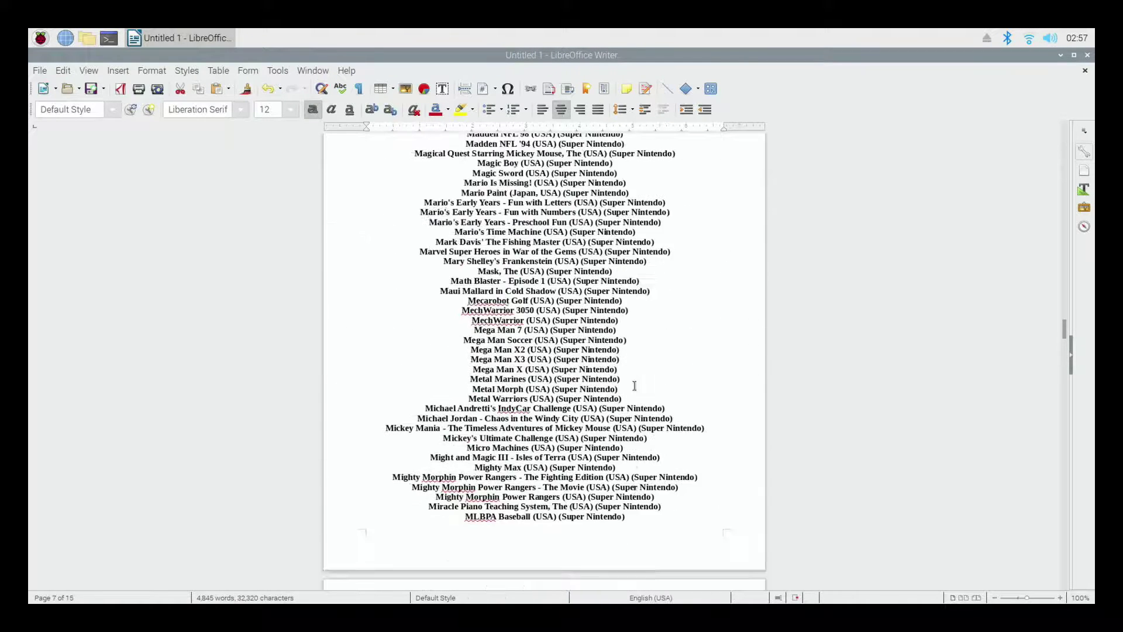
{"action": "scroll", "coordinate": [635, 386], "scroll_direction": "up", "scroll_amount": 10}
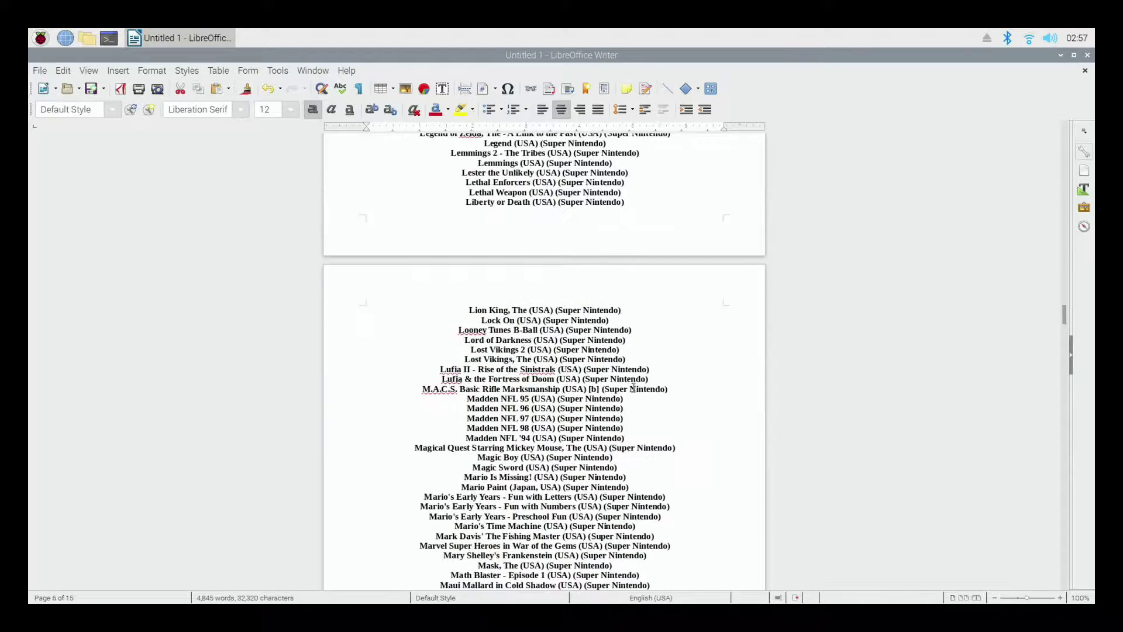
{"action": "scroll", "coordinate": [634, 388], "scroll_direction": "up", "scroll_amount": 20}
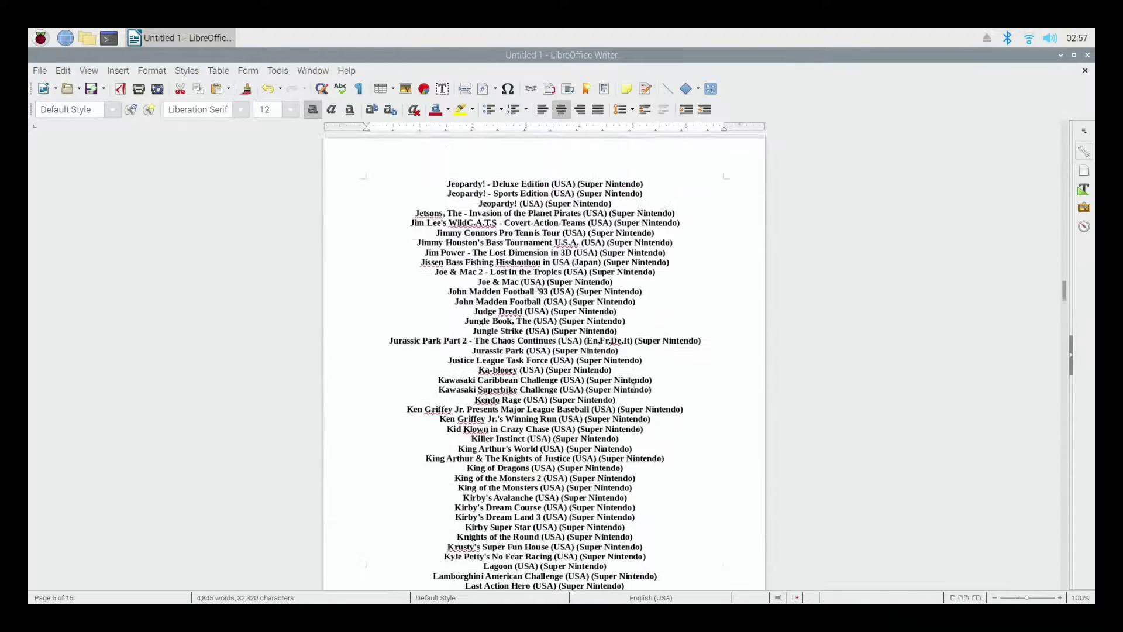
{"action": "scroll", "coordinate": [633, 389], "scroll_direction": "down", "scroll_amount": 3}
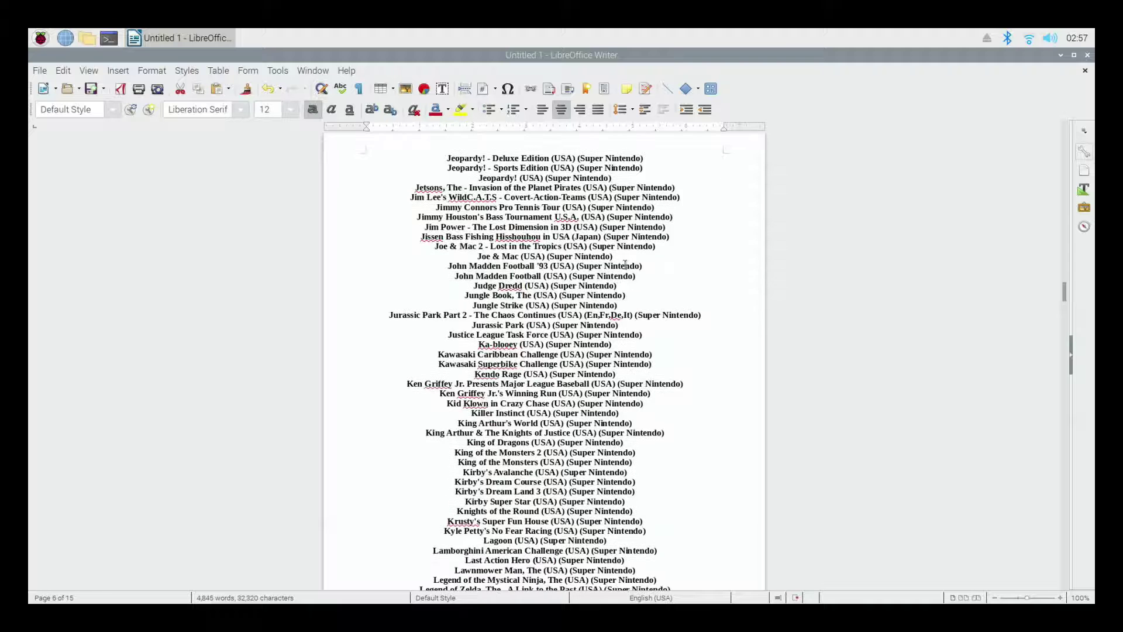
{"action": "scroll", "coordinate": [623, 361], "scroll_direction": "up", "scroll_amount": 3}
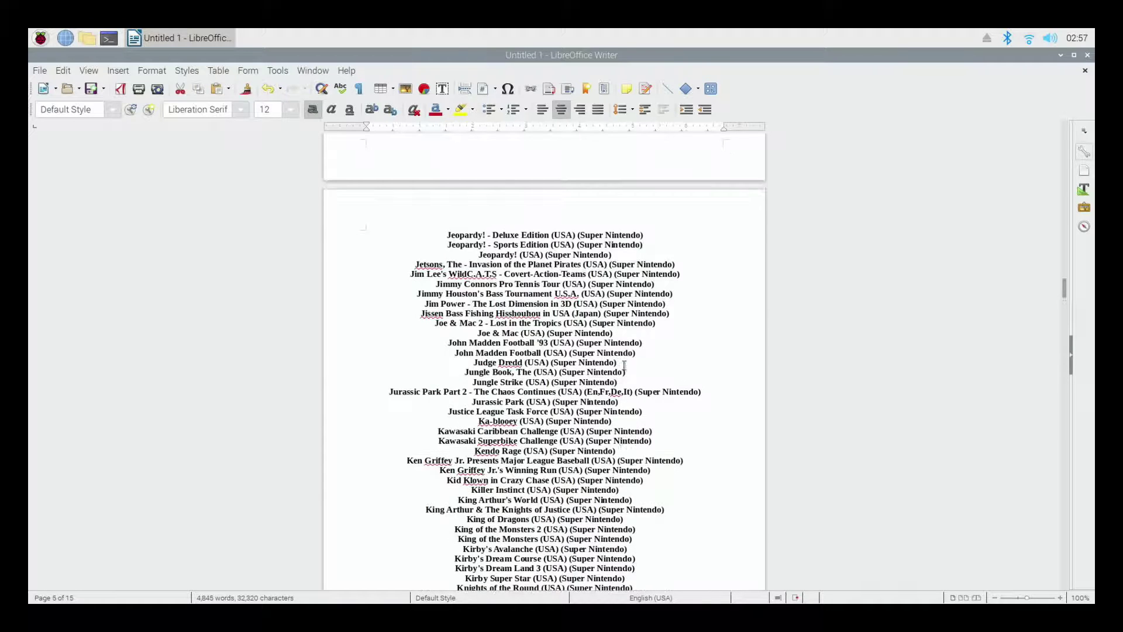
{"action": "scroll", "coordinate": [627, 313], "scroll_direction": "up", "scroll_amount": 11}
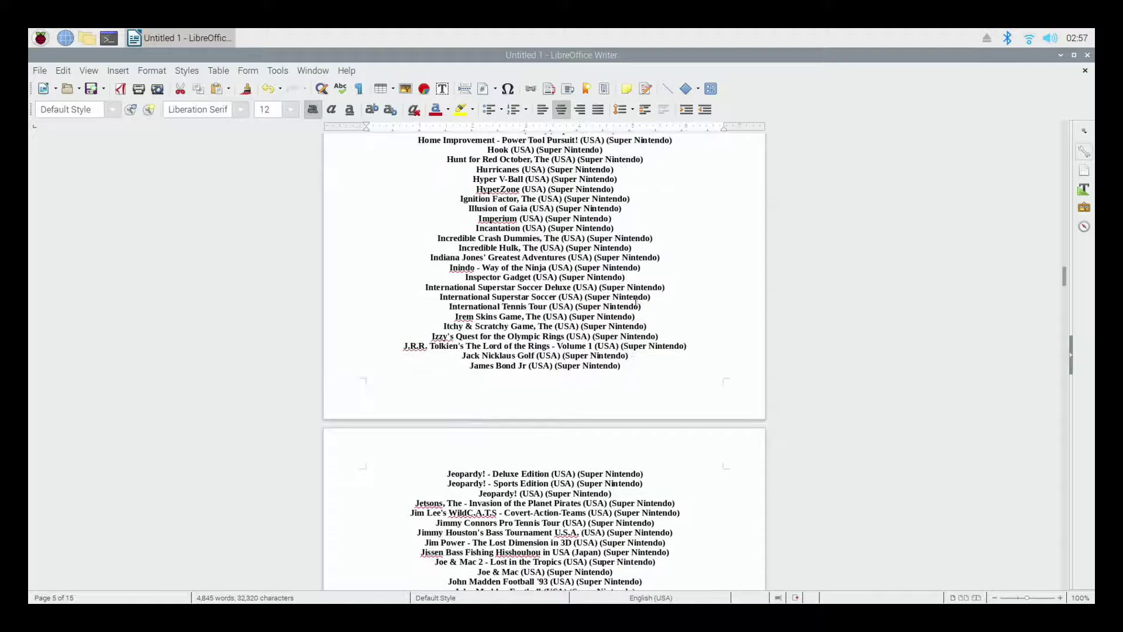
{"action": "scroll", "coordinate": [636, 303], "scroll_direction": "up", "scroll_amount": 9}
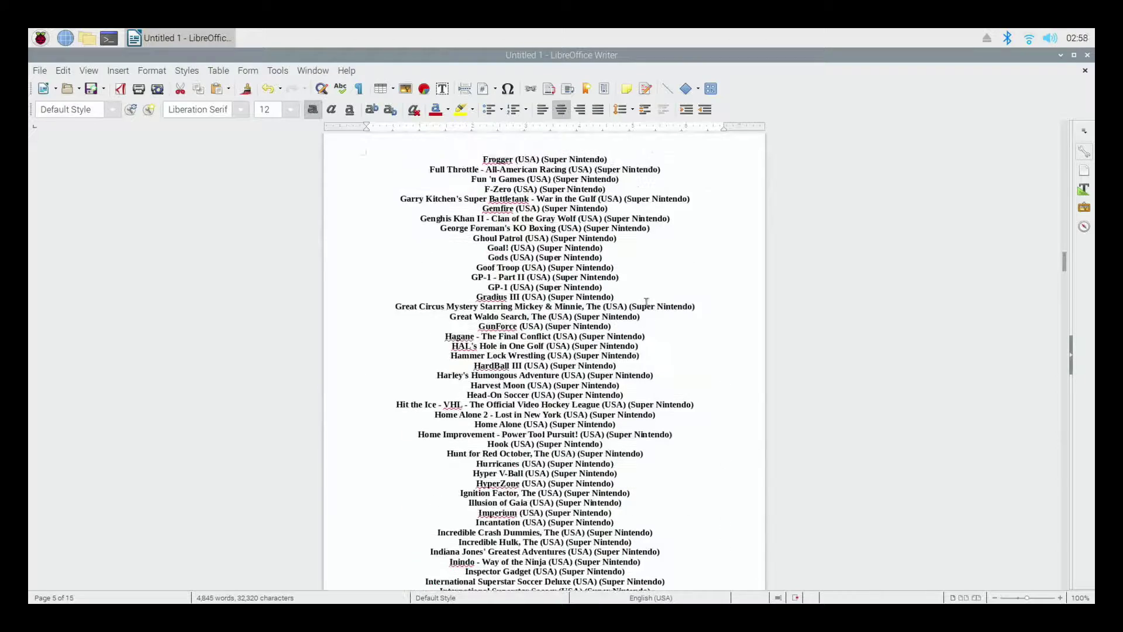
{"action": "scroll", "coordinate": [646, 302], "scroll_direction": "up", "scroll_amount": 20}
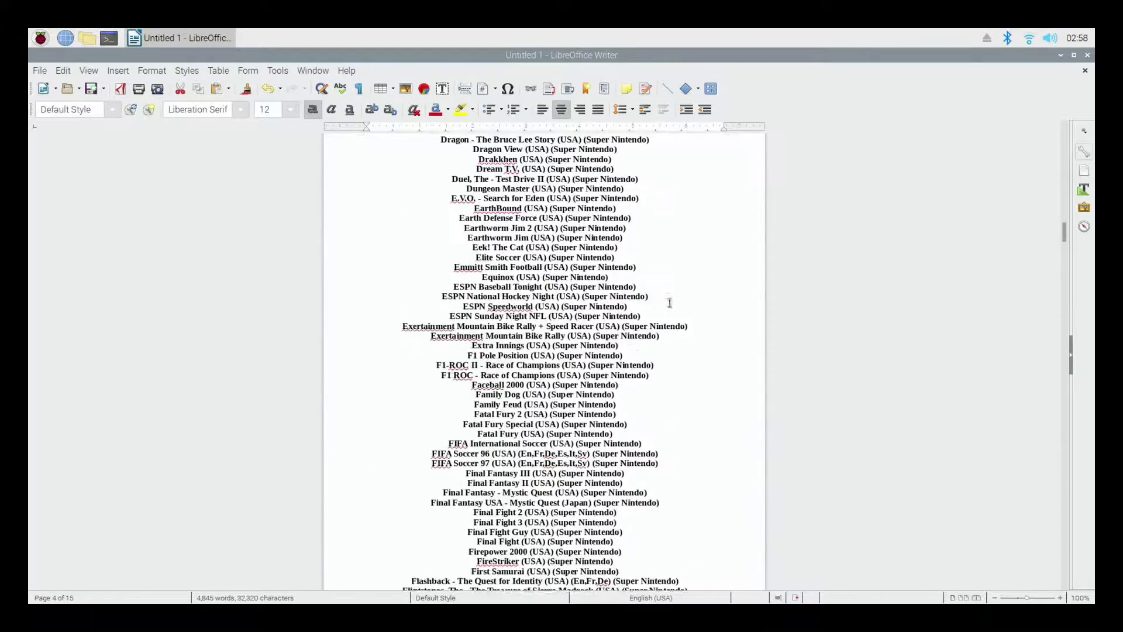
{"action": "scroll", "coordinate": [670, 303], "scroll_direction": "up", "scroll_amount": 20}
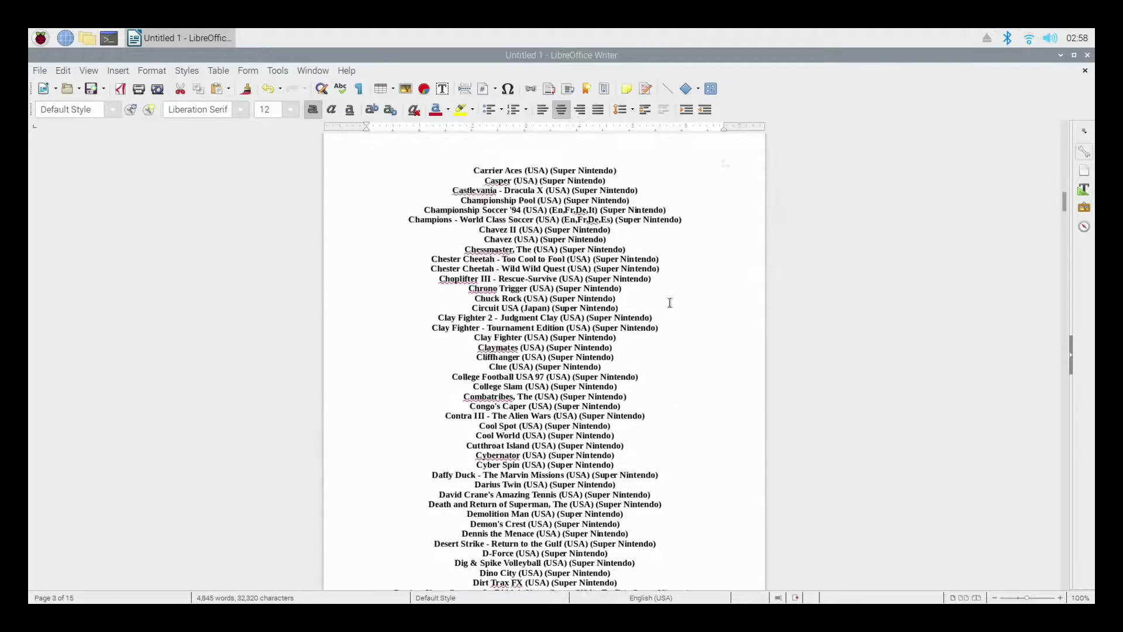
{"action": "scroll", "coordinate": [670, 302], "scroll_direction": "up", "scroll_amount": 17}
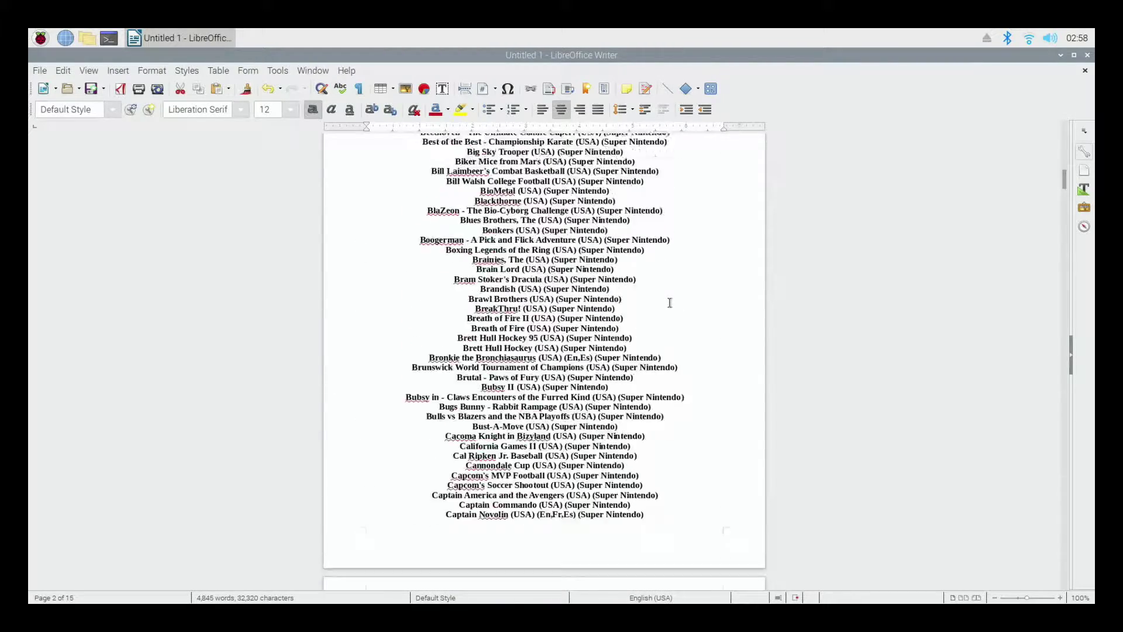
{"action": "scroll", "coordinate": [670, 302], "scroll_direction": "up", "scroll_amount": 20}
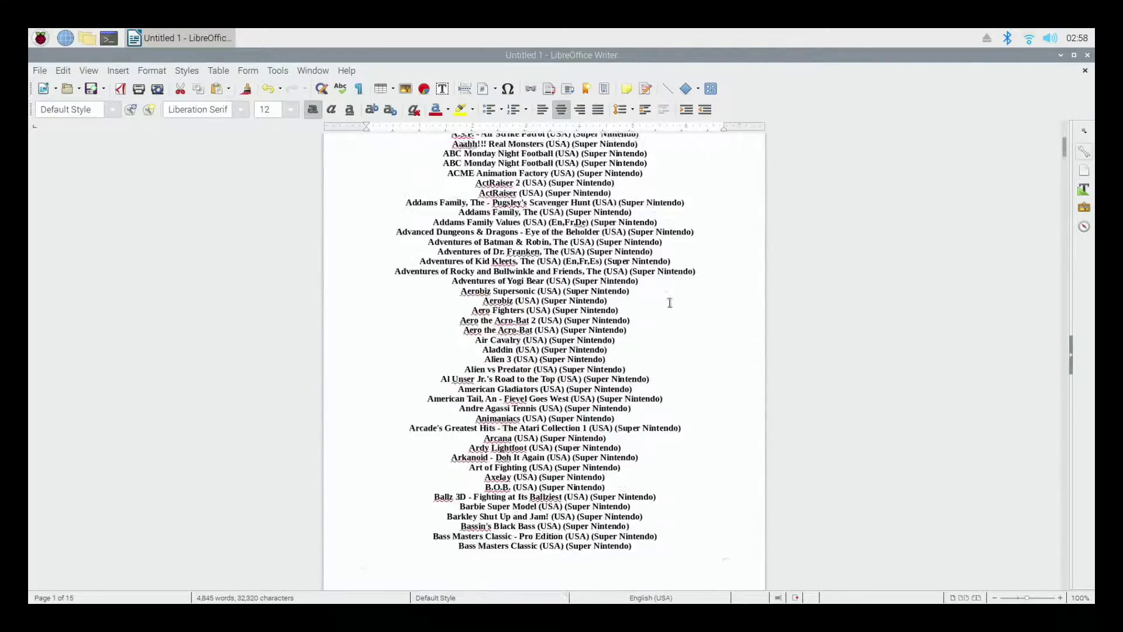
{"action": "scroll", "coordinate": [670, 302], "scroll_direction": "up", "scroll_amount": 3}
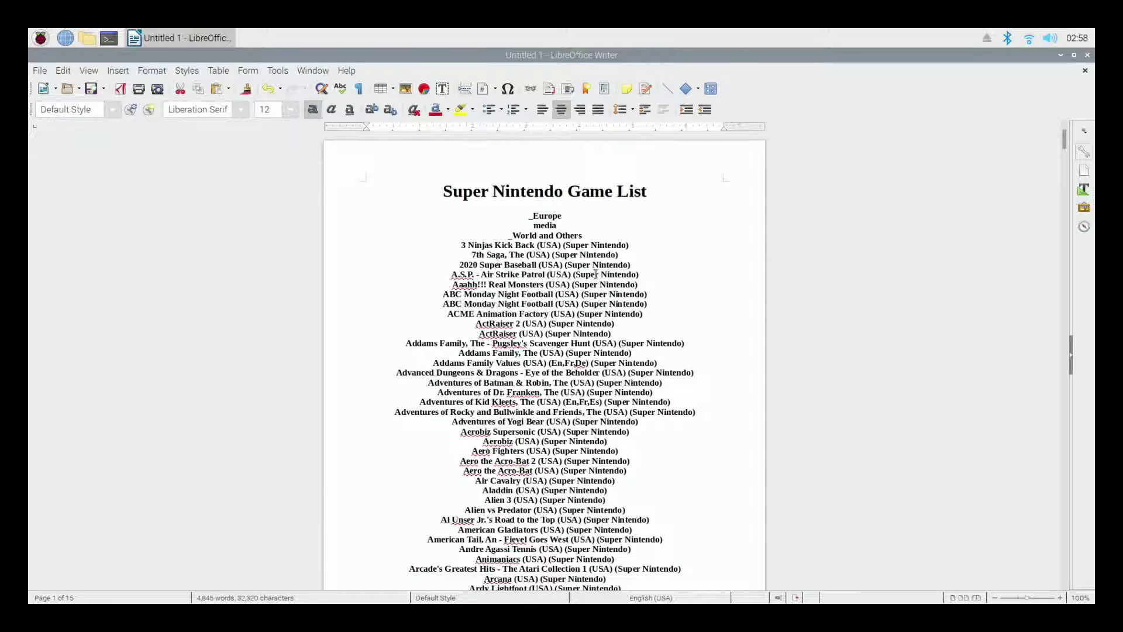
Delete the _Europe, media and _World and Others lines and the blank line, then select all game entries.
{"action": "left_click_drag", "start_coordinate": [587, 233], "coordinate": [520, 216]}
{"action": "key", "text": "Delete"}
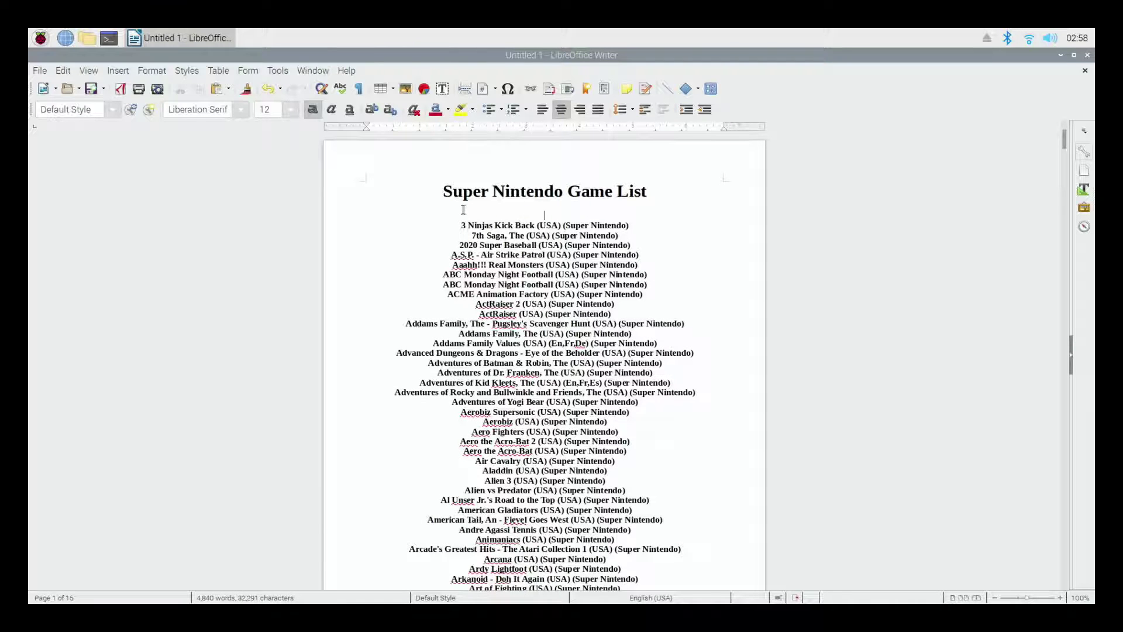
{"action": "key", "text": "Delete"}
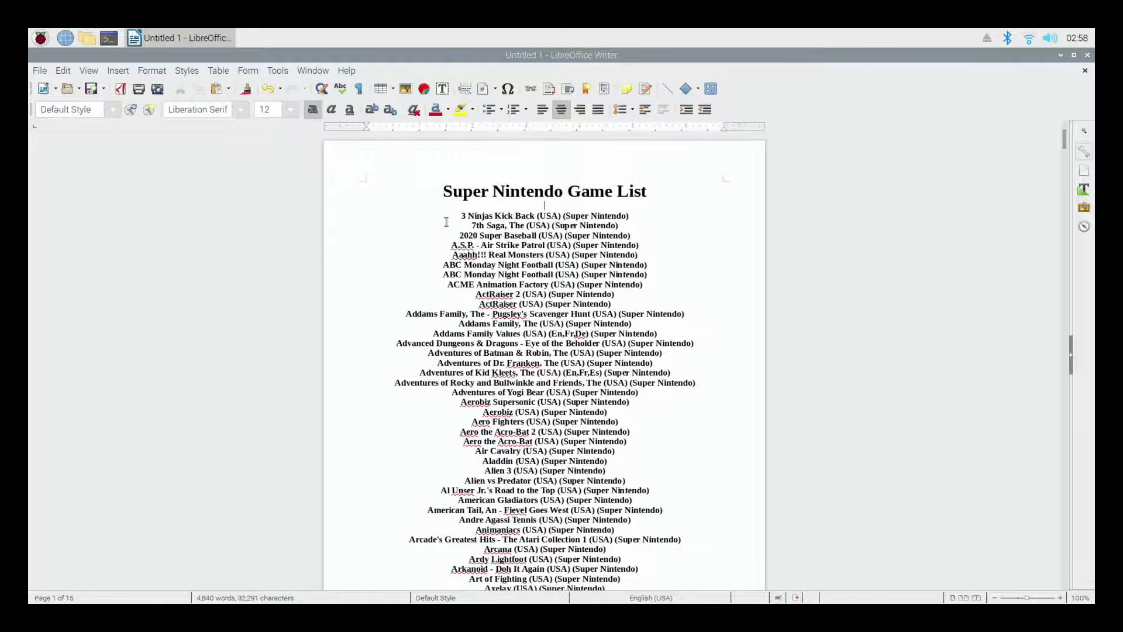
{"action": "left_click_drag", "start_coordinate": [455, 213], "coordinate": [1057, 600]}
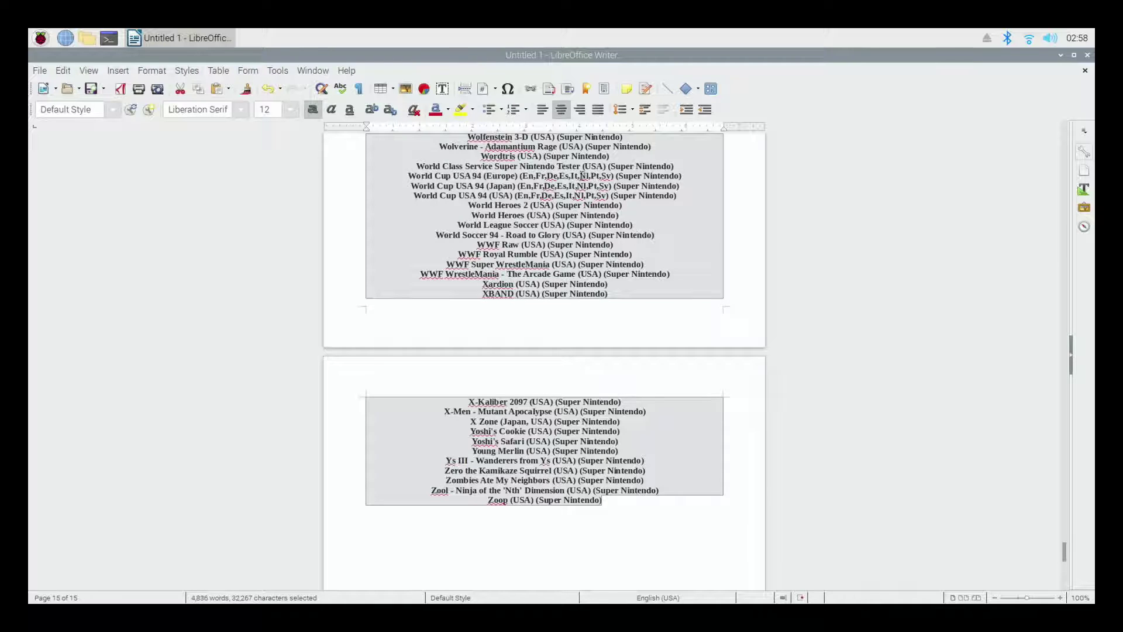
Sort the selected entries Alphanumeric Ascending with Tools > Sort, then return to the top.
{"action": "left_click", "coordinate": [274, 72]}
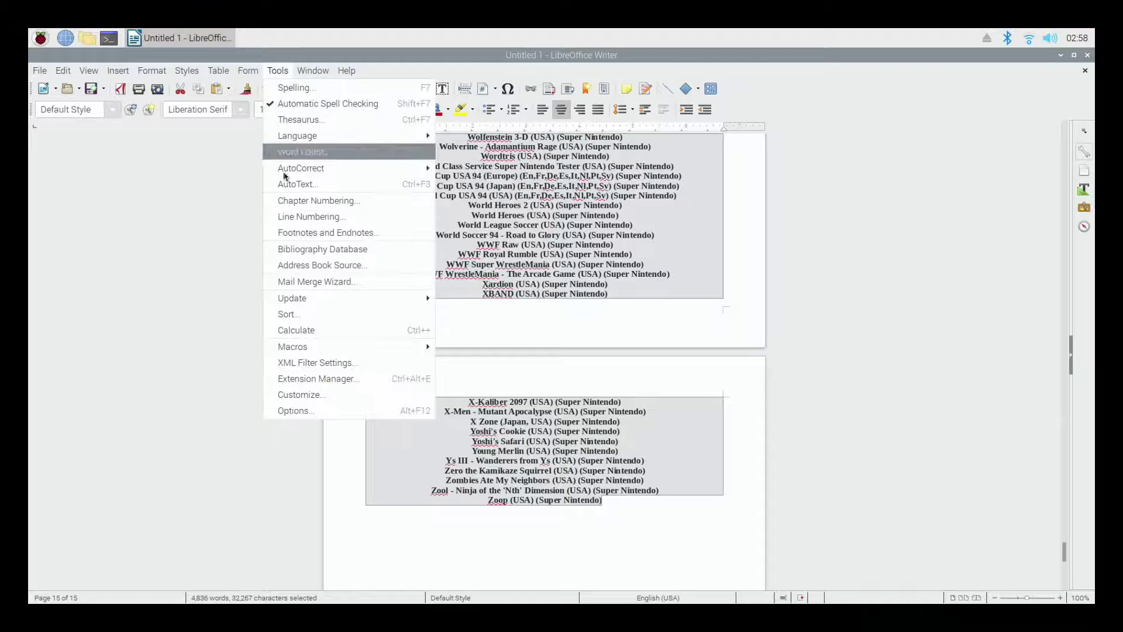
{"action": "left_click", "coordinate": [298, 320]}
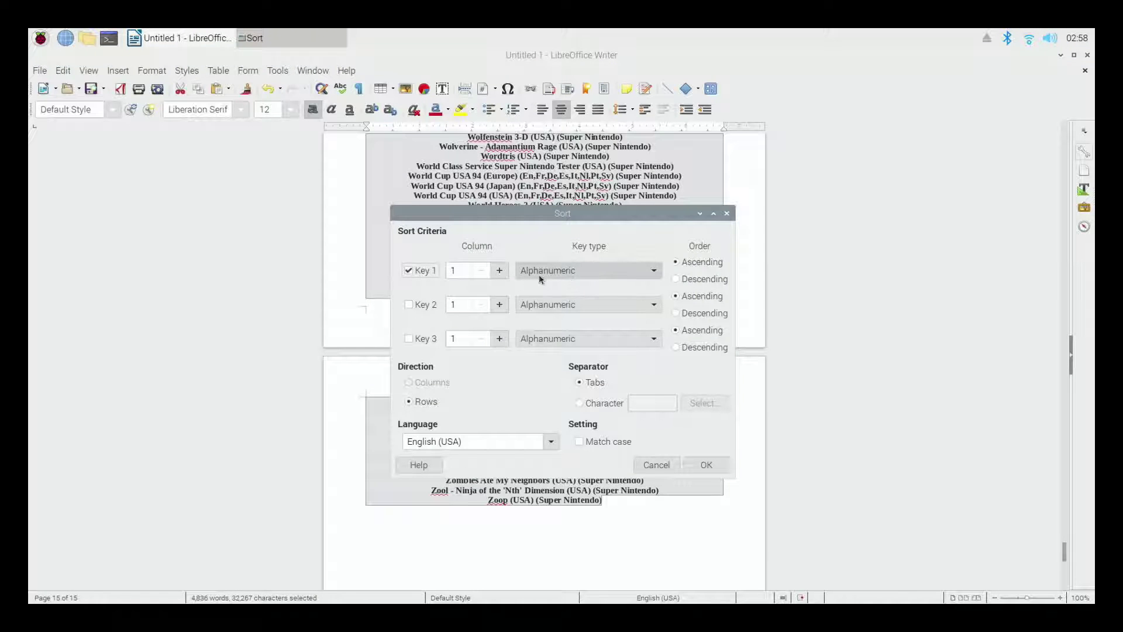
{"action": "left_click", "coordinate": [707, 465]}
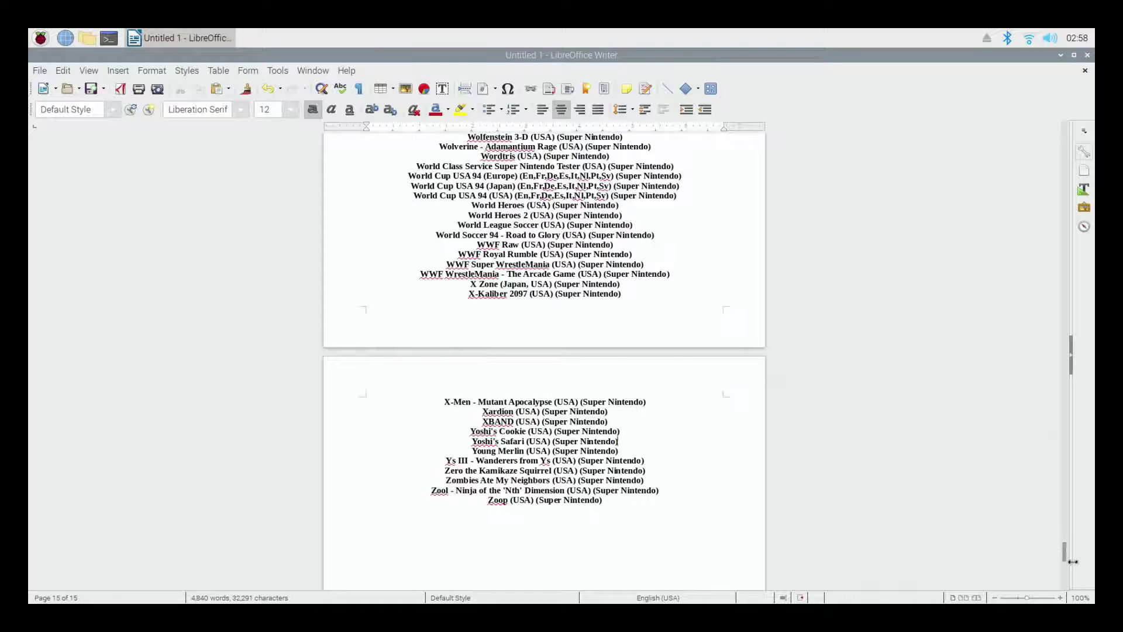
{"action": "left_click_drag", "start_coordinate": [1064, 553], "coordinate": [1068, 110]}
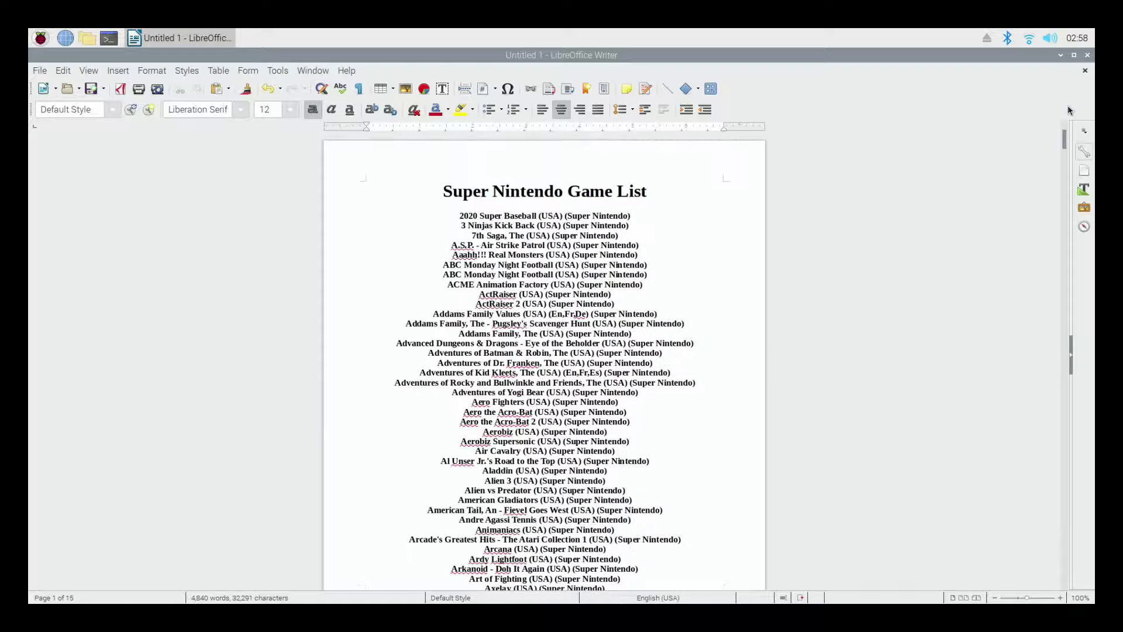
Save the sorted list in Documents as SuperNintendoGamelist.odt.
{"action": "left_click", "coordinate": [40, 71]}
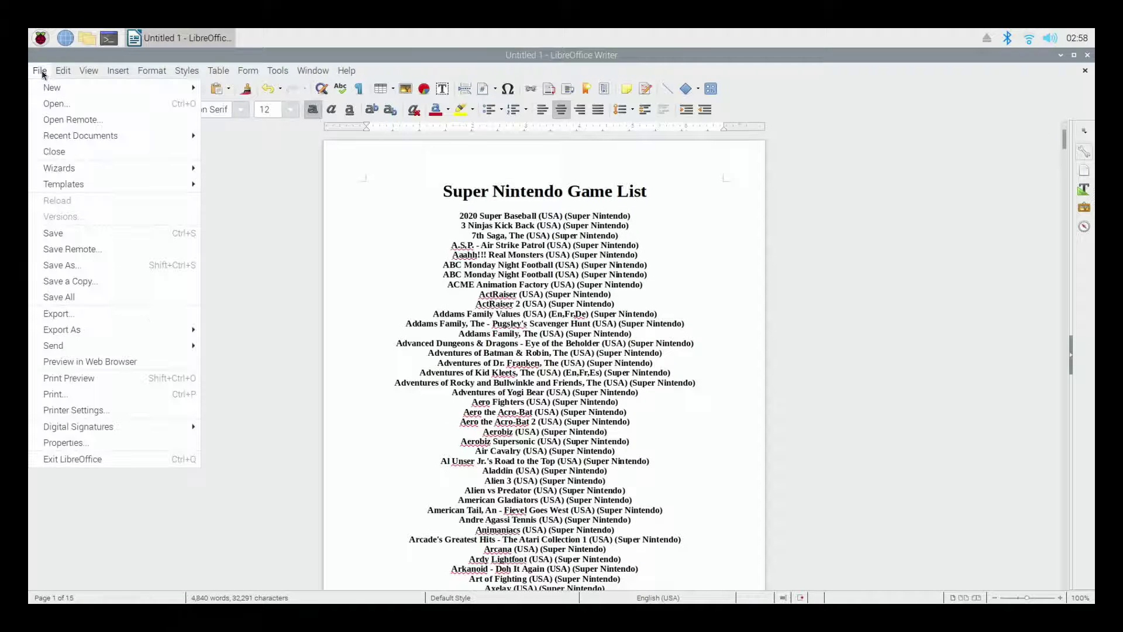
{"action": "left_click", "coordinate": [73, 272]}
{"action": "type", "text": "Super"}
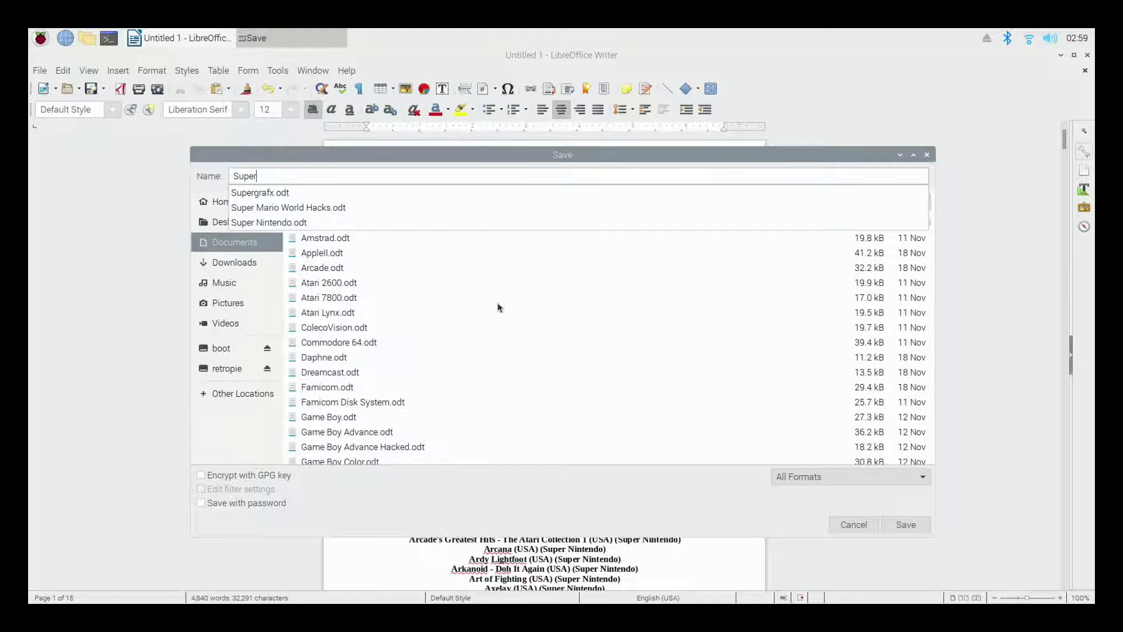
{"action": "type", "text": "NintendoGamelist"}
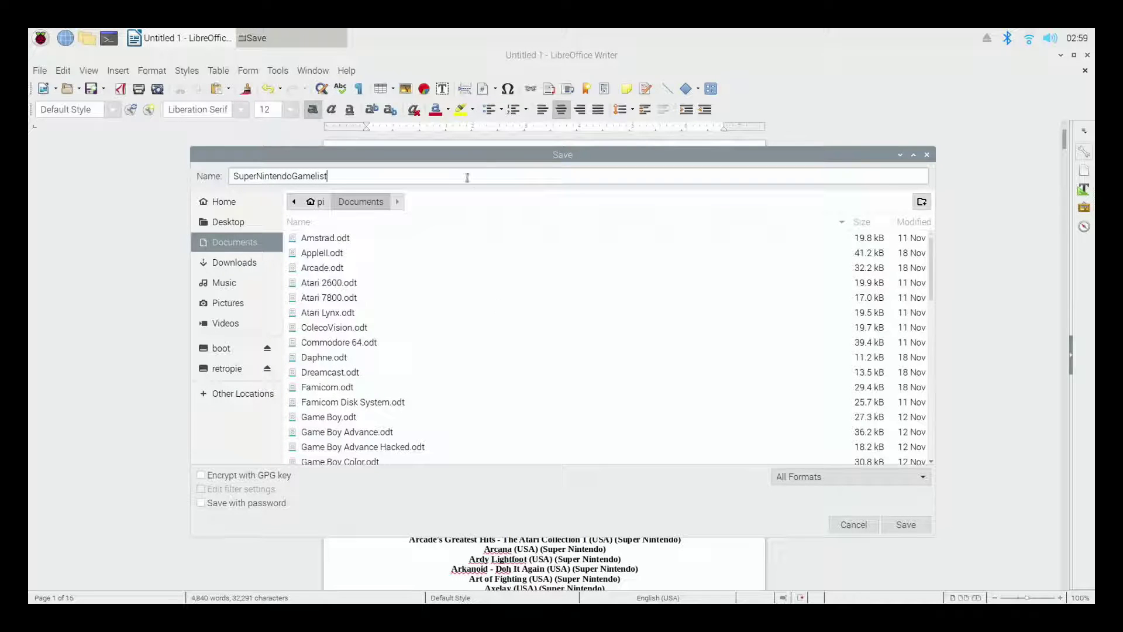
{"action": "left_click", "coordinate": [905, 525]}
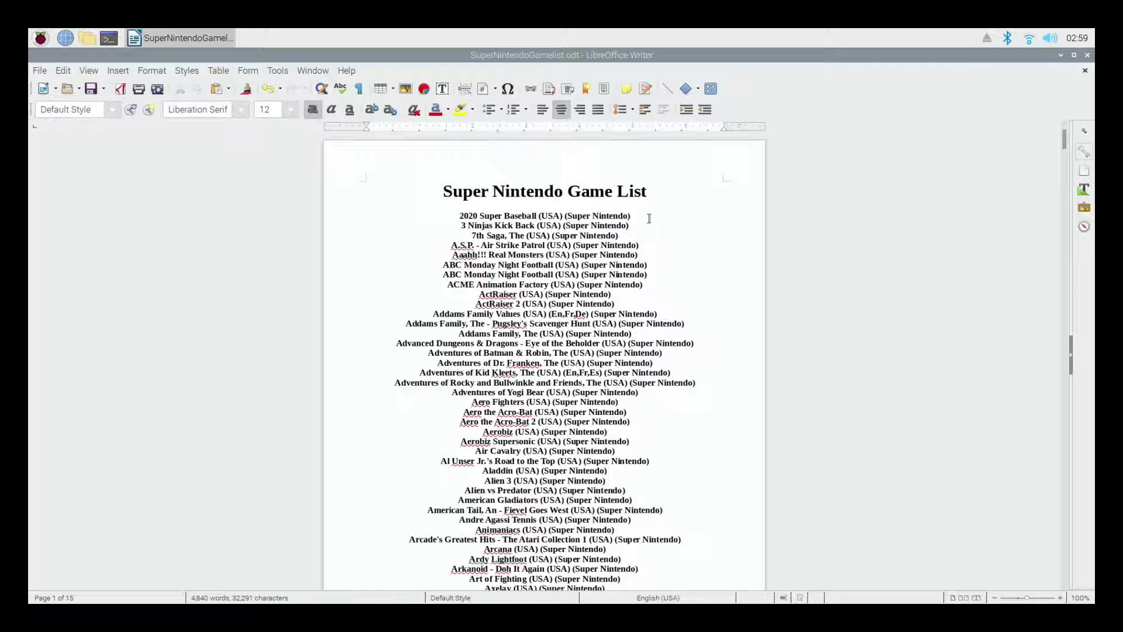
{"action": "left_click_drag", "start_coordinate": [562, 215], "coordinate": [630, 217]}
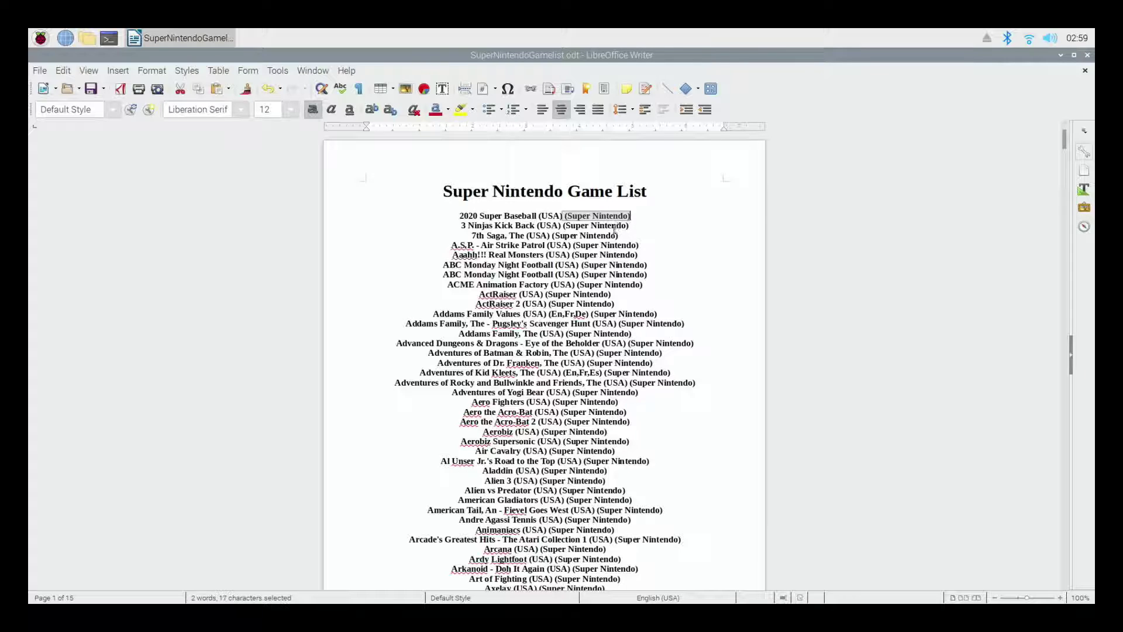
{"action": "left_click", "coordinate": [732, 220]}
Close SuperNintendoGamelist.odt and create a new blank text document from the Start Center.
{"action": "left_click", "coordinate": [1085, 71]}
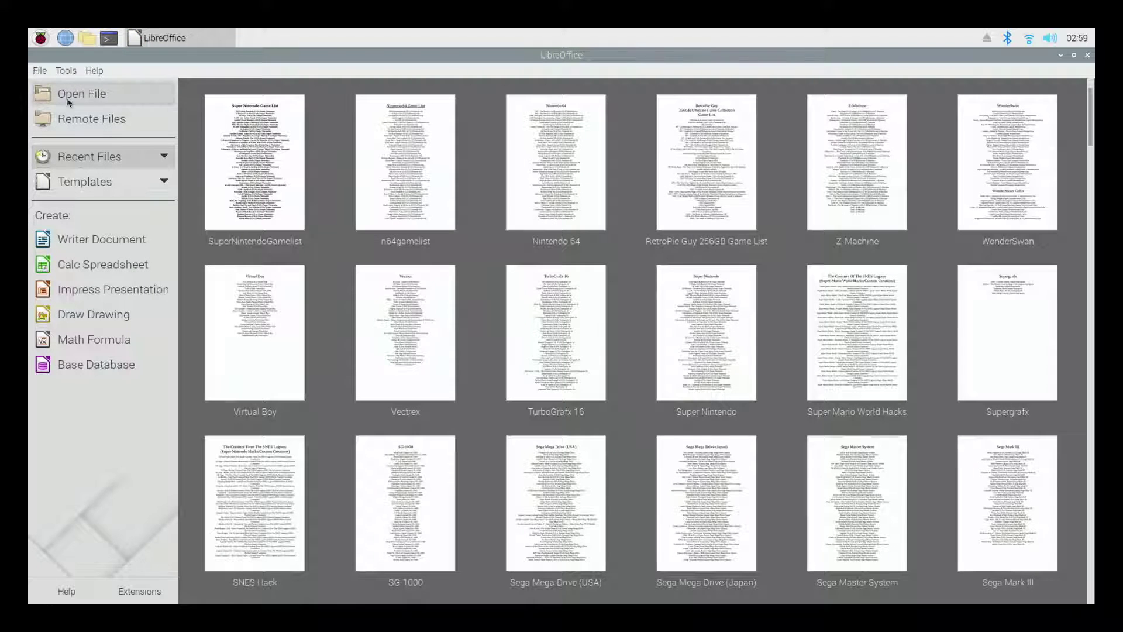
{"action": "left_click", "coordinate": [43, 75]}
{"action": "mouse_move", "coordinate": [56, 88]}
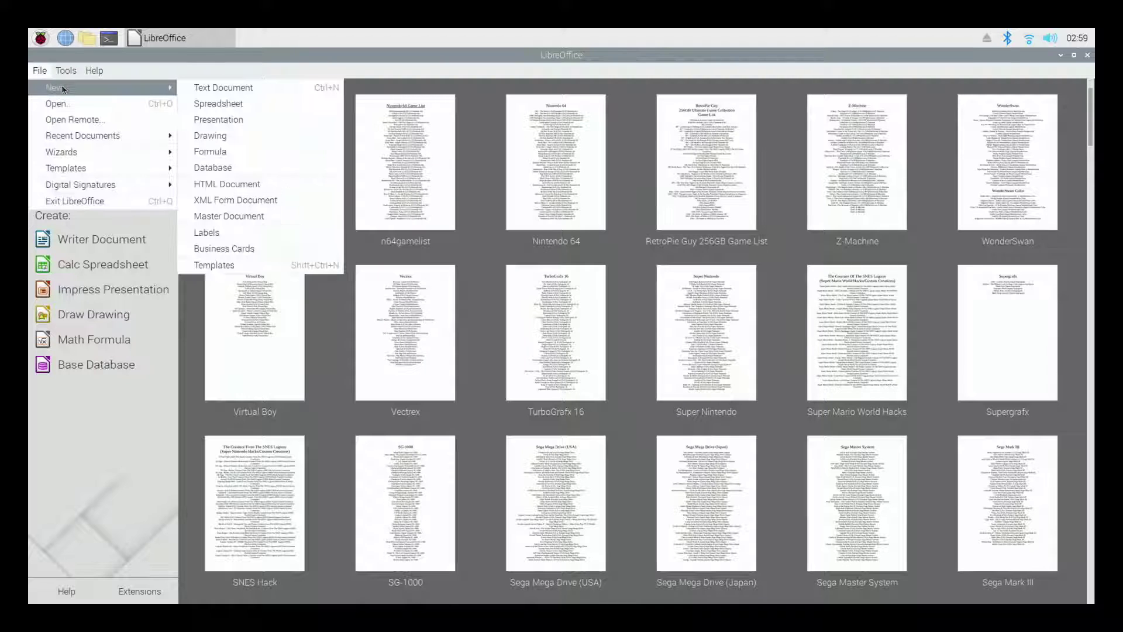
{"action": "left_click", "coordinate": [202, 86]}
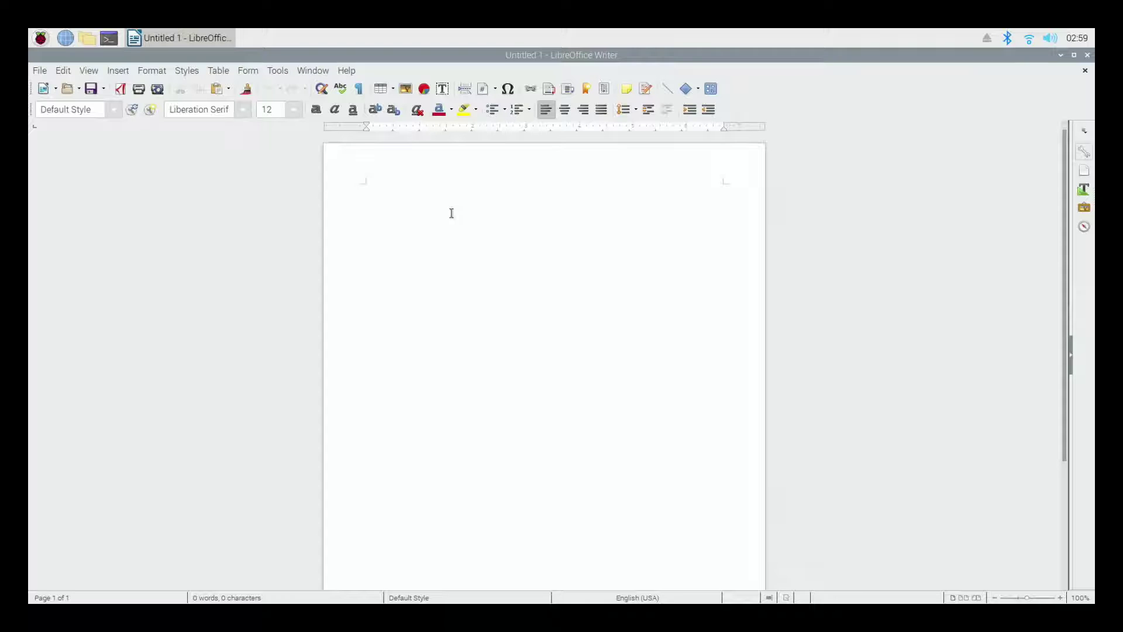
Type the title 'Master Game List' and make it bold, 24 pt and centred.
{"action": "type", "text": "Master game"}
{"action": "key", "text": "Delete"}
{"action": "type", "text": "G"}
{"action": "key", "text": "ctrl+a"}
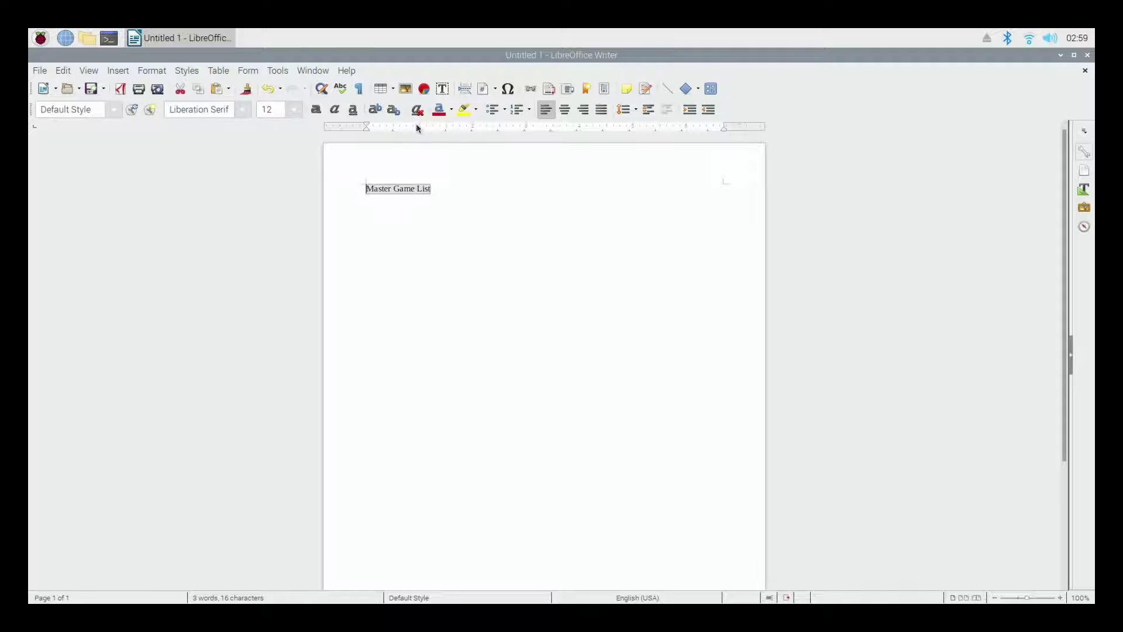
{"action": "left_click", "coordinate": [313, 110]}
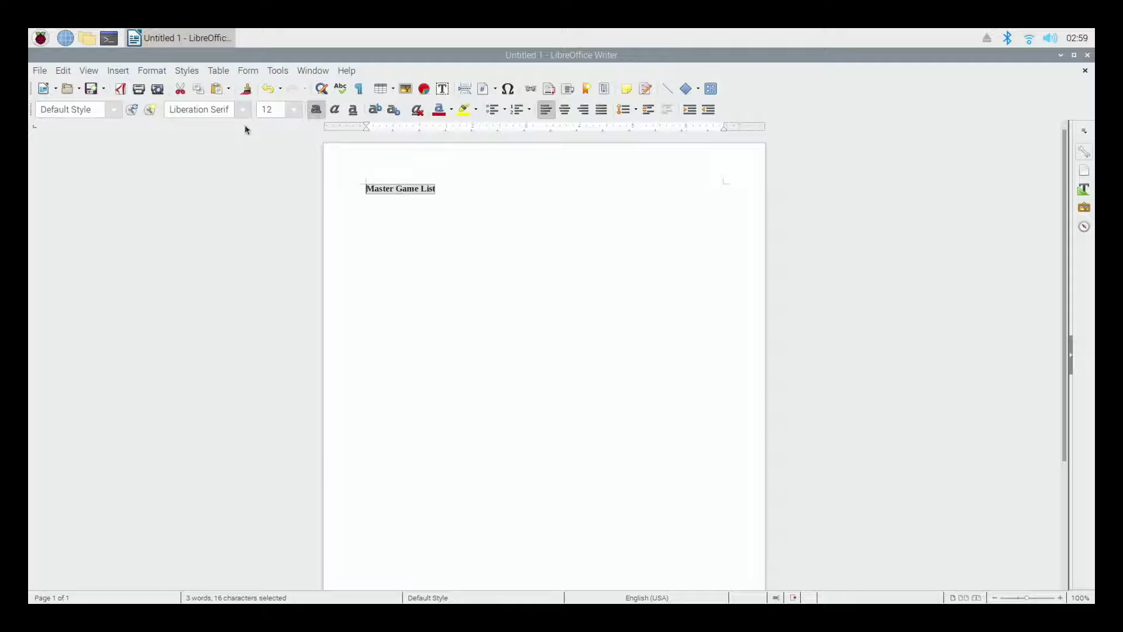
{"action": "left_click", "coordinate": [279, 110]}
{"action": "type", "text": "24"}
{"action": "key", "text": "Return"}
{"action": "left_click", "coordinate": [564, 109]}
Set the font size to 12 for the line below the title.
{"action": "left_click", "coordinate": [665, 227]}
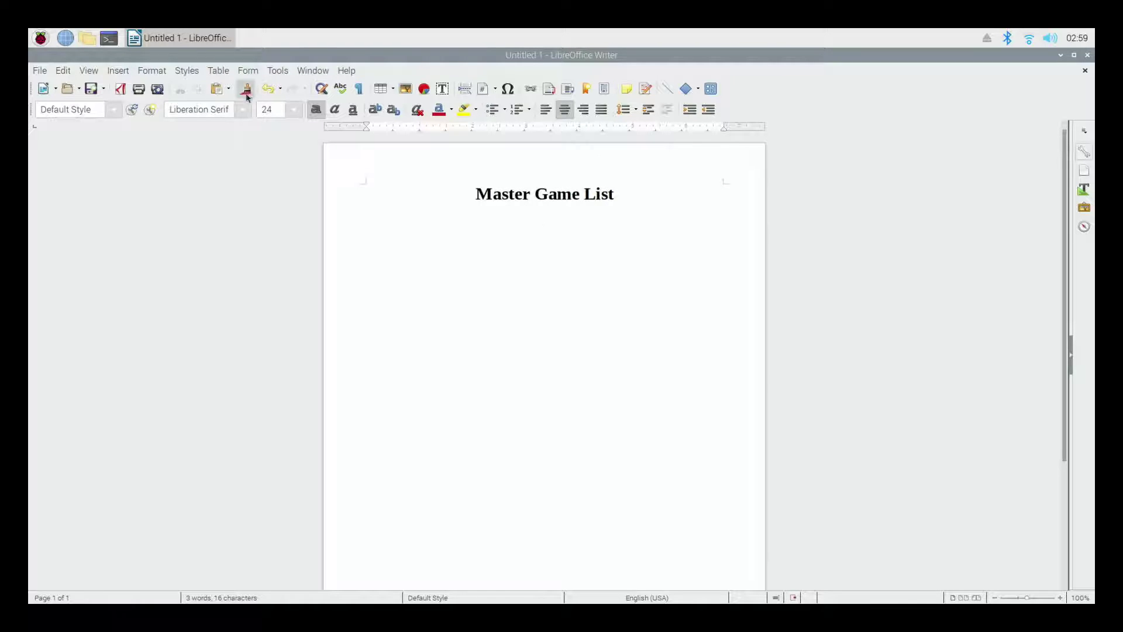
{"action": "left_click", "coordinate": [271, 108]}
{"action": "type", "text": "1"}
Open Nintendo 64.odt from the file dialog.
{"action": "left_click", "coordinate": [38, 71]}
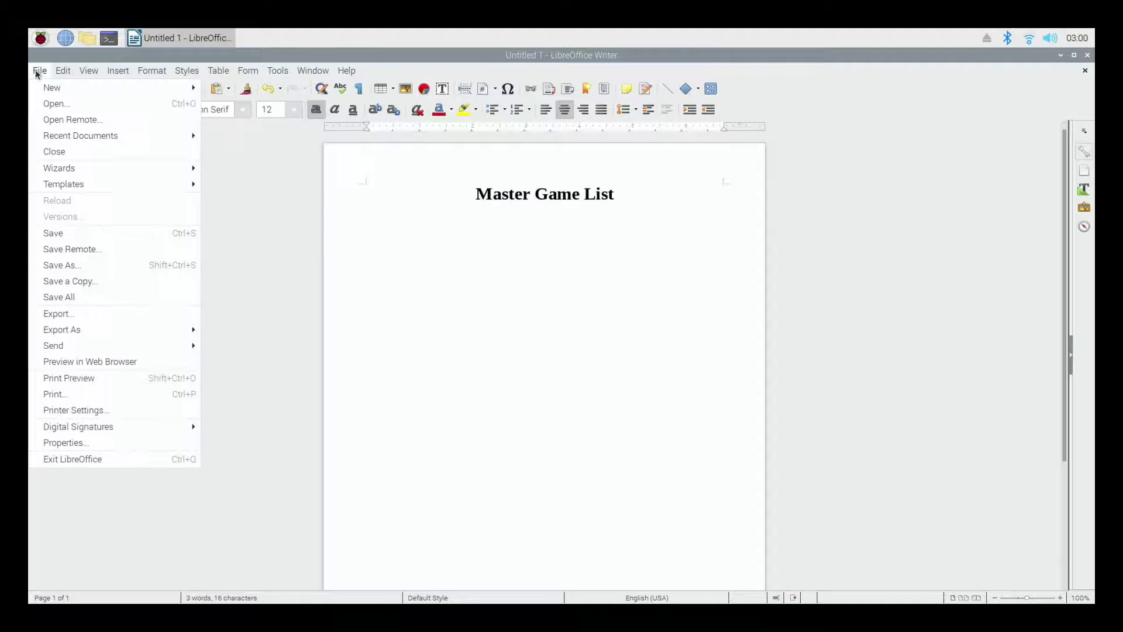
{"action": "left_click", "coordinate": [47, 103]}
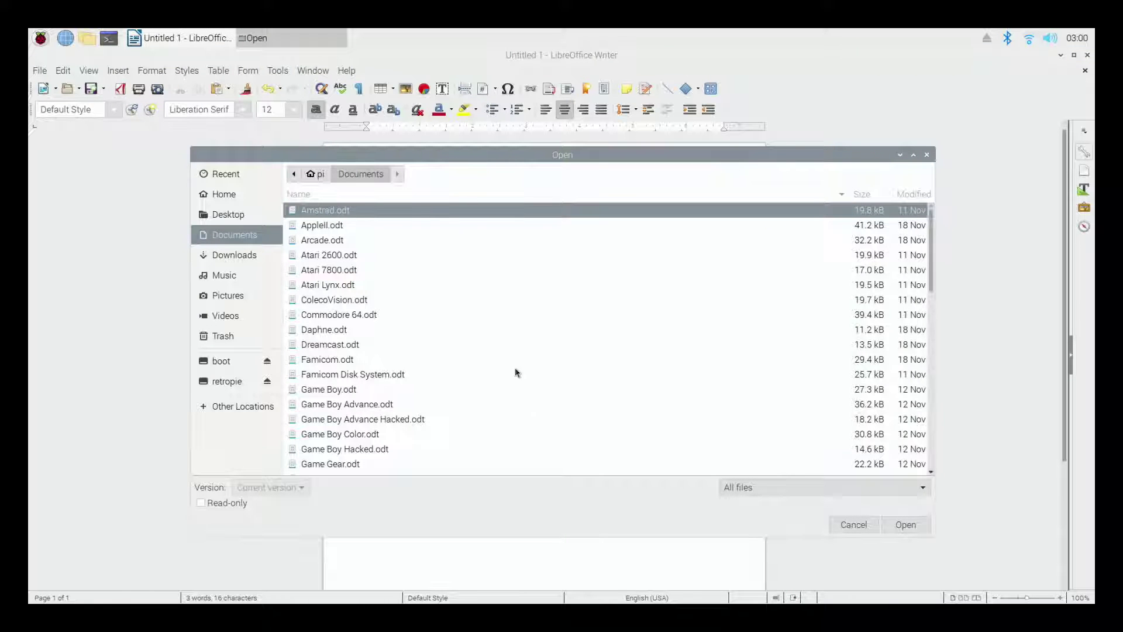
{"action": "scroll", "coordinate": [504, 364], "scroll_direction": "down", "scroll_amount": 3}
{"action": "scroll", "coordinate": [502, 363], "scroll_direction": "down", "scroll_amount": 3}
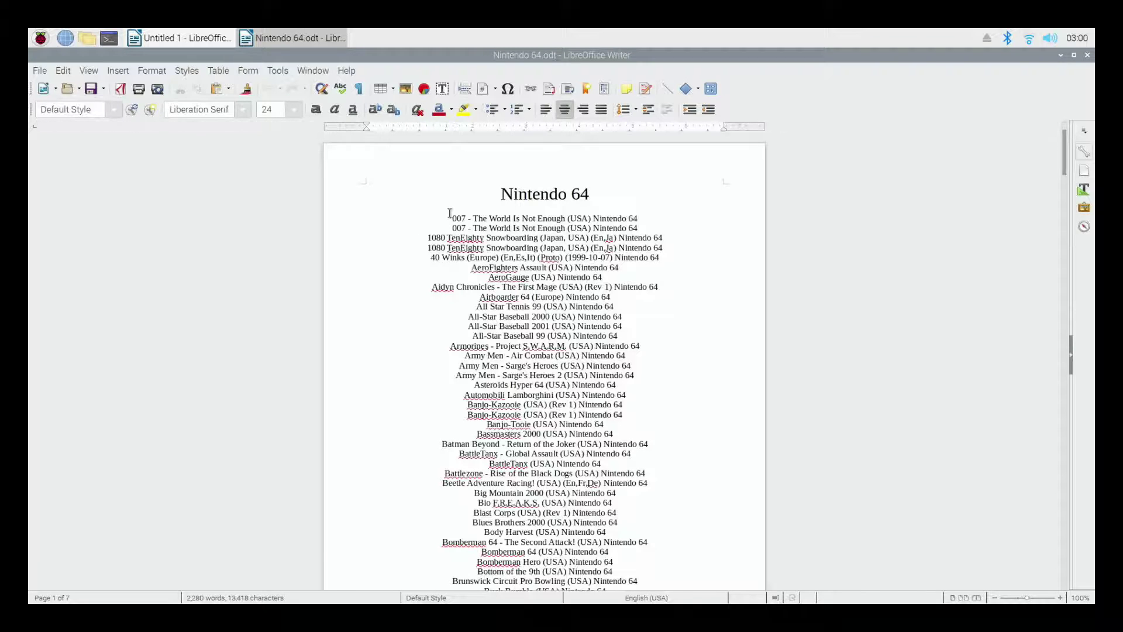
Select the entire game list, from the first 007 entry to the last Yoshi's Story entry.
{"action": "left_click_drag", "start_coordinate": [450, 213], "coordinate": [603, 239]}
{"action": "left_click", "coordinate": [605, 238]}
{"action": "left_click_drag", "start_coordinate": [451, 218], "coordinate": [642, 414]}
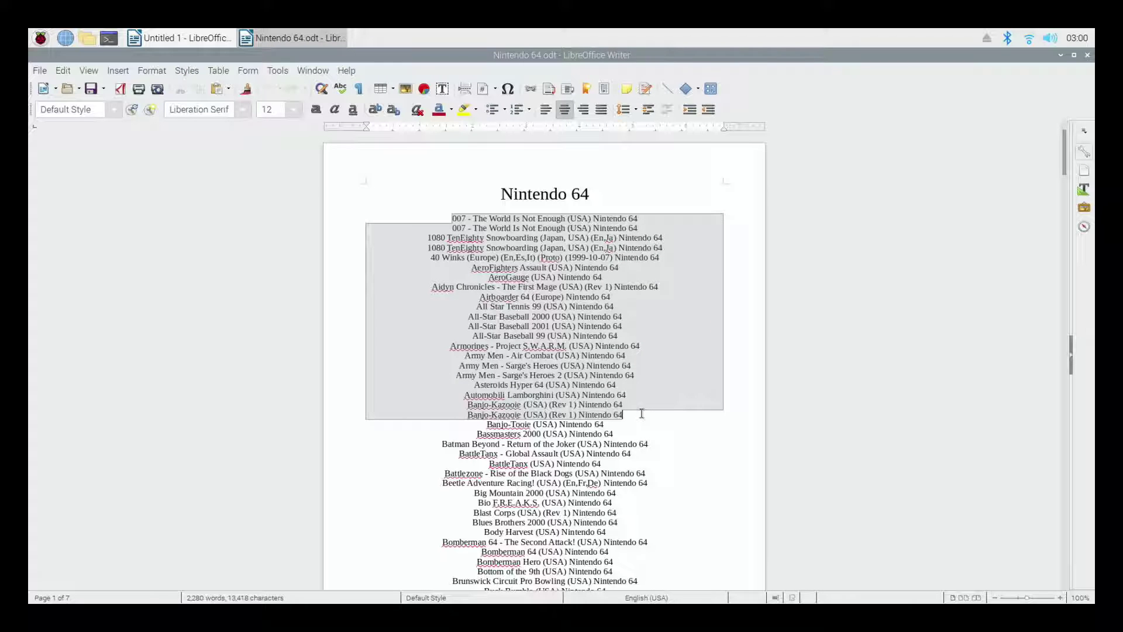
{"action": "left_click_drag", "start_coordinate": [642, 414], "coordinate": [705, 604]}
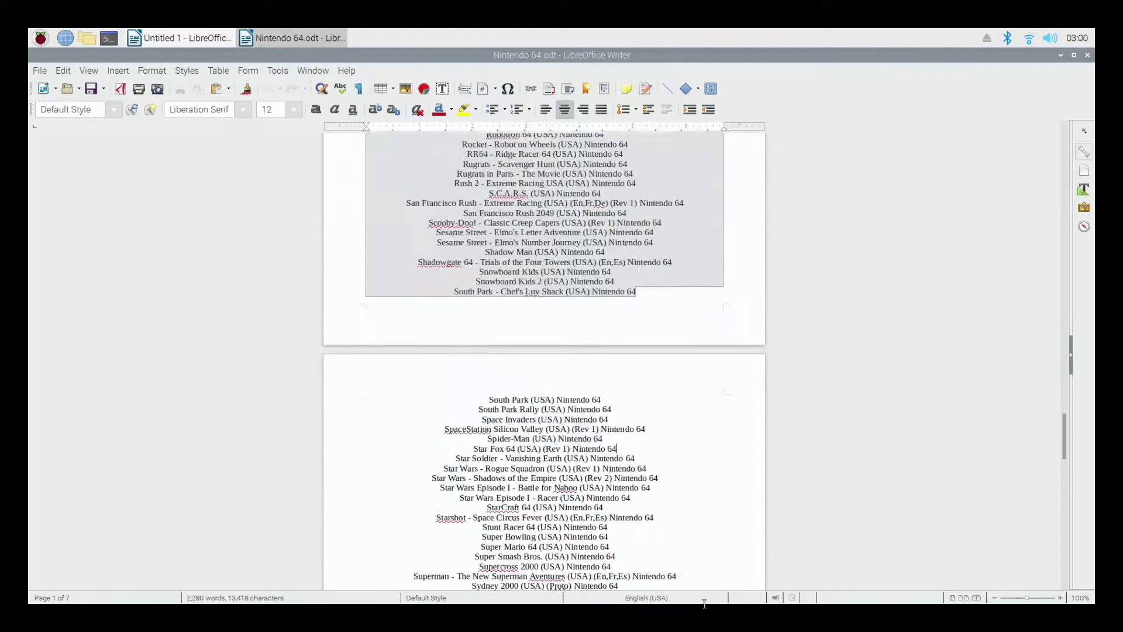
{"action": "key", "text": "ctrl+shift+End"}
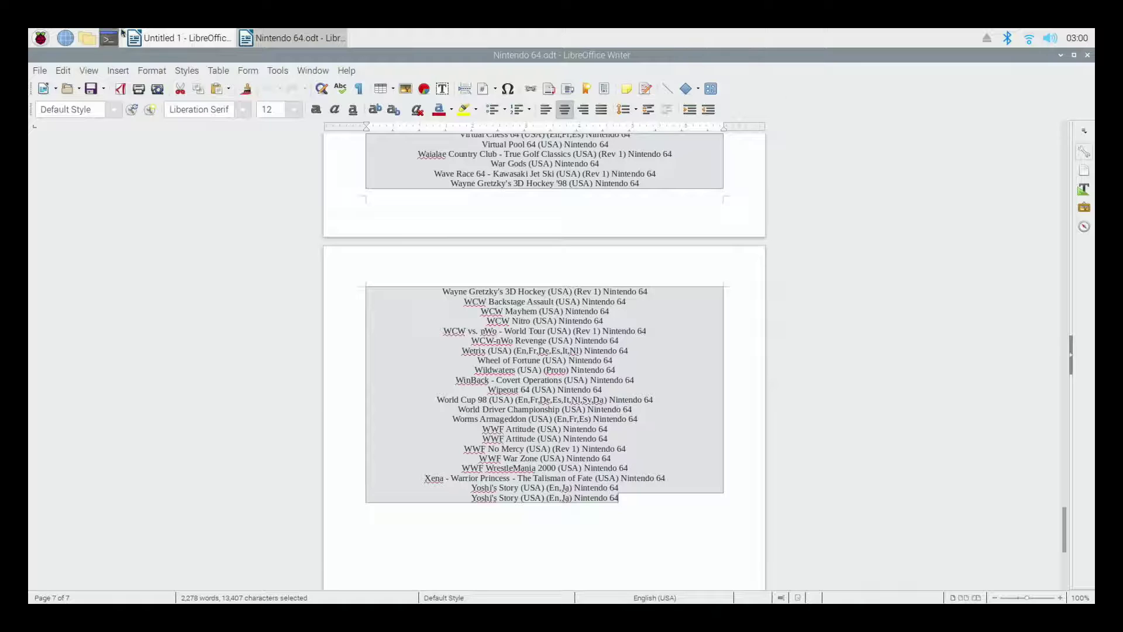
Paste the Nintendo 64 list under the Master Game List title and unbold its last Yoshi's Story line.
{"action": "left_click", "coordinate": [179, 38]}
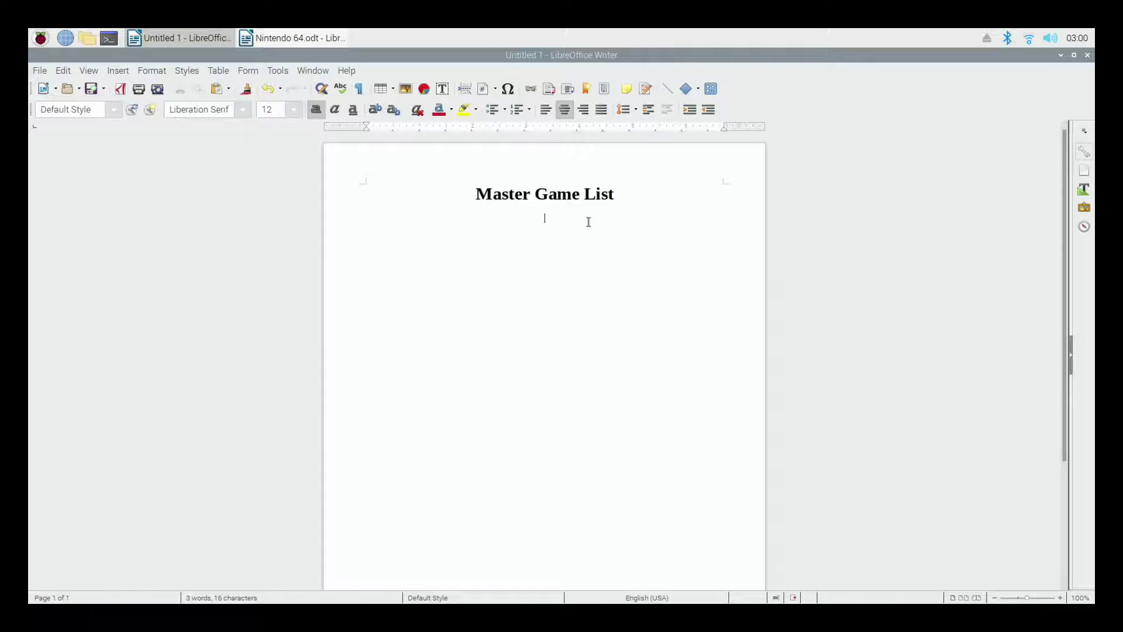
{"action": "key", "text": "ctrl+v"}
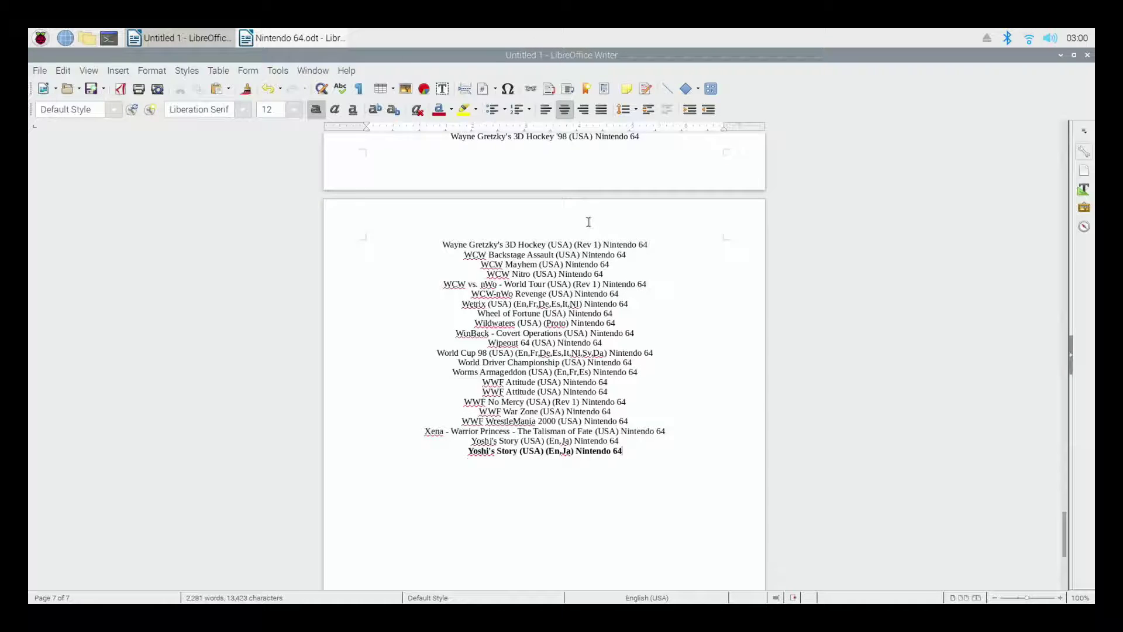
{"action": "left_click_drag", "start_coordinate": [630, 449], "coordinate": [462, 451]}
{"action": "left_click", "coordinate": [316, 109]}
{"action": "left_click", "coordinate": [650, 450]}
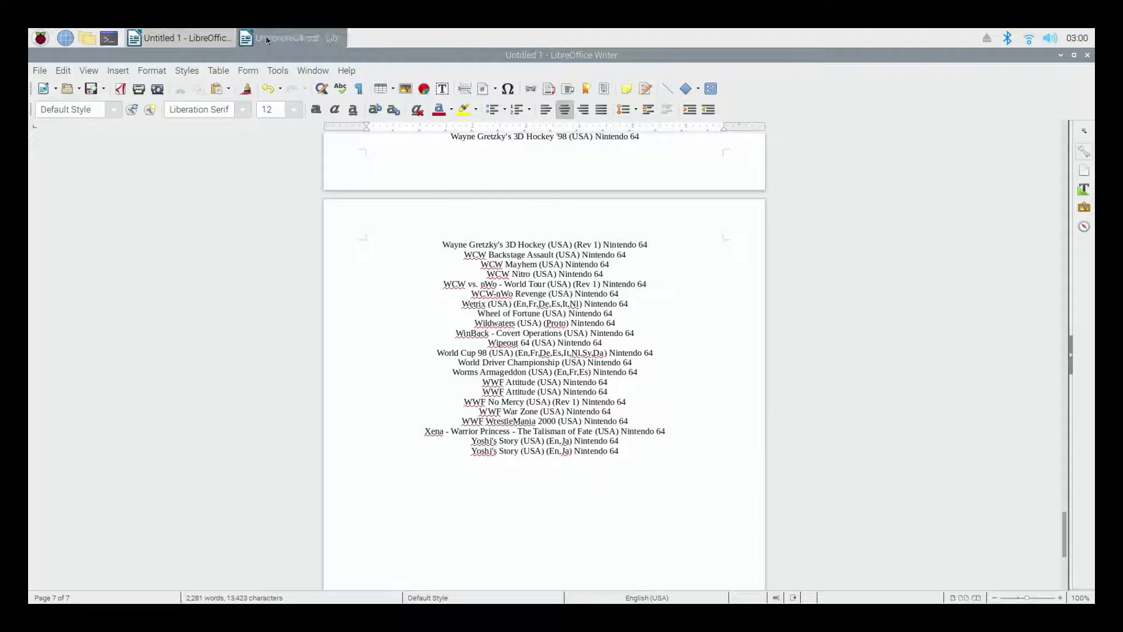
Close the Nintendo 64.odt document.
{"action": "left_click", "coordinate": [292, 38]}
{"action": "key", "text": "ctrl+a"}
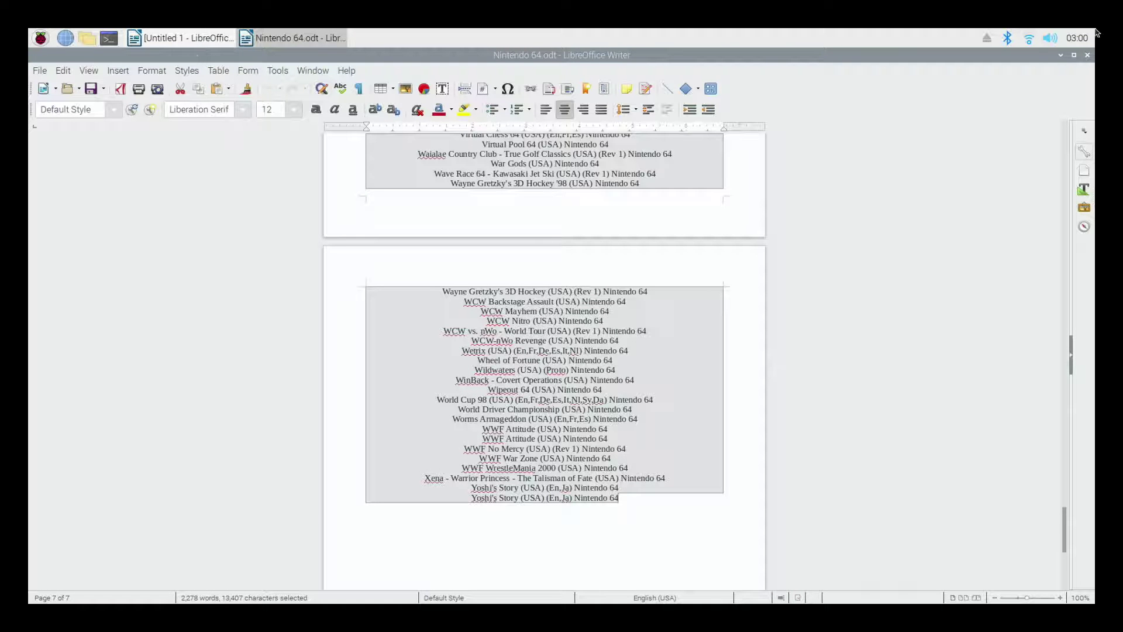
{"action": "left_click", "coordinate": [303, 39]}
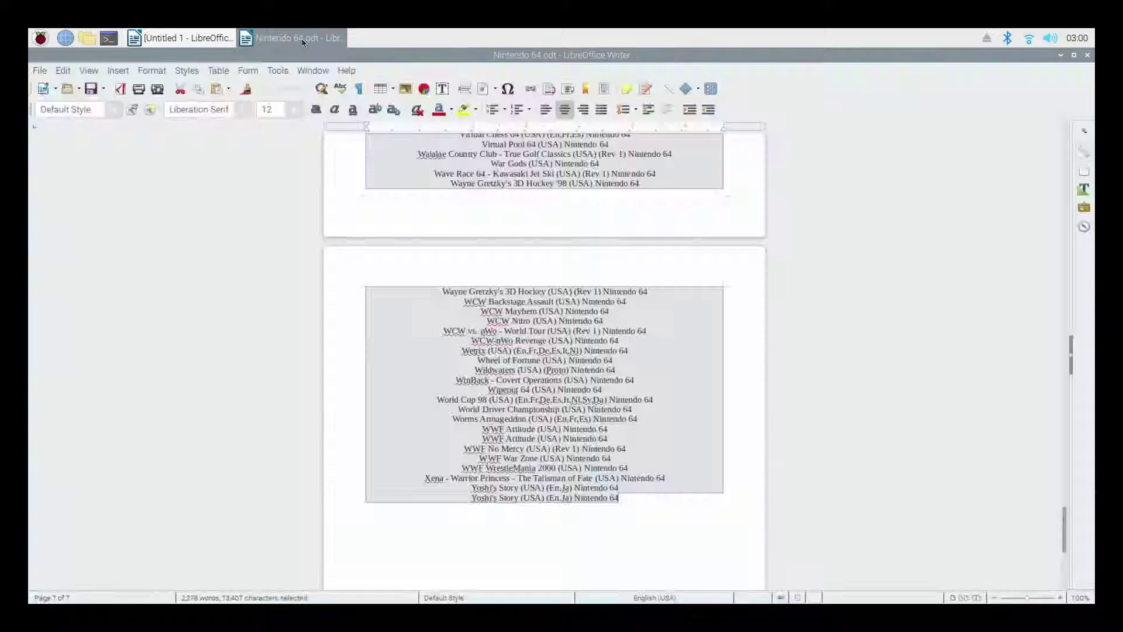
{"action": "left_click", "coordinate": [303, 39]}
{"action": "left_click", "coordinate": [1088, 55]}
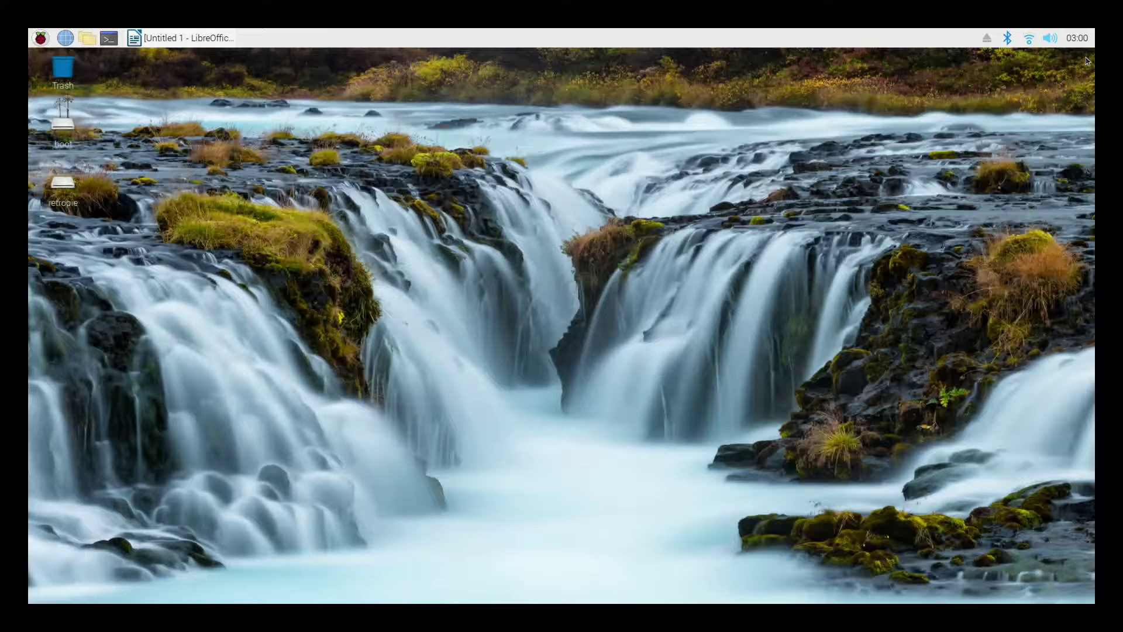
Open SuperNintendoGamelist.odt by filtering for 'sup', and select its game titles.
{"action": "left_click", "coordinate": [132, 40]}
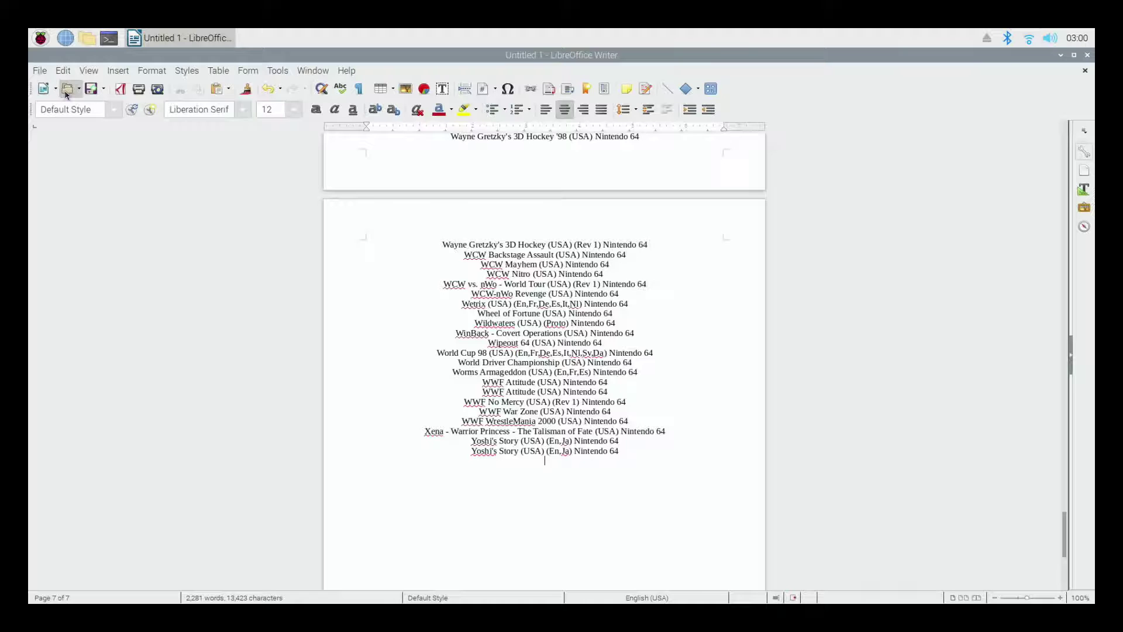
{"action": "left_click", "coordinate": [66, 90]}
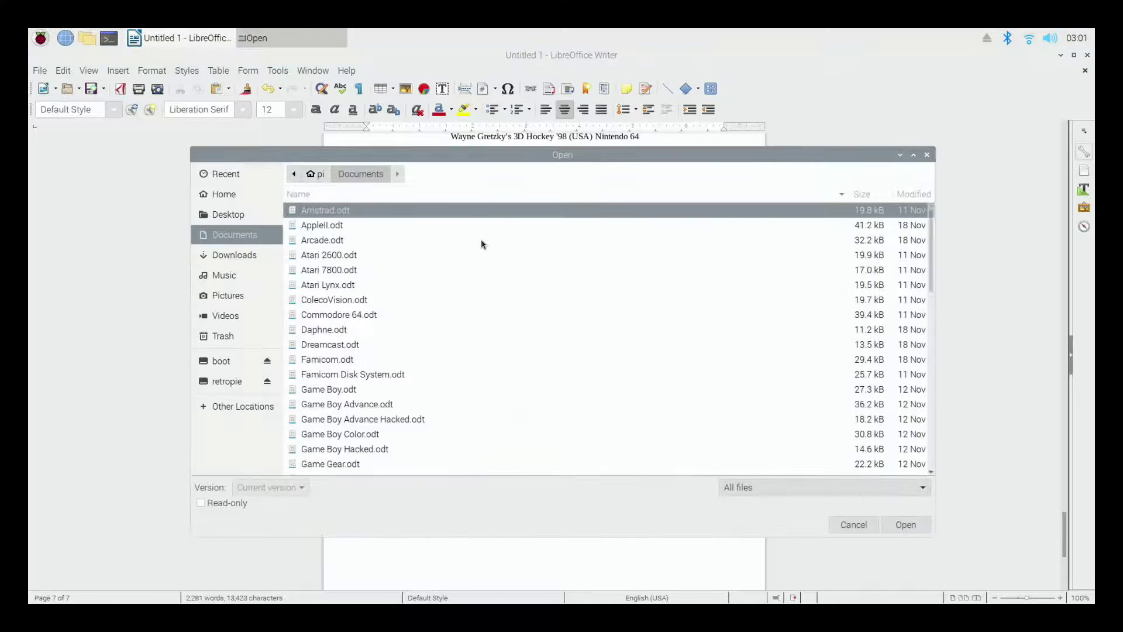
{"action": "scroll", "coordinate": [503, 281], "scroll_direction": "down", "scroll_amount": 4}
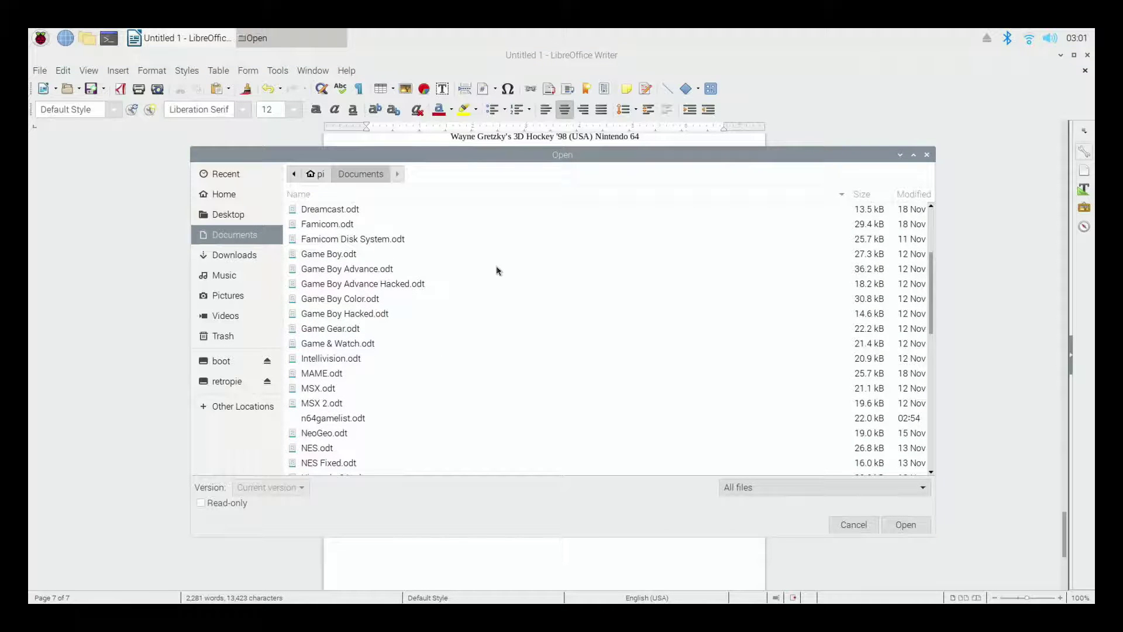
{"action": "left_click", "coordinate": [447, 198]}
{"action": "type", "text": "sup"}
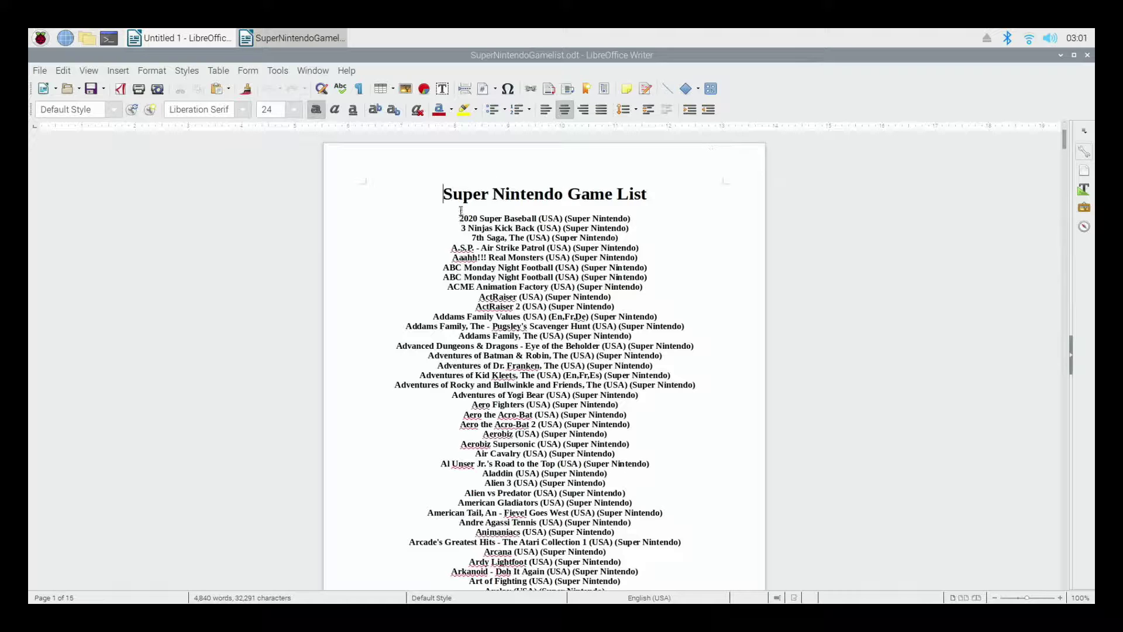
{"action": "left_click_drag", "start_coordinate": [457, 222], "coordinate": [747, 604]}
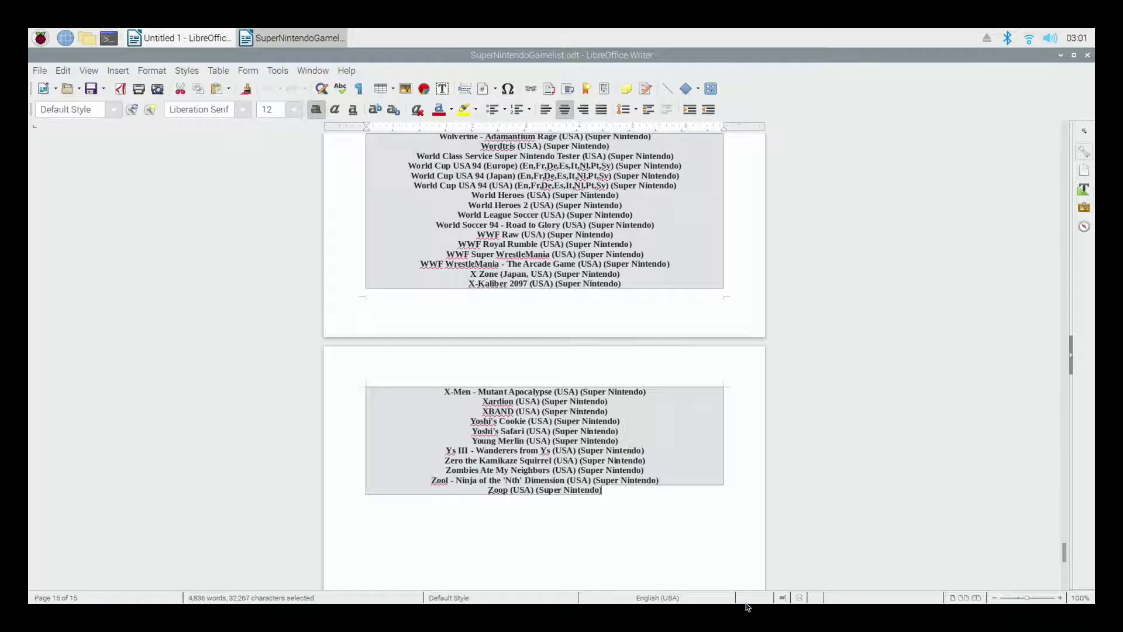
Append the Super Nintendo titles after the last Nintendo 64 entry in Untitled 1 and check the end.
{"action": "left_click", "coordinate": [217, 39]}
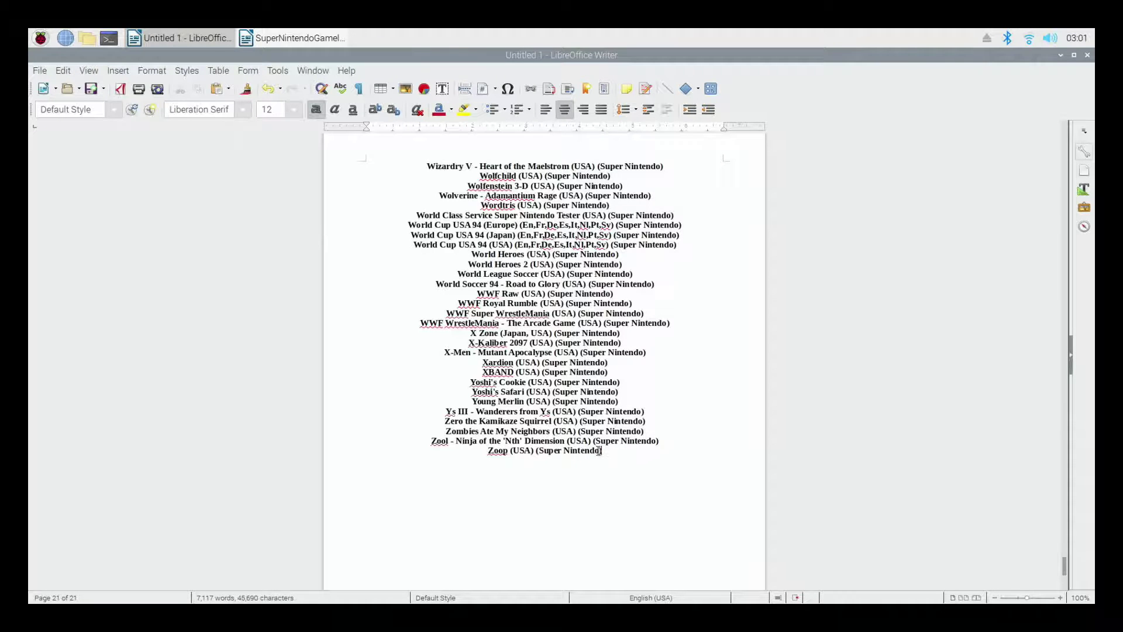
{"action": "scroll", "coordinate": [598, 451], "scroll_direction": "up", "scroll_amount": 3}
{"action": "scroll", "coordinate": [581, 411], "scroll_direction": "down", "scroll_amount": 3}
{"action": "scroll", "coordinate": [606, 444], "scroll_direction": "up", "scroll_amount": 8}
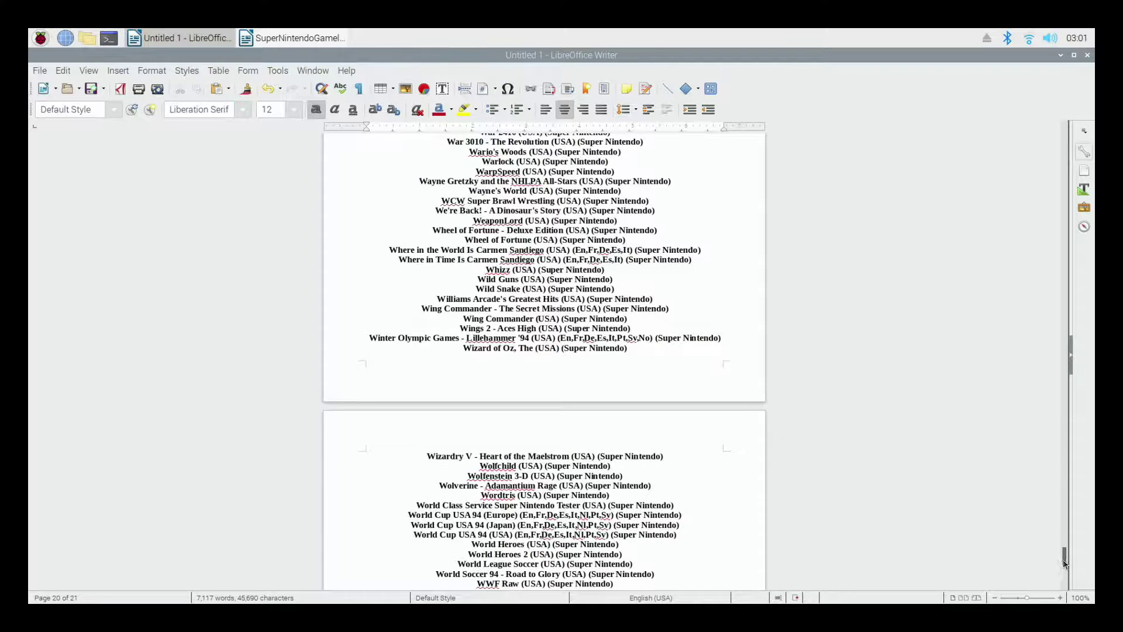
{"action": "mouse_move", "coordinate": [1064, 562]}
{"action": "left_mouse_down"}
{"action": "mouse_move", "coordinate": [1016, 433]}
{"action": "mouse_move", "coordinate": [1000, 237]}
{"action": "mouse_move", "coordinate": [1024, 320]}
{"action": "mouse_move", "coordinate": [1028, 292]}
{"action": "mouse_move", "coordinate": [1033, 301]}
{"action": "mouse_move", "coordinate": [1063, 409]}
{"action": "mouse_move", "coordinate": [1065, 576]}
{"action": "left_mouse_up"}
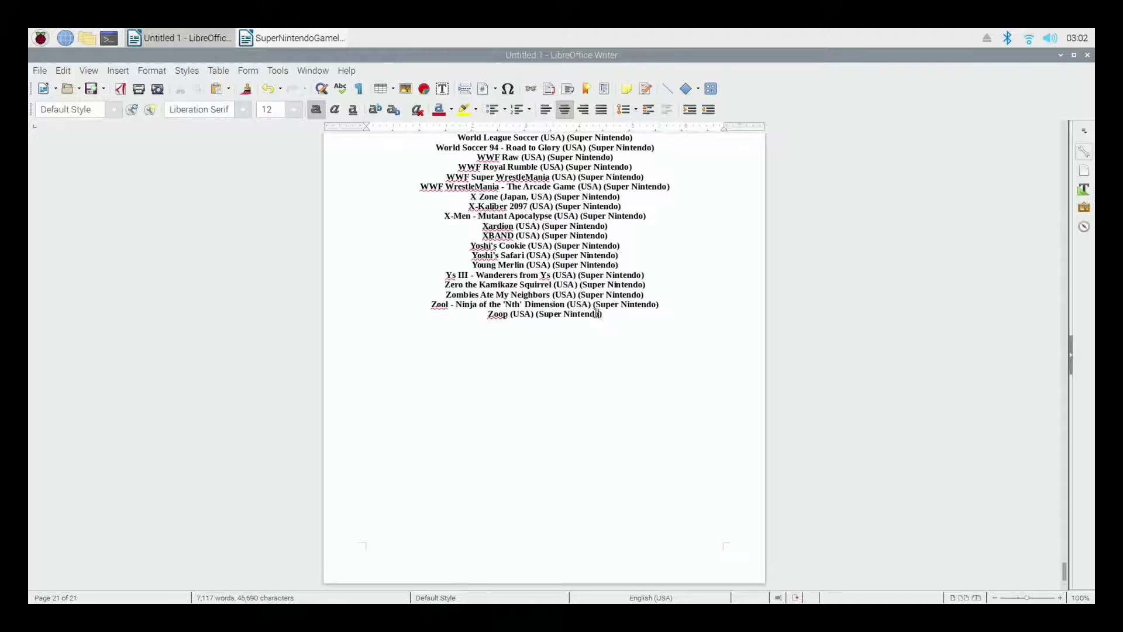
{"action": "left_click_drag", "start_coordinate": [600, 315], "coordinate": [518, 217]}
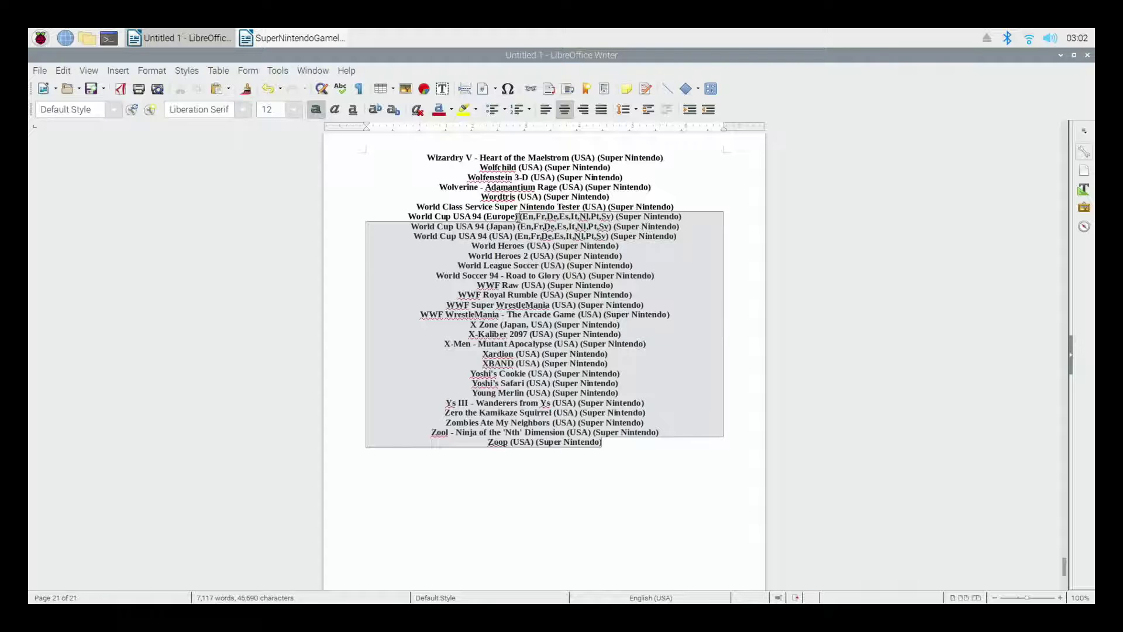
{"action": "left_click", "coordinate": [561, 460]}
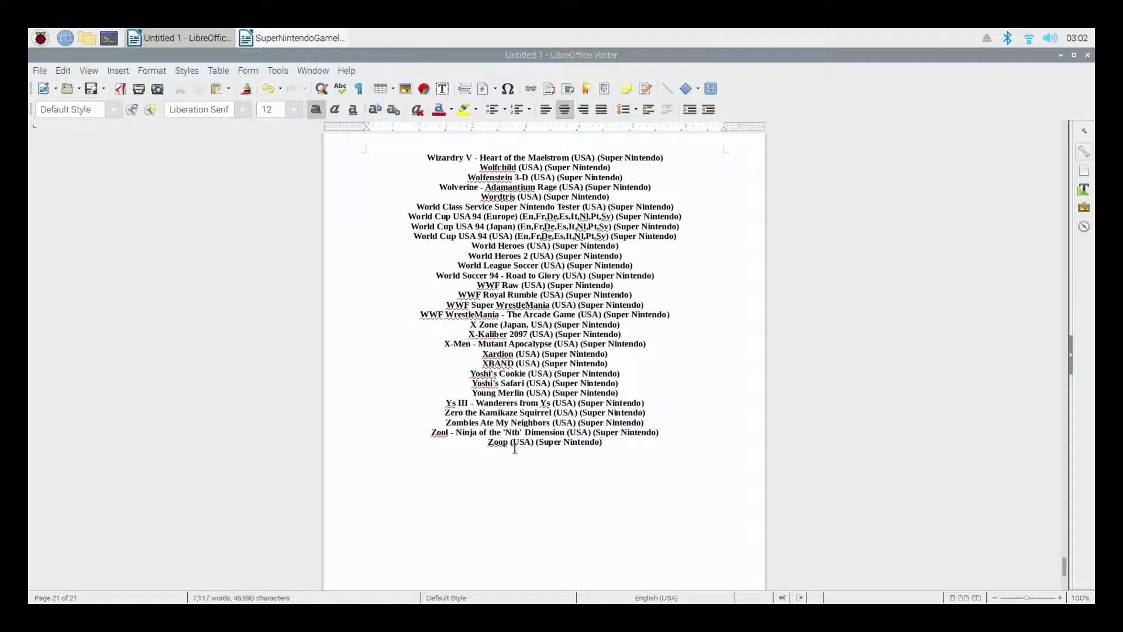
Sort every game line below the Master Game List heading alphanumerically in ascending order.
{"action": "key", "text": "Return"}
{"action": "left_click_drag", "start_coordinate": [635, 450], "coordinate": [61, 60]}
{"action": "left_click_drag", "start_coordinate": [185, 137], "coordinate": [451, 182]}
{"action": "left_click", "coordinate": [275, 71]}
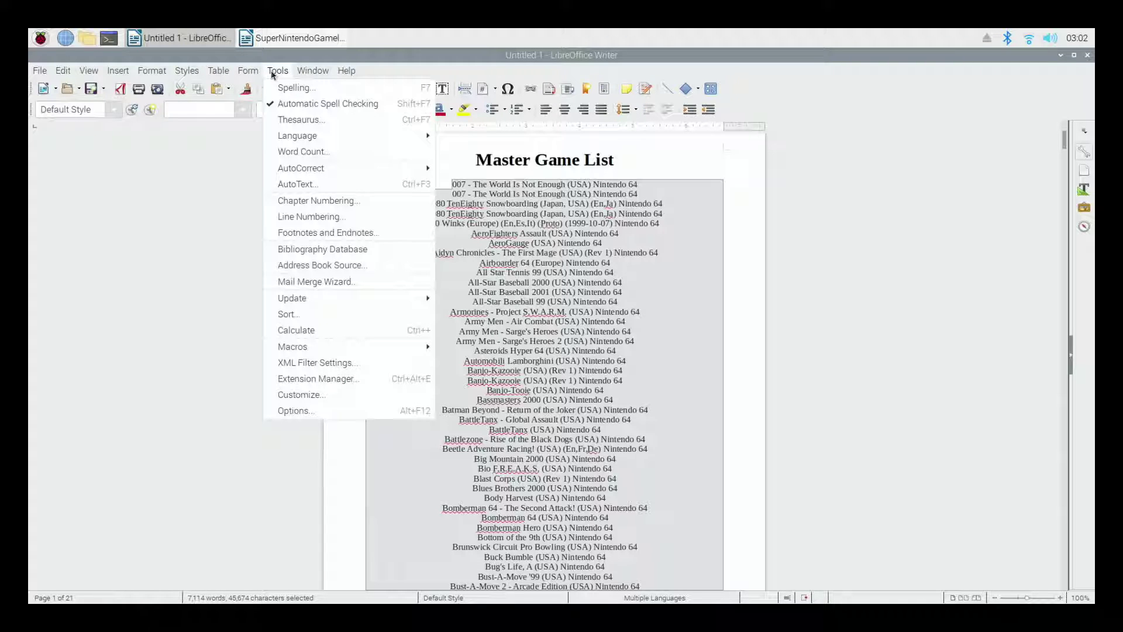
{"action": "left_click", "coordinate": [331, 320]}
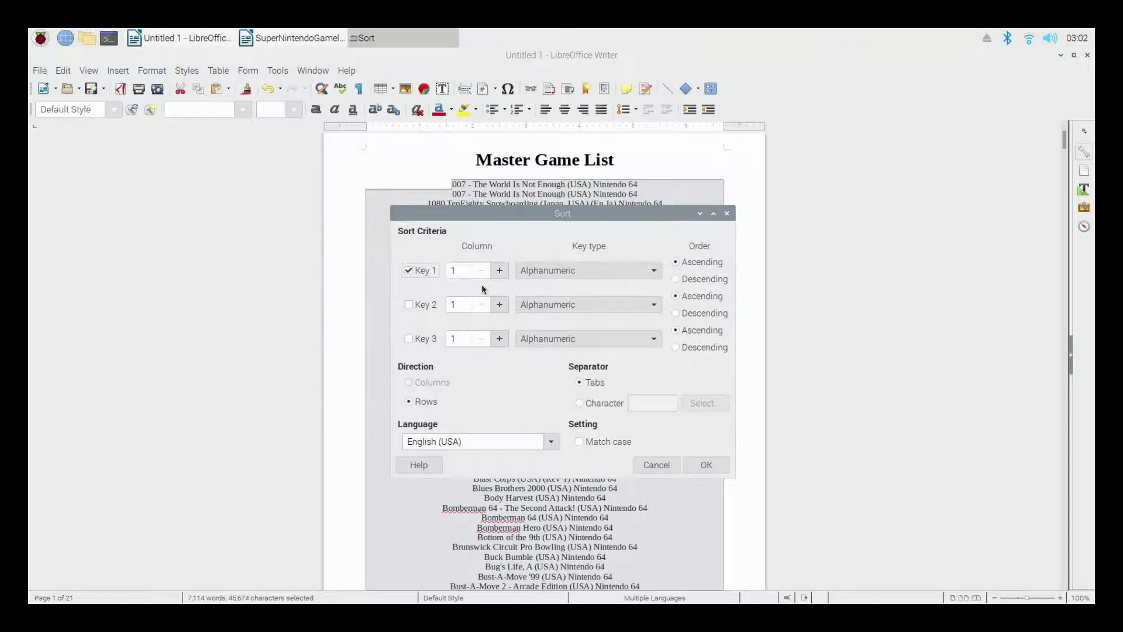
{"action": "left_click", "coordinate": [707, 464]}
{"action": "scroll", "coordinate": [708, 463], "scroll_direction": "up", "scroll_amount": 5}
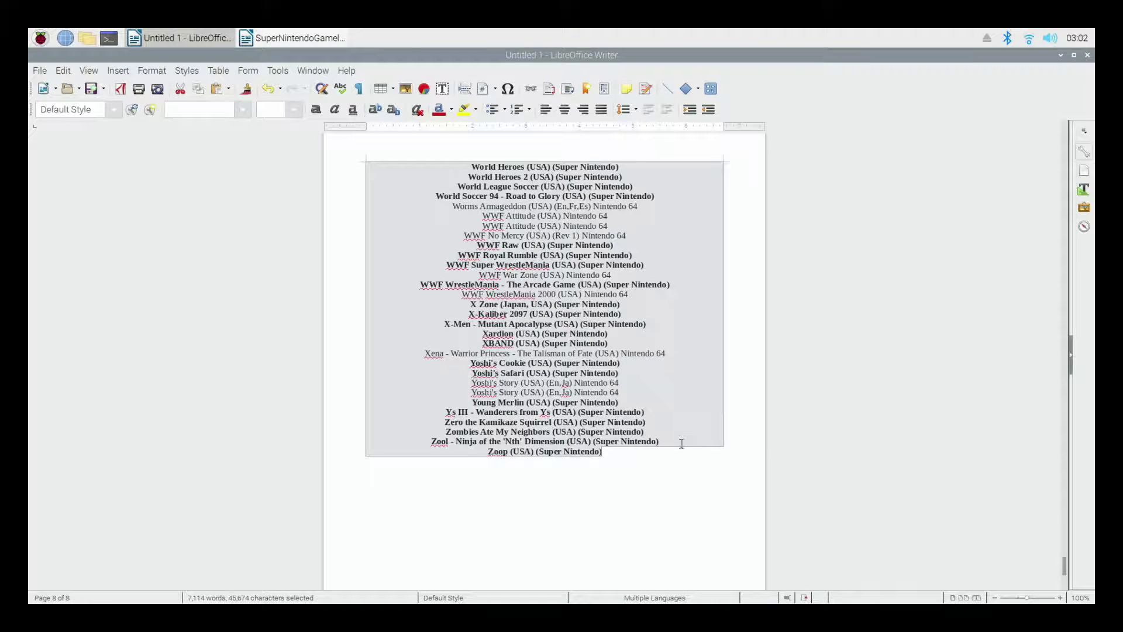
Make all the game titles in the sorted list bold.
{"action": "left_click", "coordinate": [736, 452]}
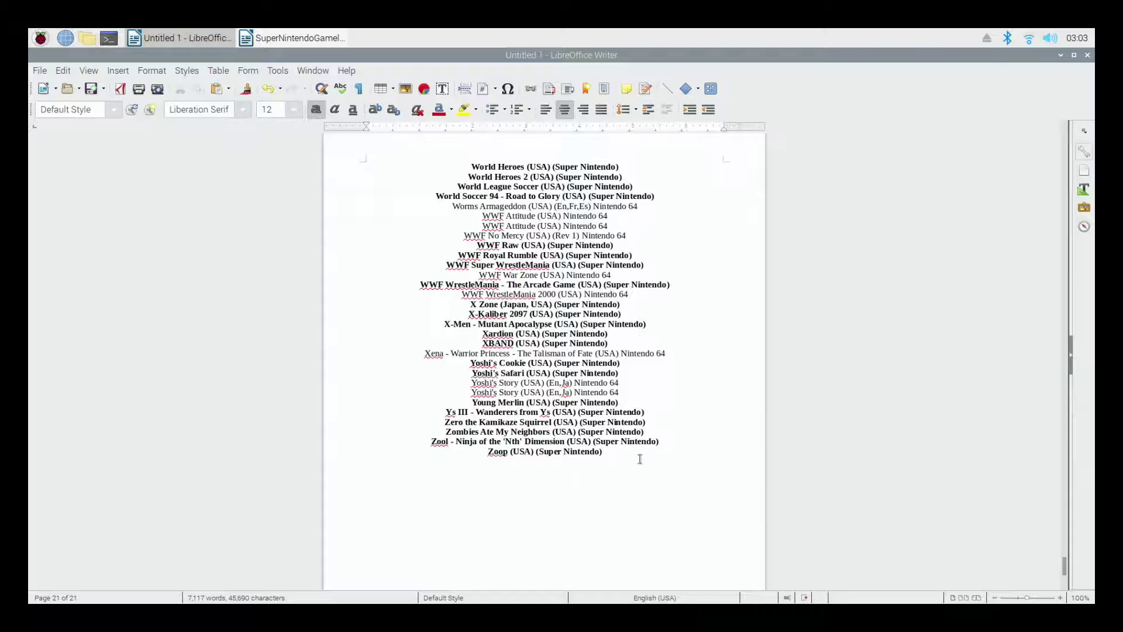
{"action": "left_click_drag", "start_coordinate": [637, 457], "coordinate": [419, 186]}
{"action": "left_click", "coordinate": [316, 109]}
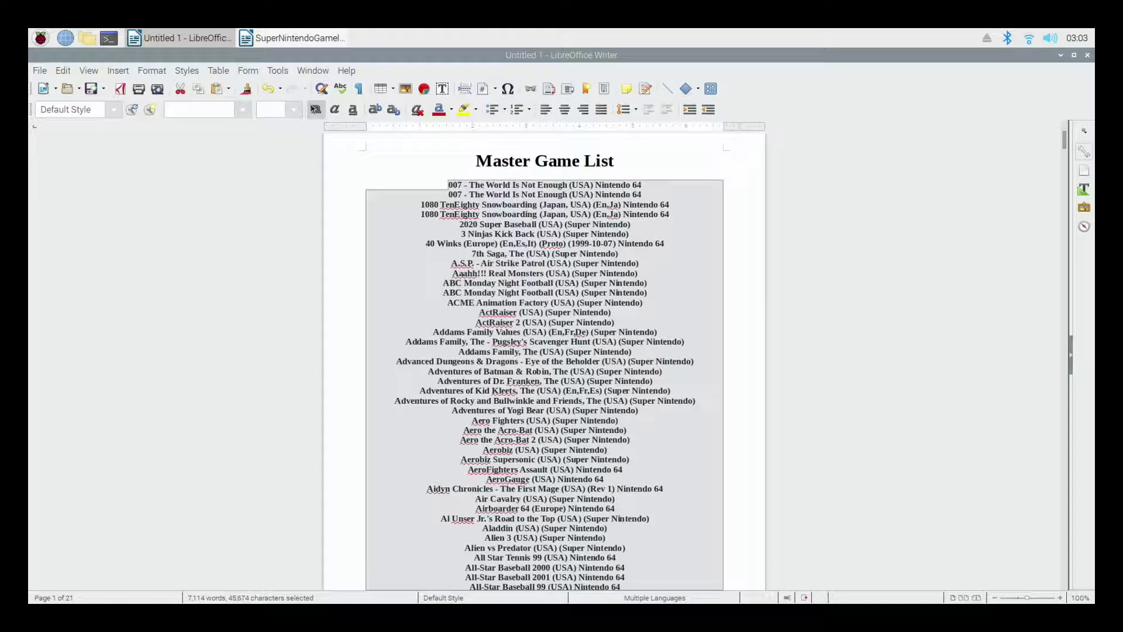
{"action": "left_click", "coordinate": [759, 210]}
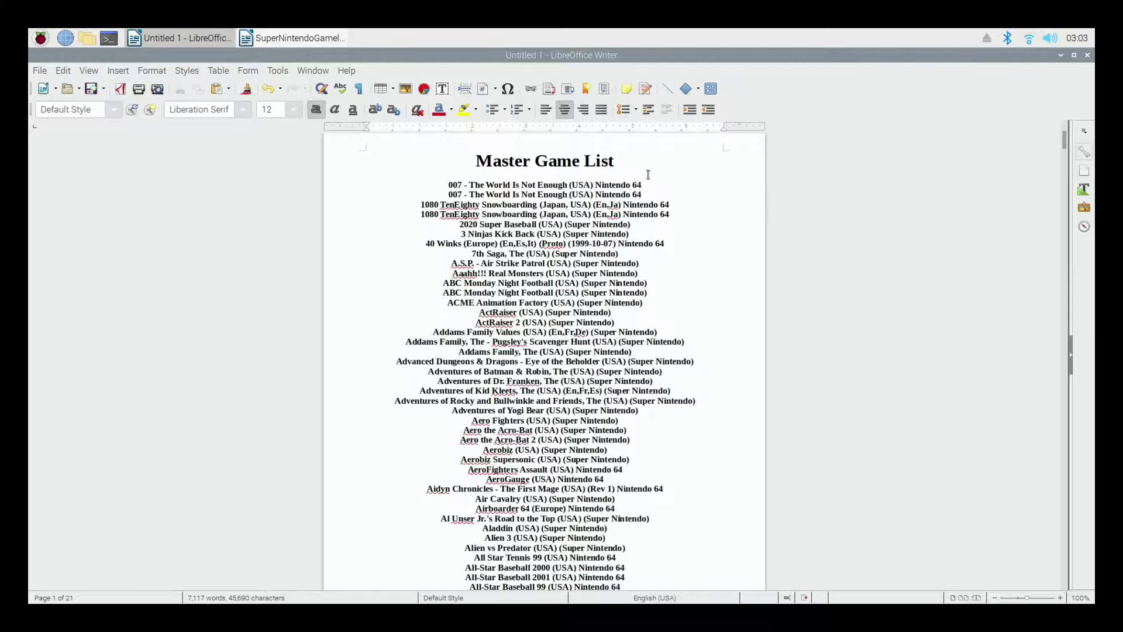
Underline the Master Game List heading with Ctrl+U.
{"action": "left_click_drag", "start_coordinate": [647, 174], "coordinate": [454, 147]}
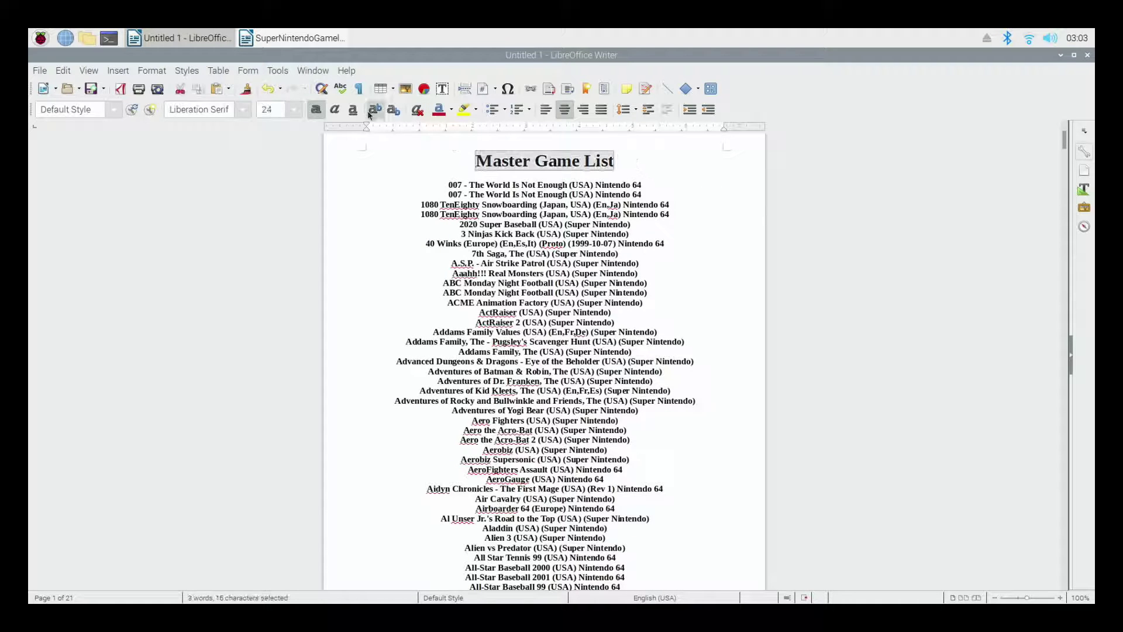
{"action": "left_click", "coordinate": [425, 203]}
{"action": "scroll", "coordinate": [424, 203], "scroll_direction": "down", "scroll_amount": 3}
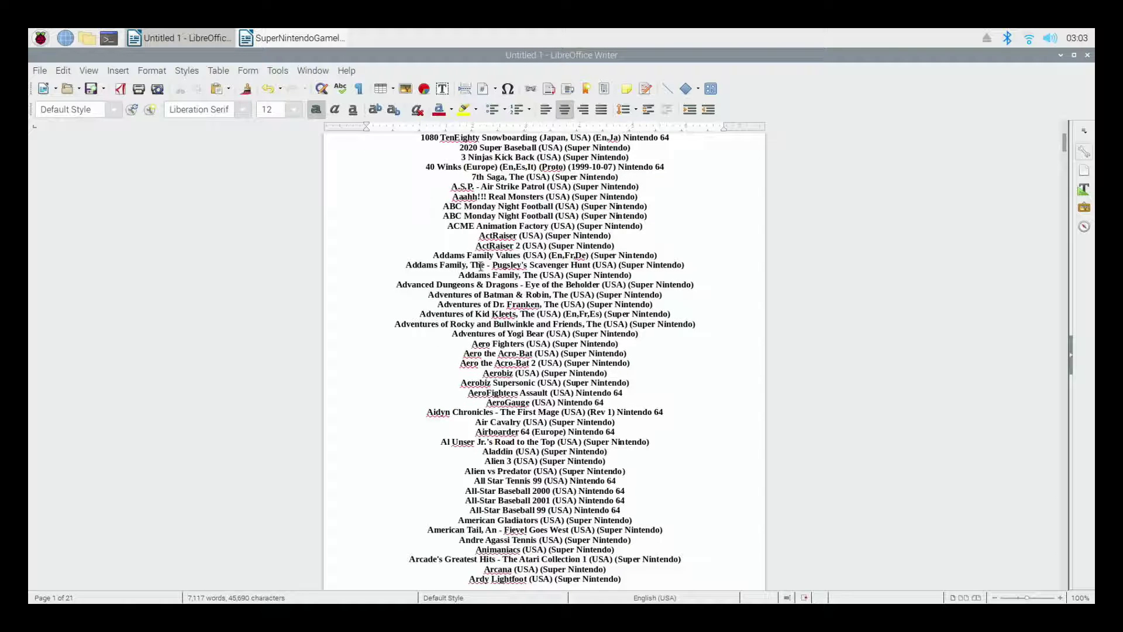
{"action": "scroll", "coordinate": [583, 300], "scroll_direction": "down", "scroll_amount": 5}
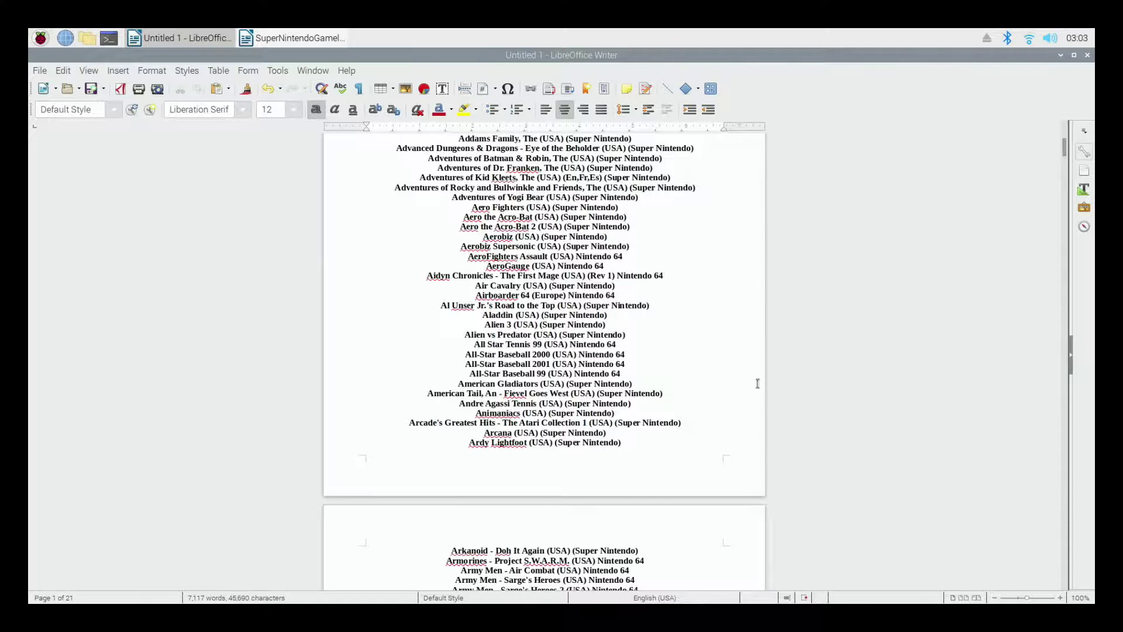
{"action": "scroll", "coordinate": [749, 385], "scroll_direction": "up", "scroll_amount": 5}
{"action": "scroll", "coordinate": [749, 385], "scroll_direction": "up", "scroll_amount": 4}
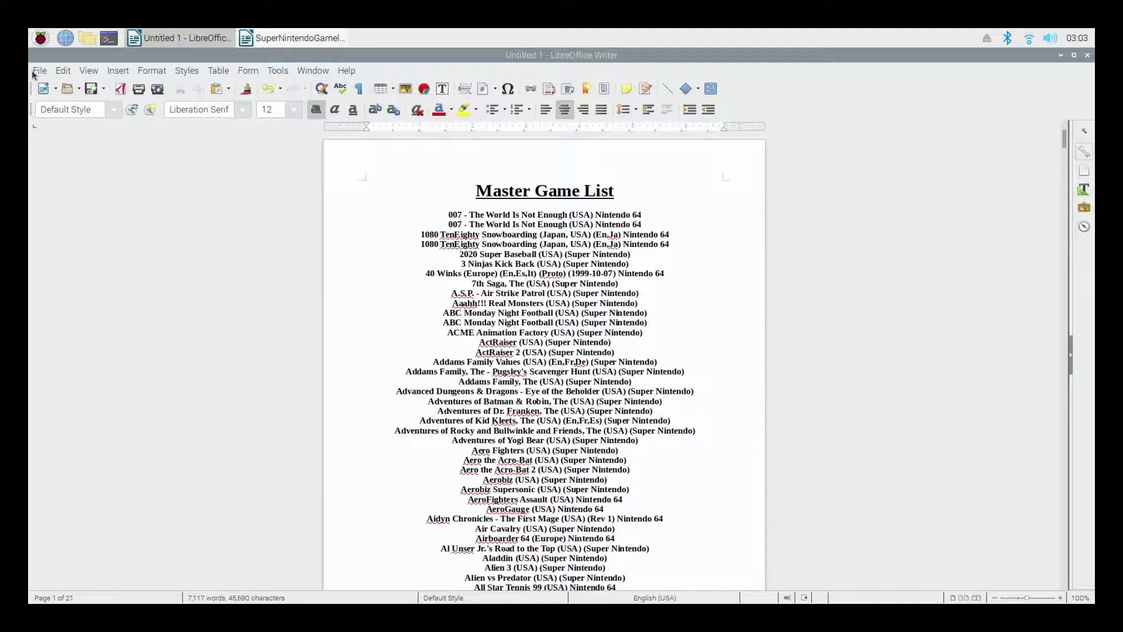
Export the document with default options as 'Master Game List' PDF in Documents.
{"action": "left_click", "coordinate": [40, 71]}
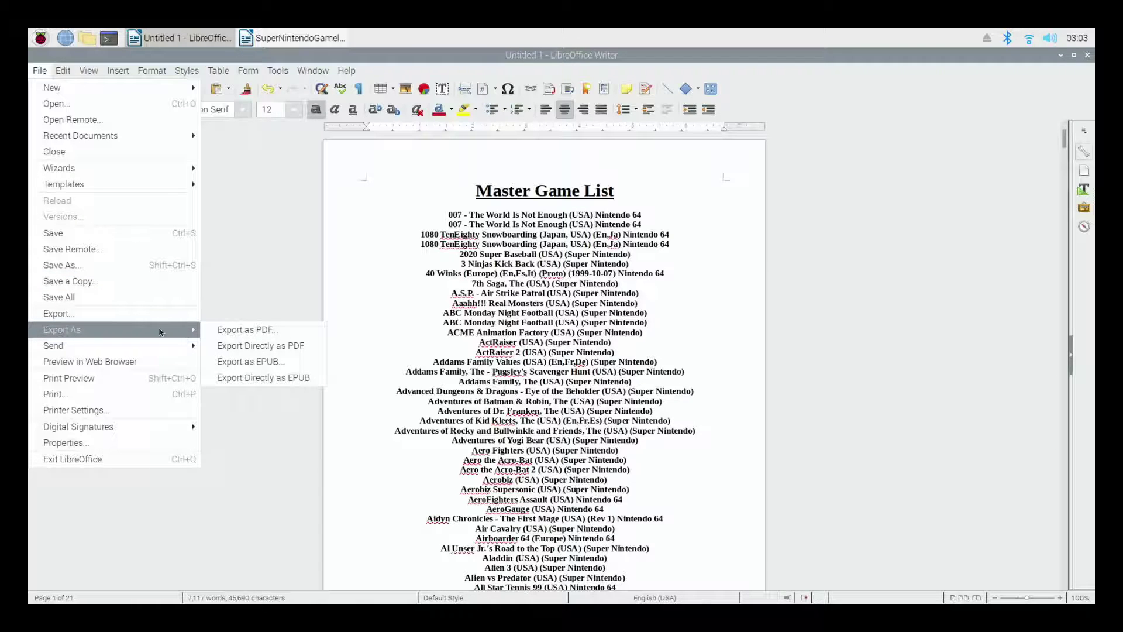
{"action": "left_click", "coordinate": [246, 331]}
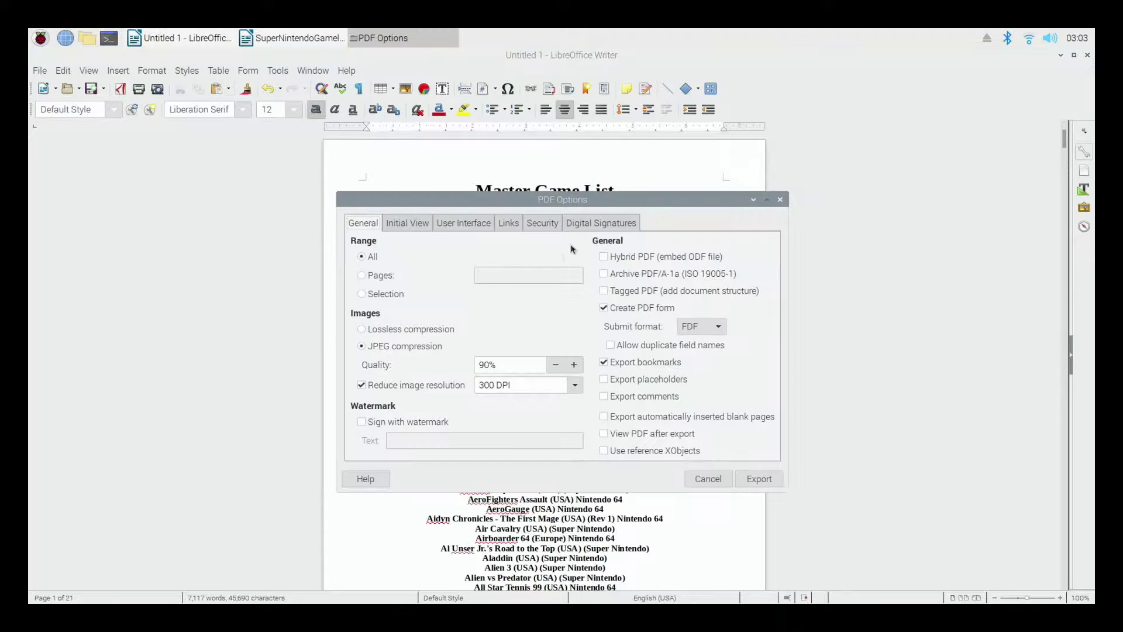
{"action": "left_click", "coordinate": [757, 479]}
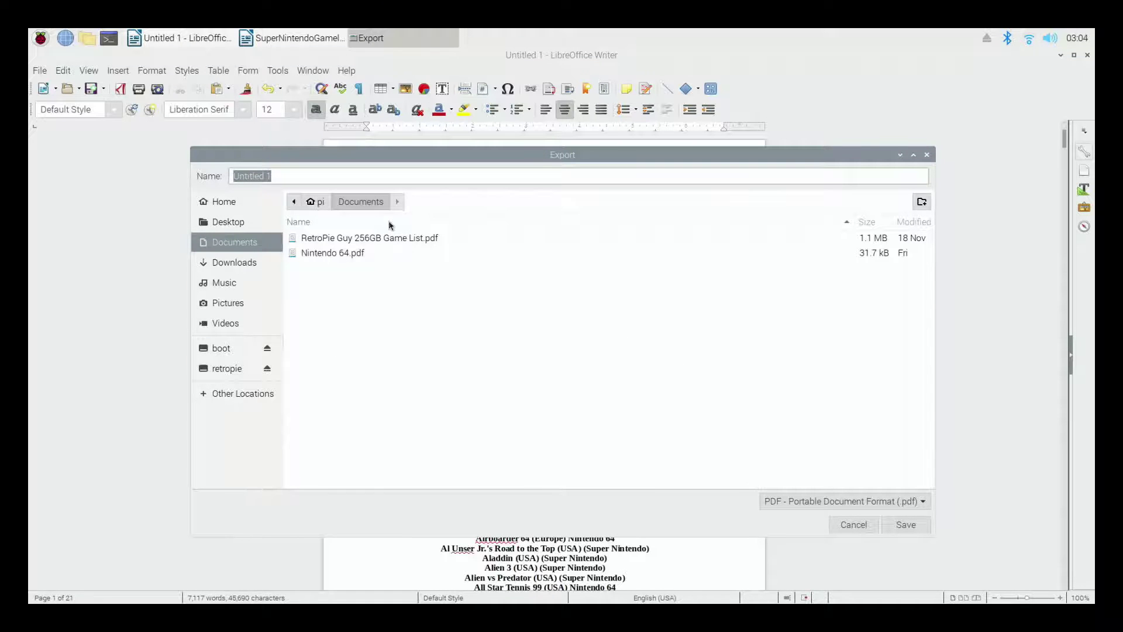
{"action": "type", "text": "Mast"}
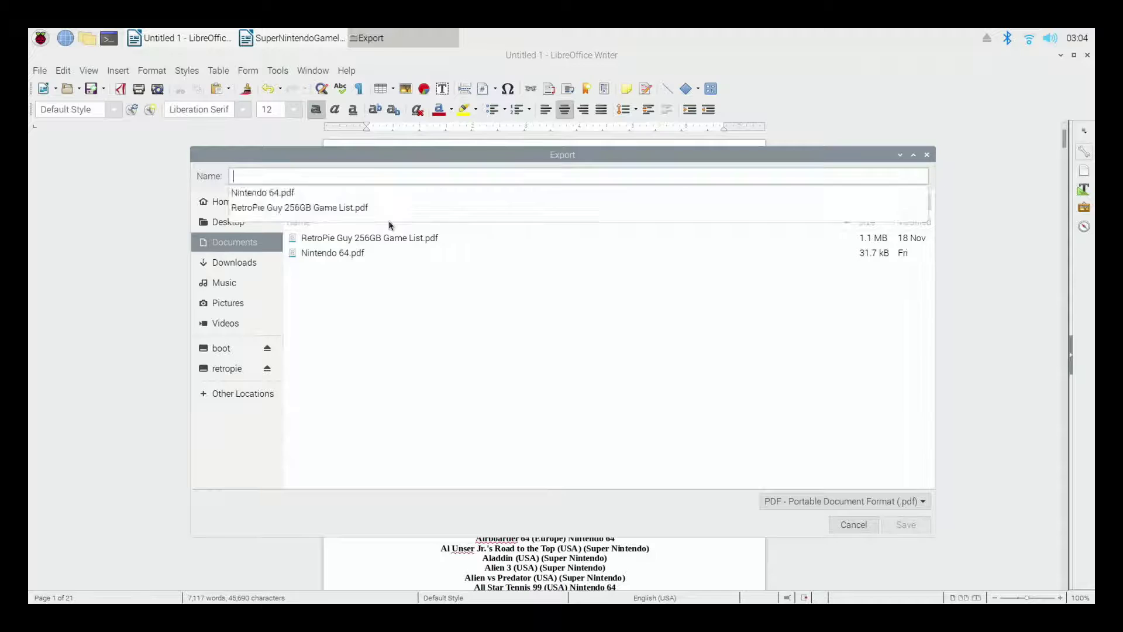
{"action": "type", "text": "er Game "}
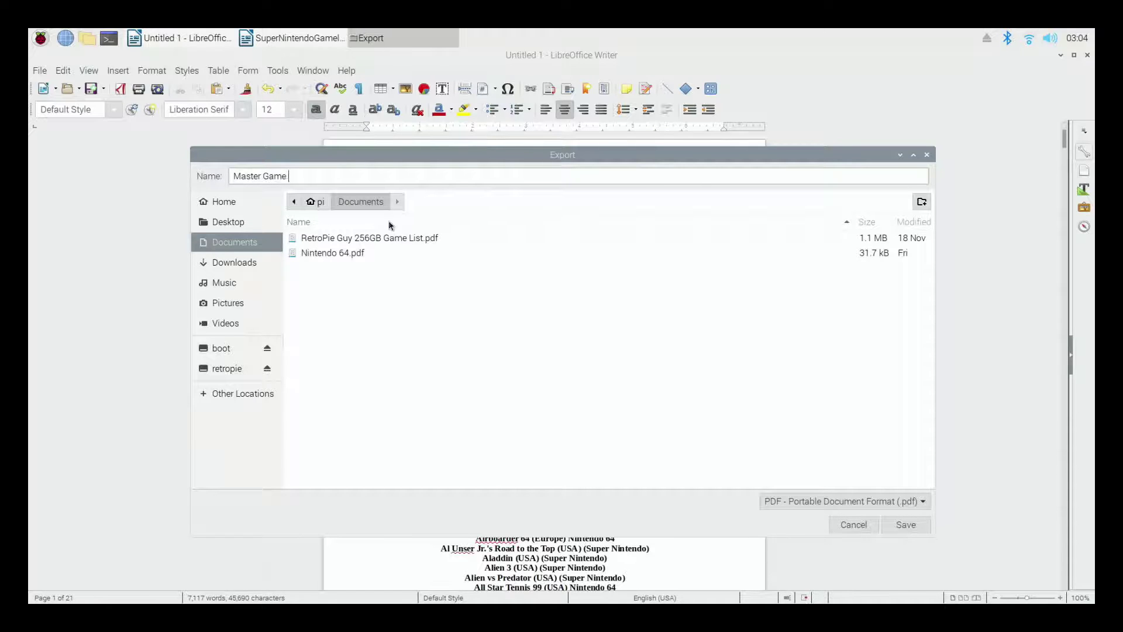
{"action": "type", "text": "List"}
{"action": "left_click", "coordinate": [903, 531]}
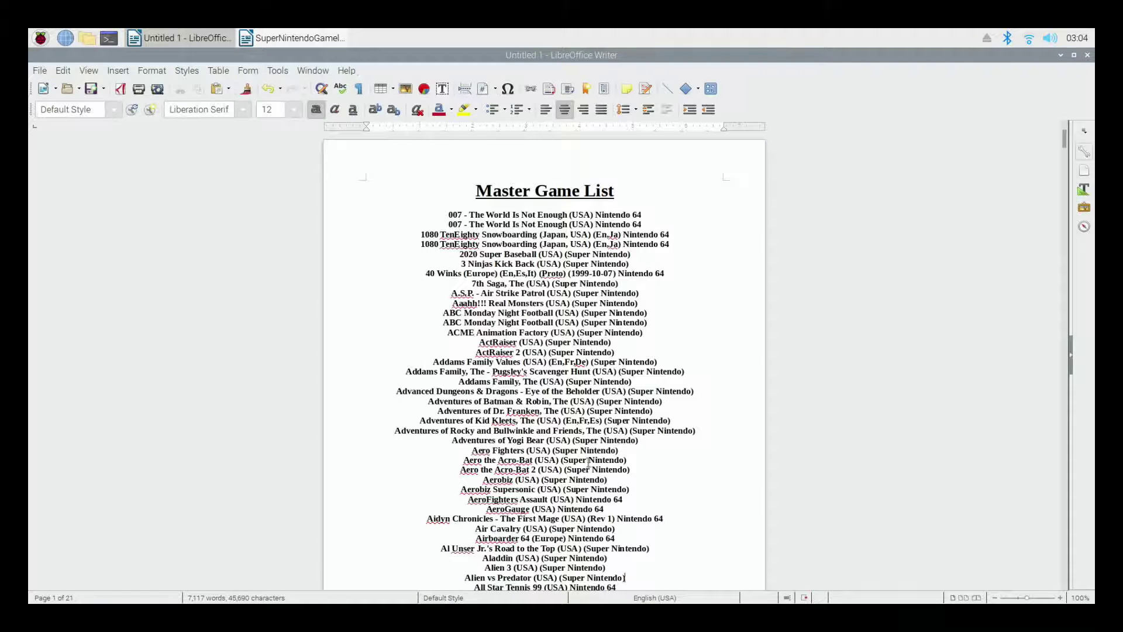
{"action": "left_click", "coordinate": [292, 299]}
{"action": "left_click_drag", "start_coordinate": [637, 303], "coordinate": [426, 296]}
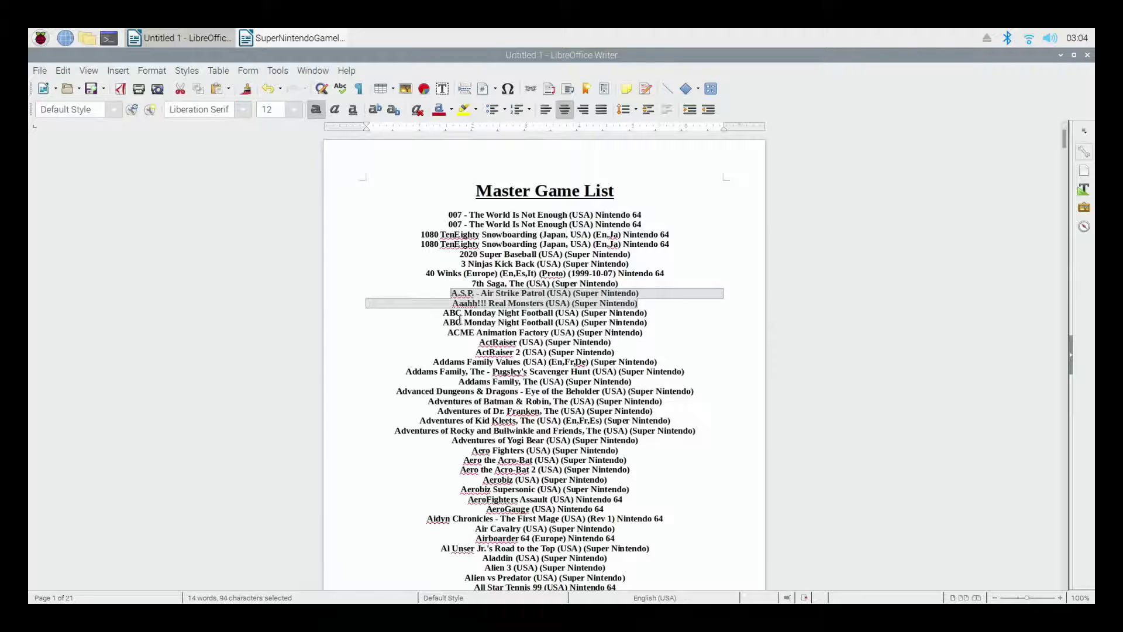
{"action": "left_click", "coordinate": [603, 321]}
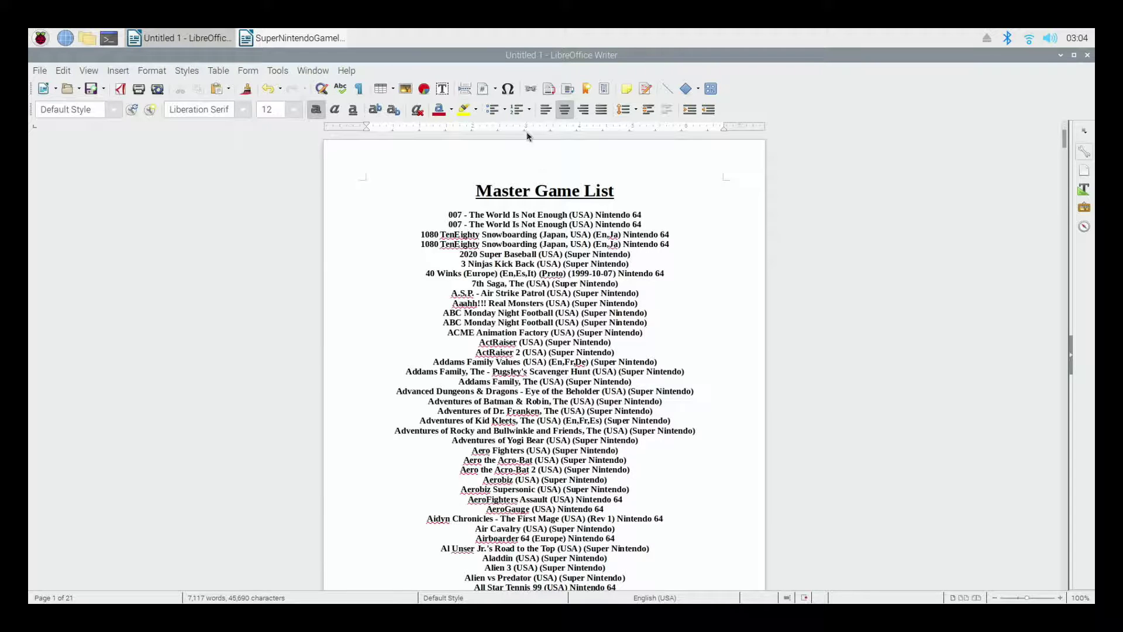
{"action": "left_click", "coordinate": [446, 214]}
{"action": "left_click", "coordinate": [477, 189]}
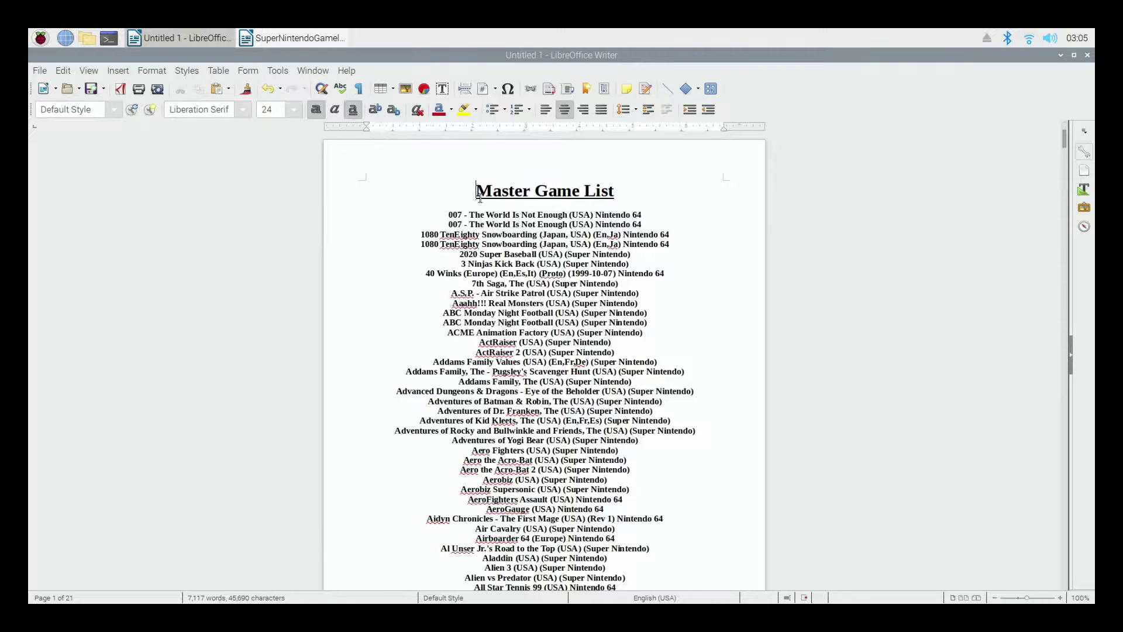